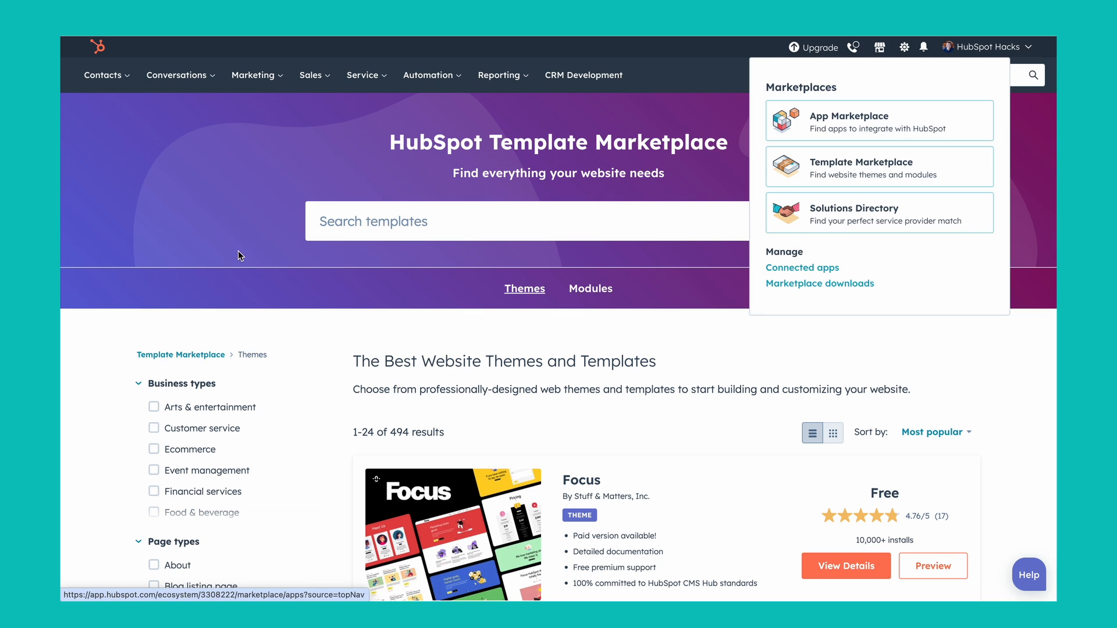
Step: Browse the website themes listed in the Template Marketplace
scroll(501, 411, down, 7)
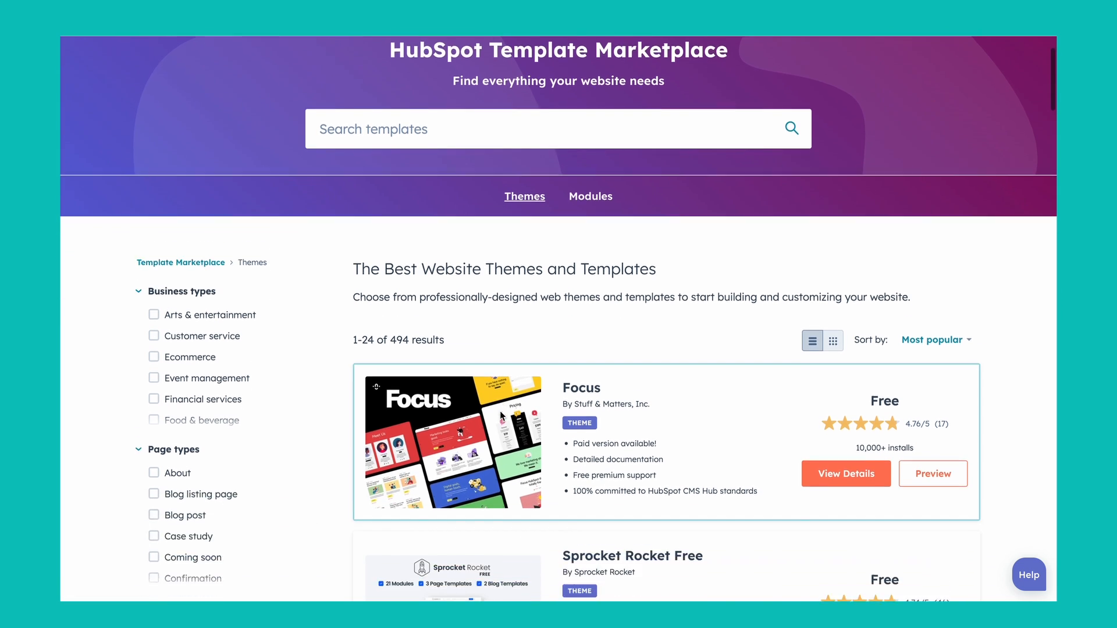
scroll(869, 245, up, 2)
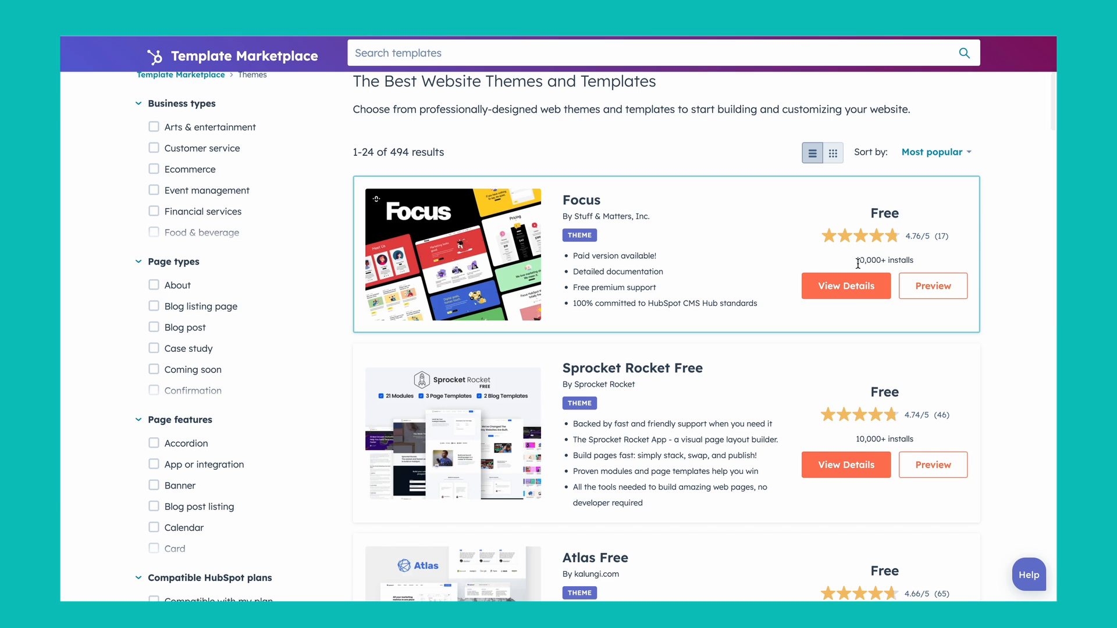
scroll(685, 429, down, 2)
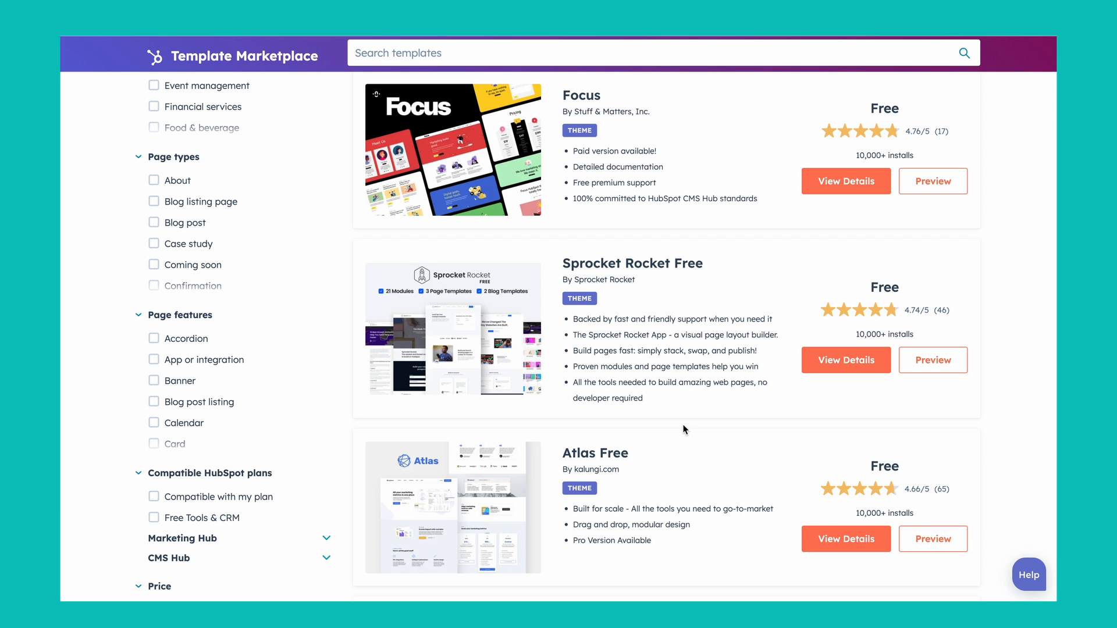
scroll(685, 429, down, 2)
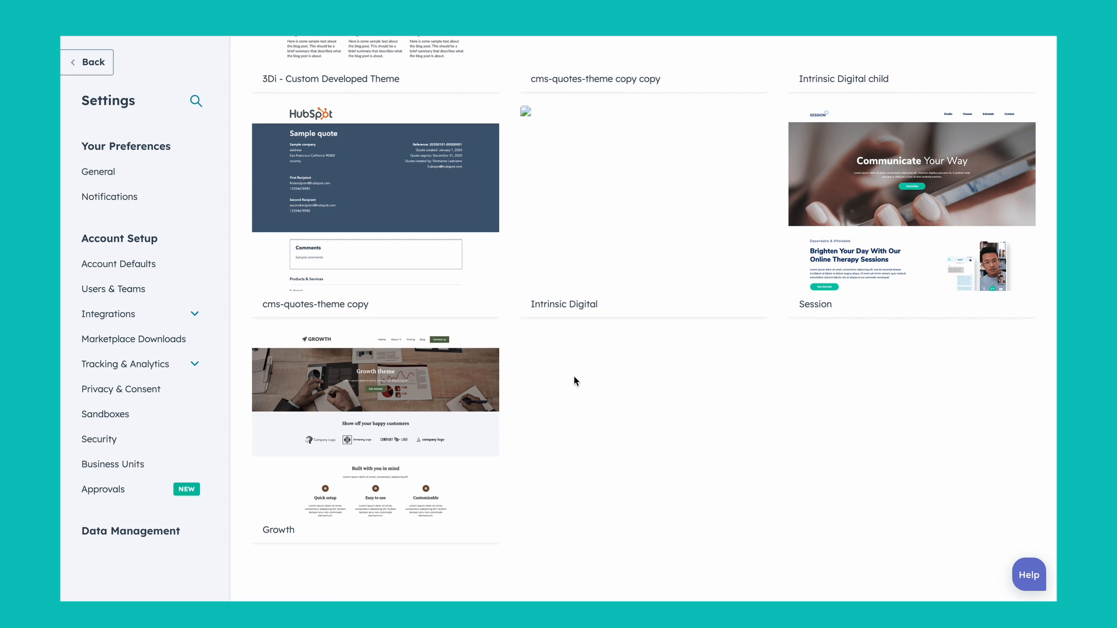
Step: Open the Growth theme for editing from the website theme settings
scroll(574, 376, up, 10)
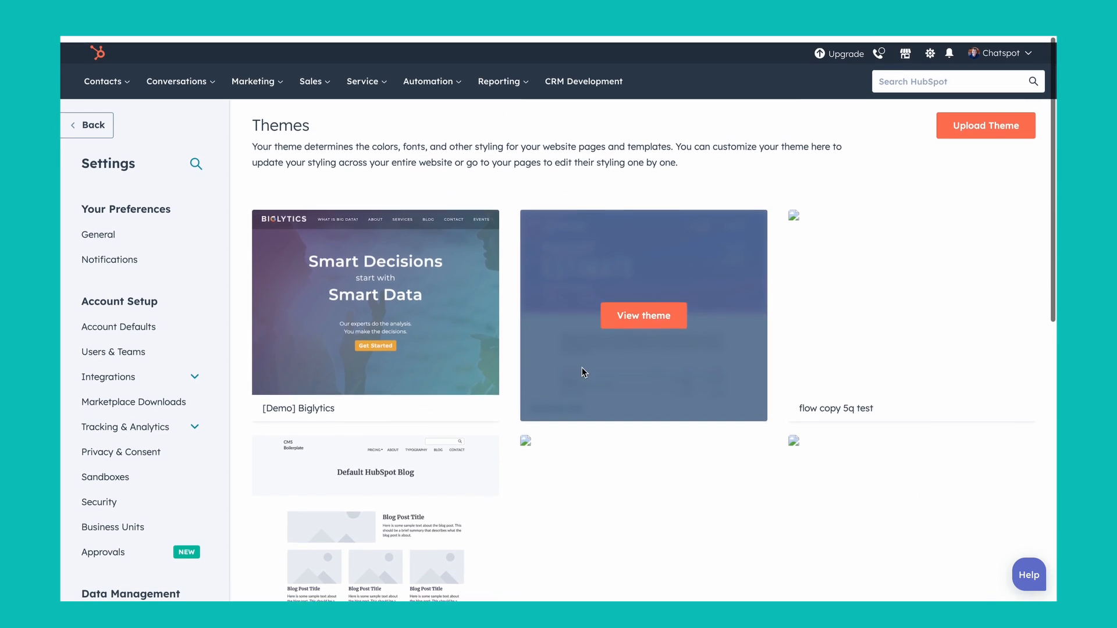
scroll(494, 394, down, 10)
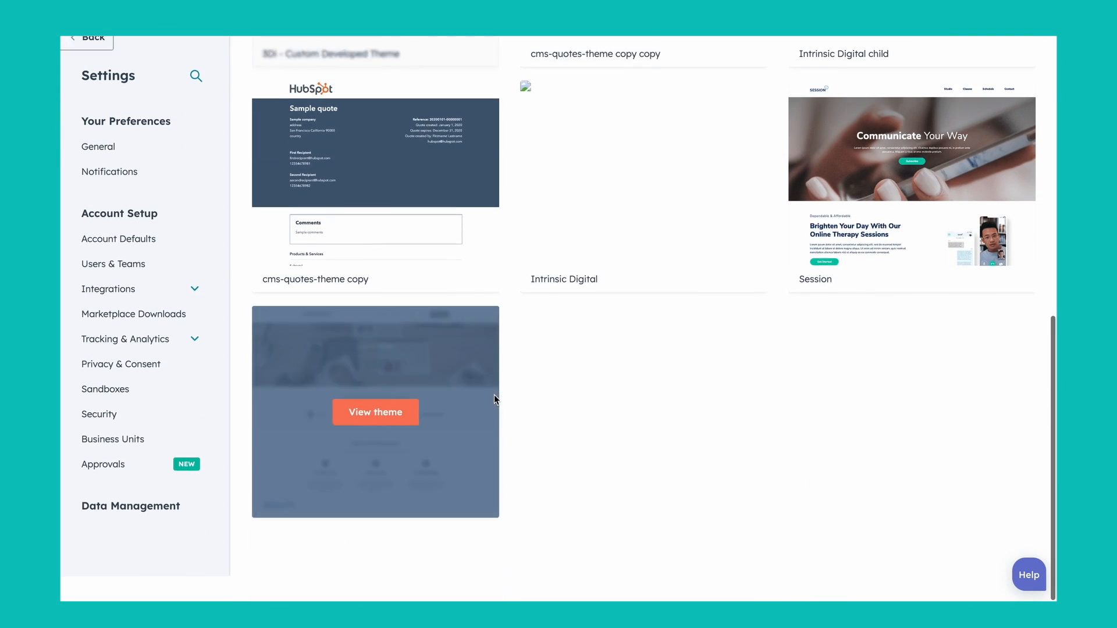
scroll(93, 522, down, 10)
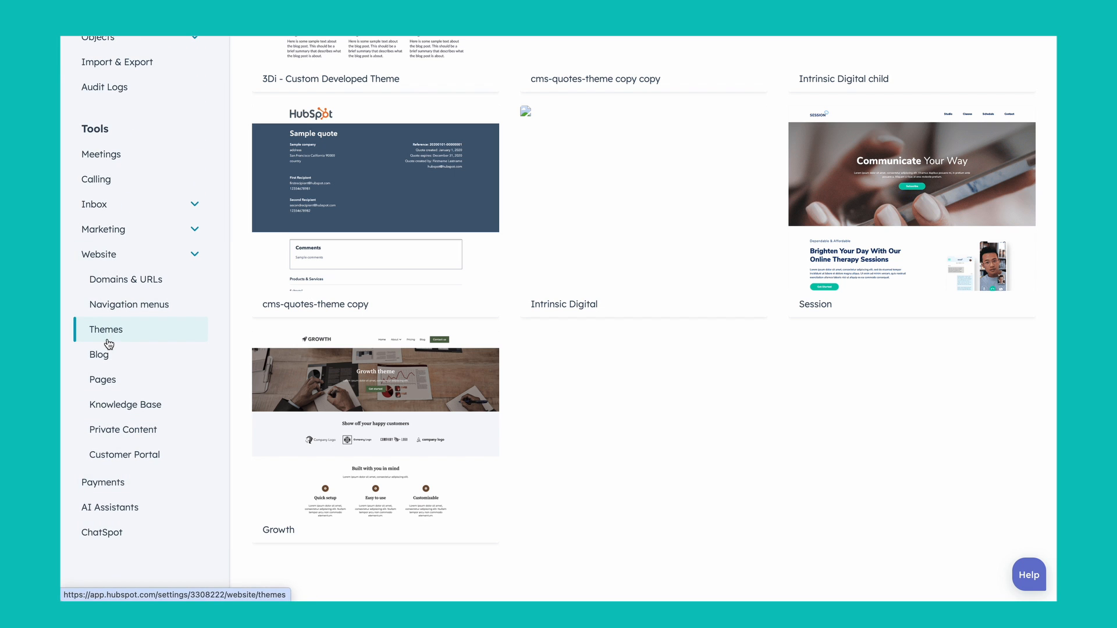
mouse_move(657, 318)
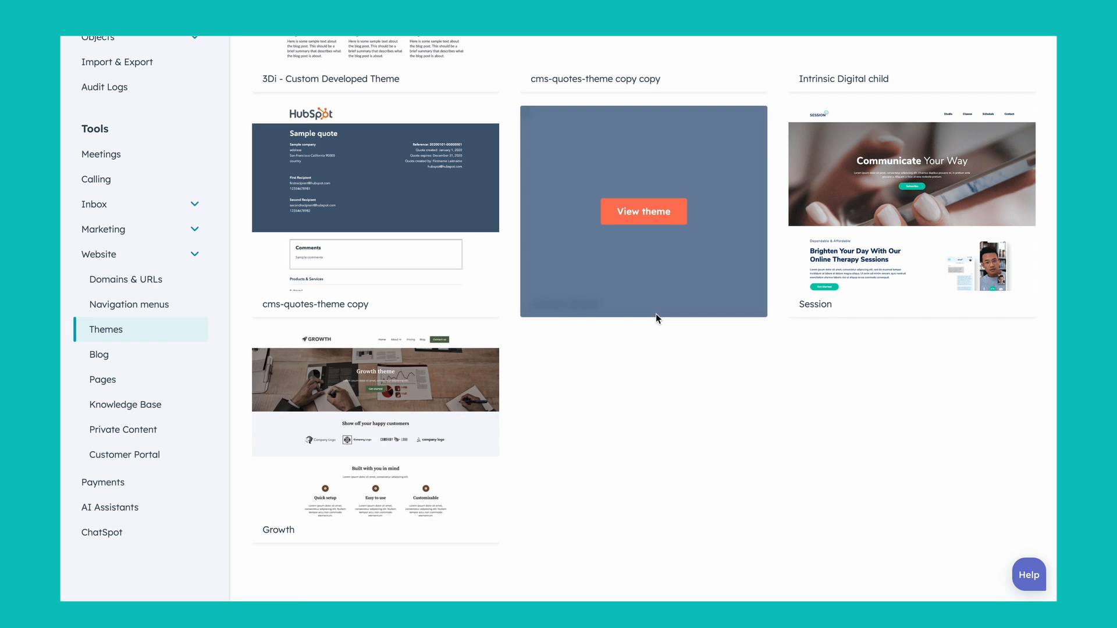
mouse_move(397, 418)
click(385, 443)
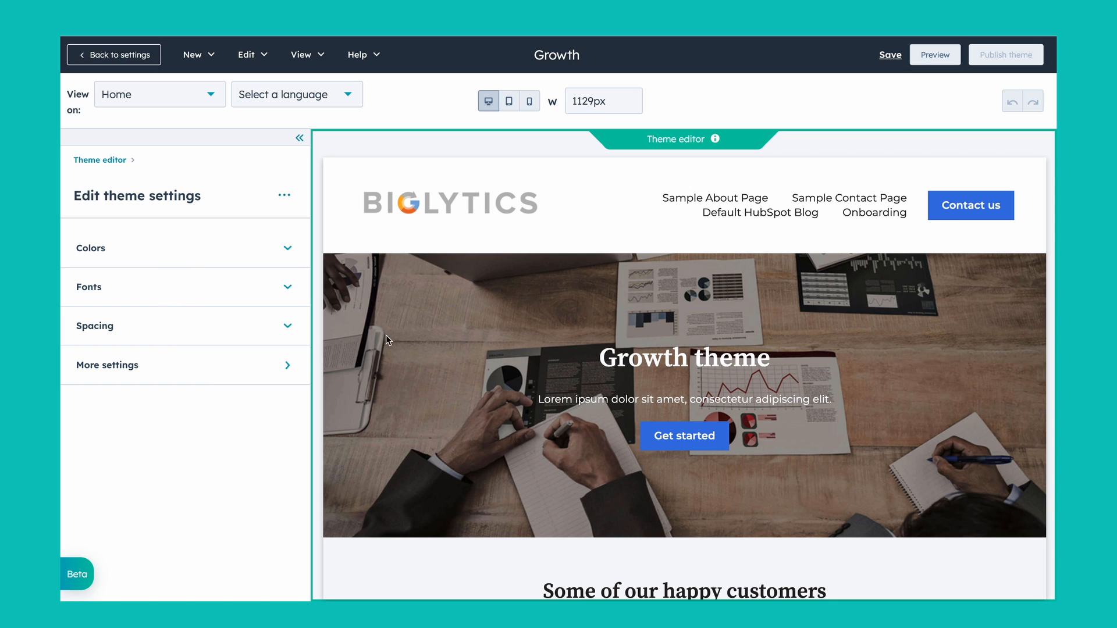
Step: Try red as the primary color in the Growth theme's color settings
click(290, 250)
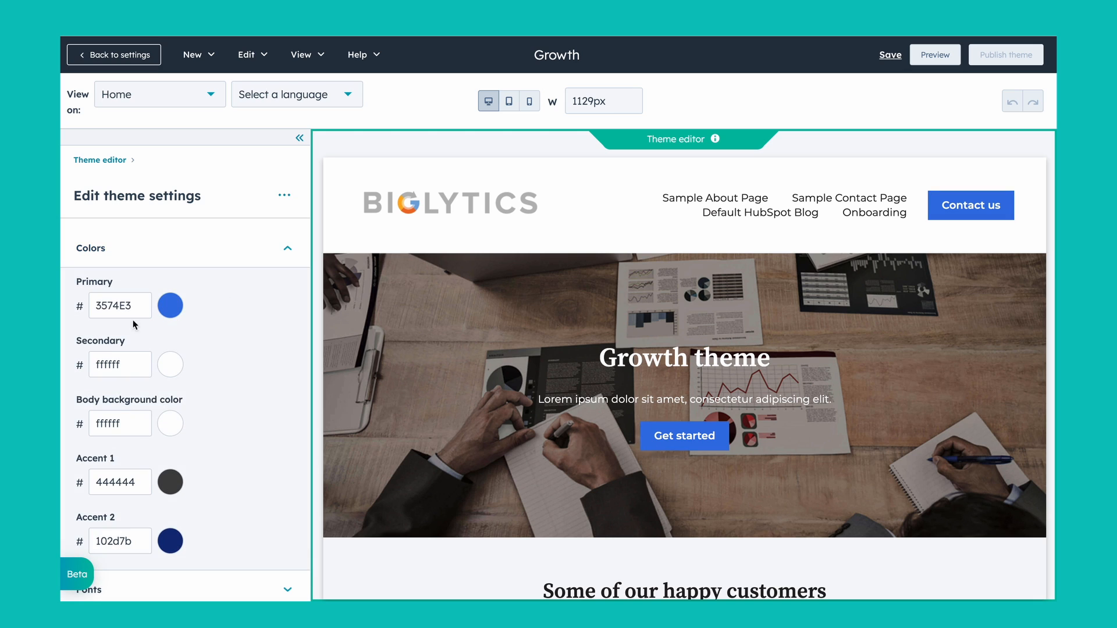
click(172, 309)
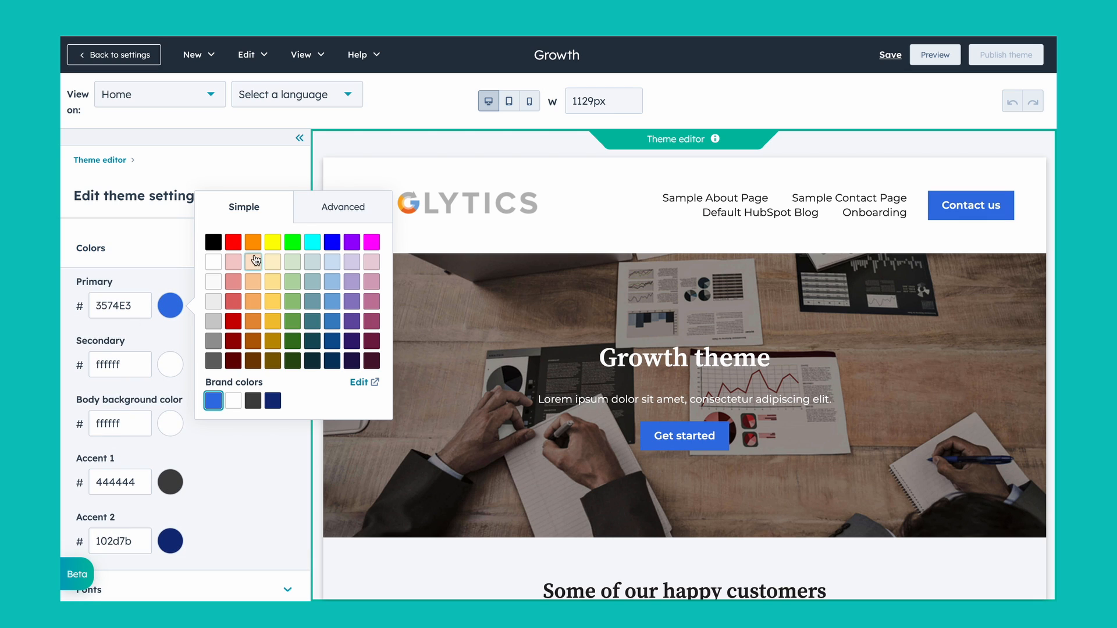
click(238, 244)
click(170, 250)
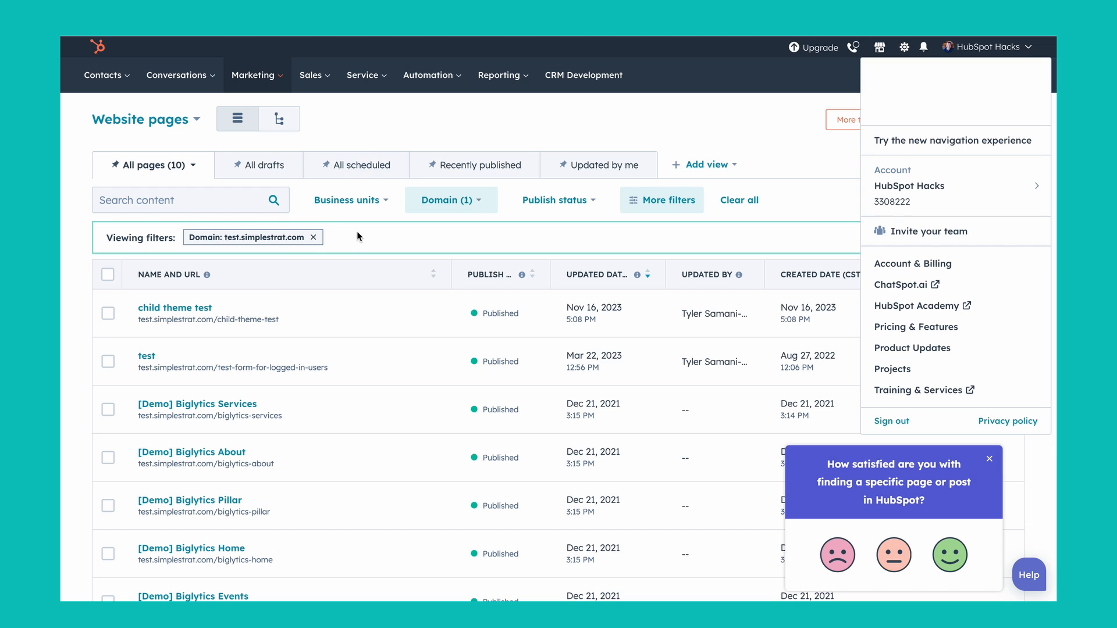
Step: Create a new website page named test2 on the test.simplestrat.com website
click(679, 125)
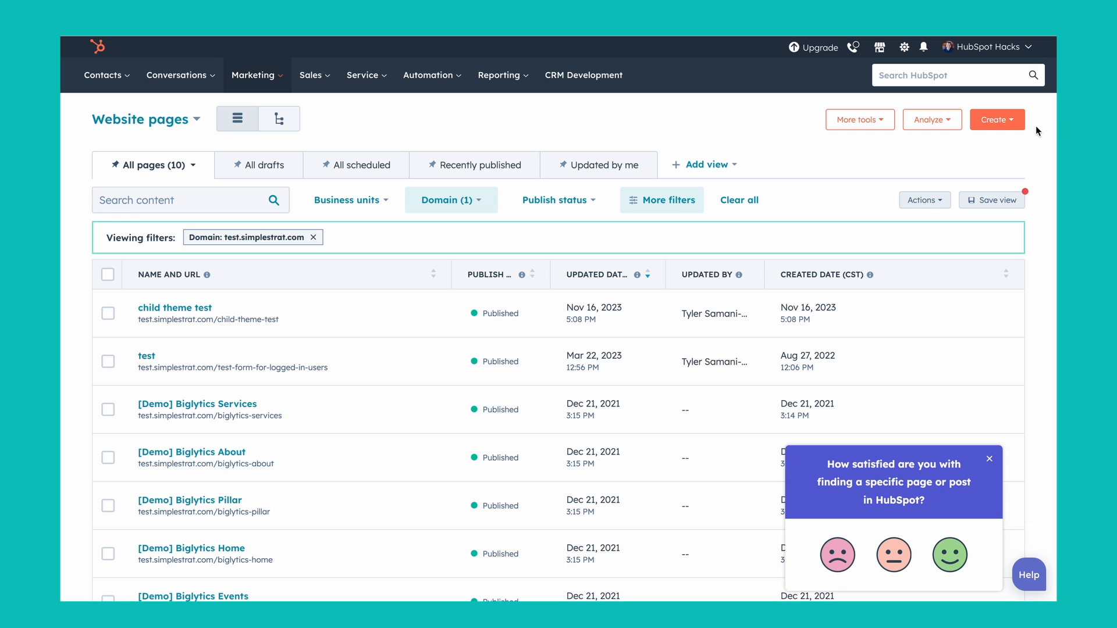
click(1007, 128)
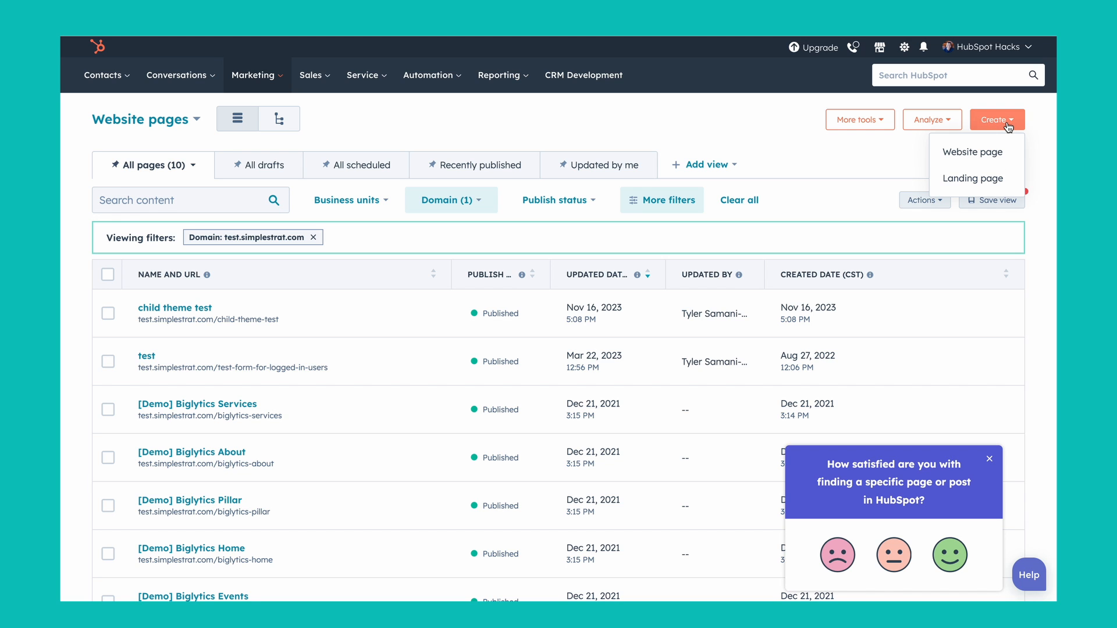
click(973, 162)
click(614, 229)
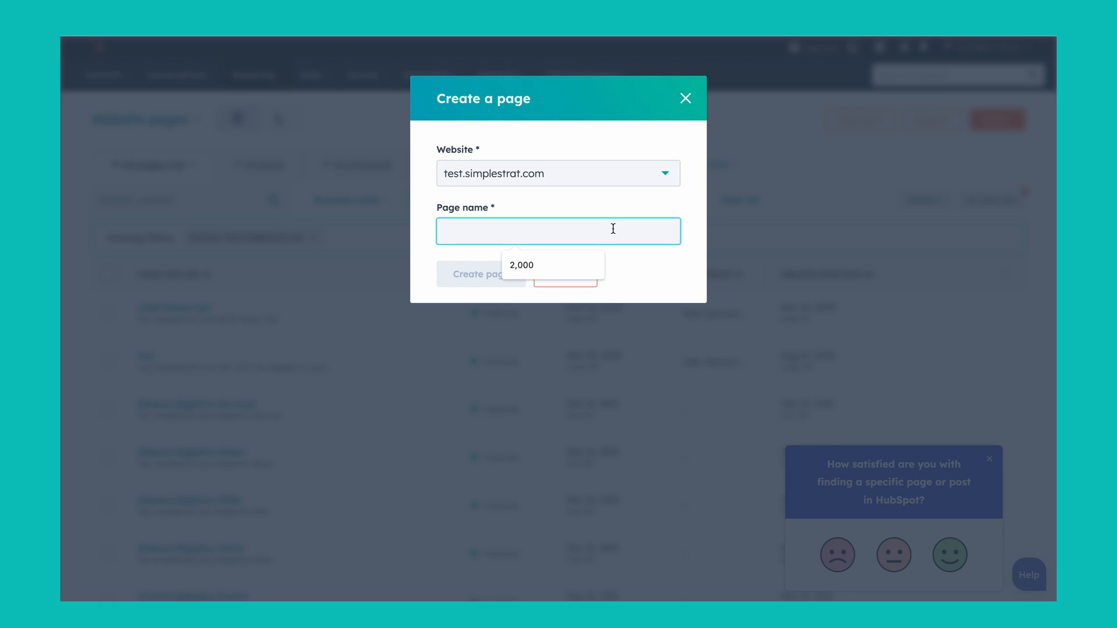
text(test2)
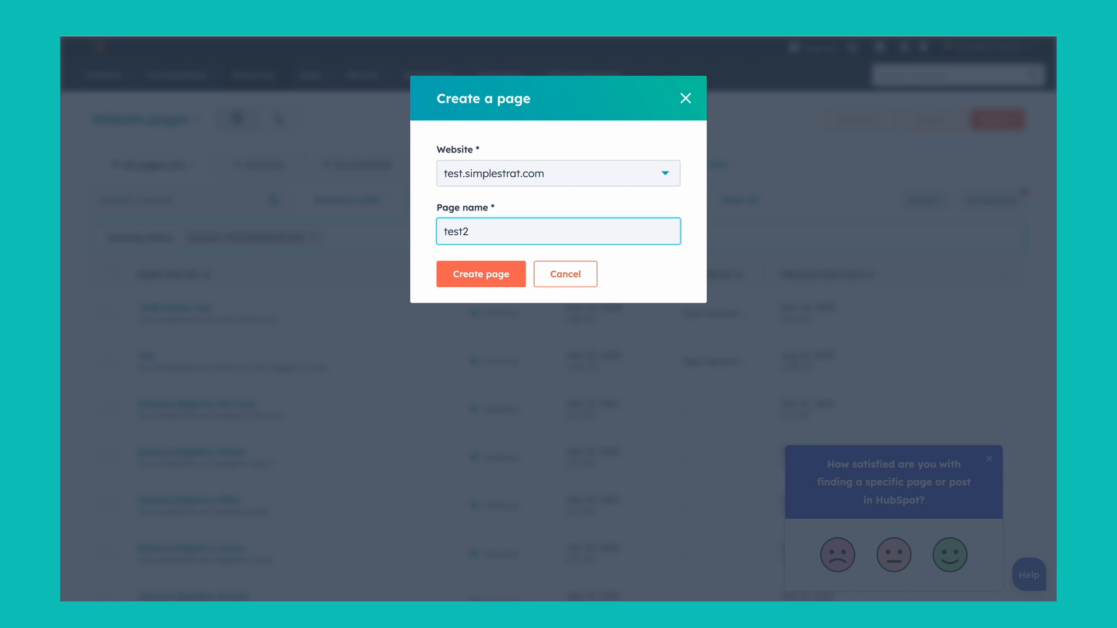
click(493, 277)
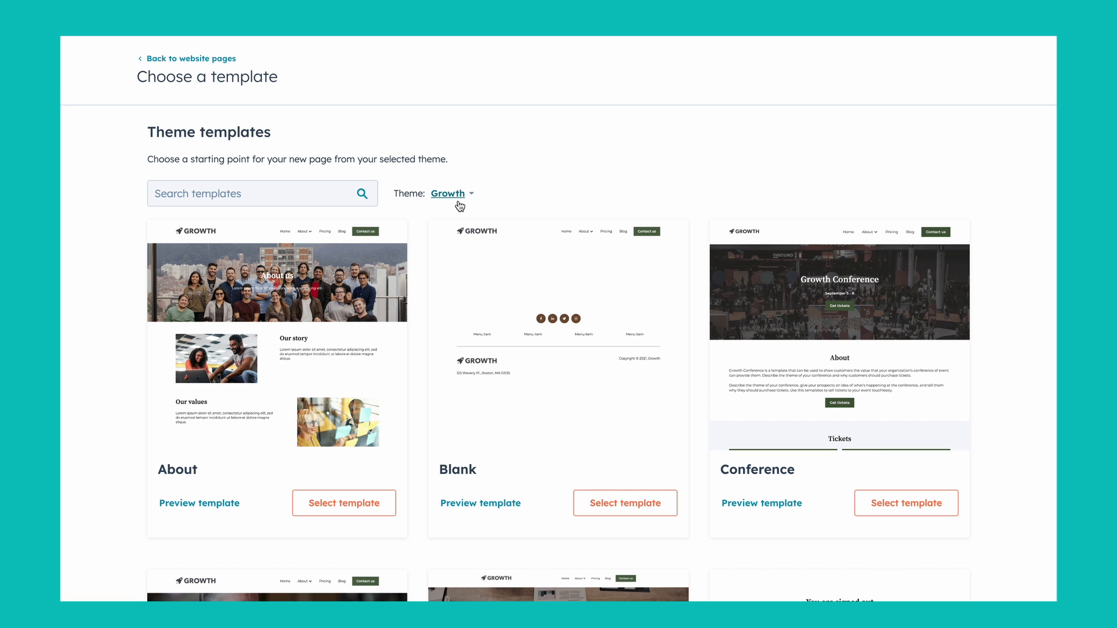
Step: Choose the Growth theme's Home template as the starting point for the new page
scroll(460, 205, down, 8)
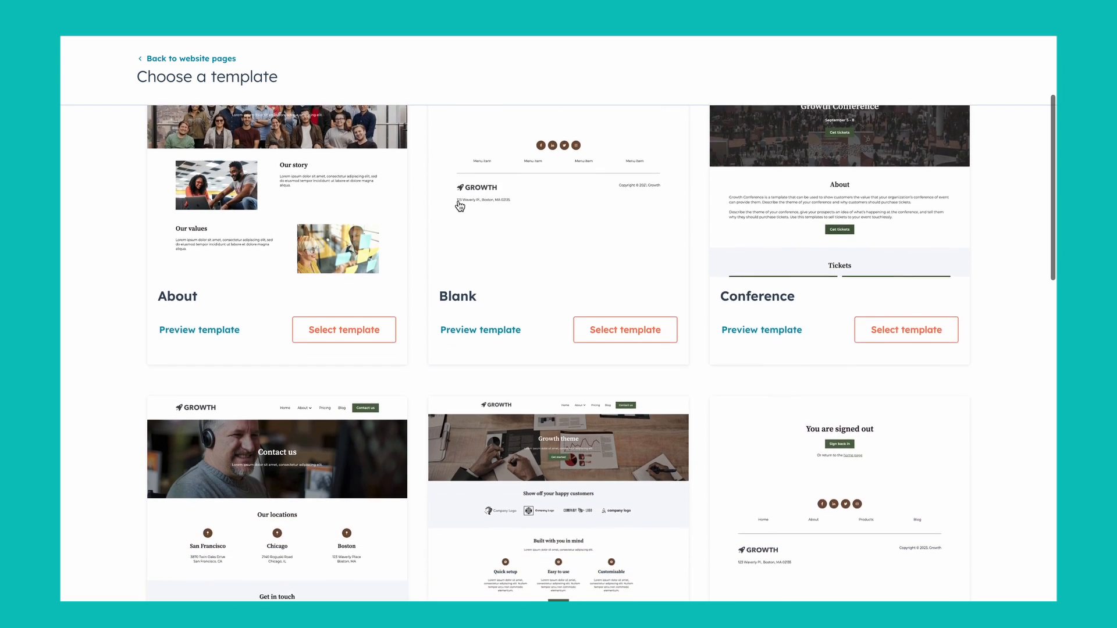
scroll(458, 203, down, 10)
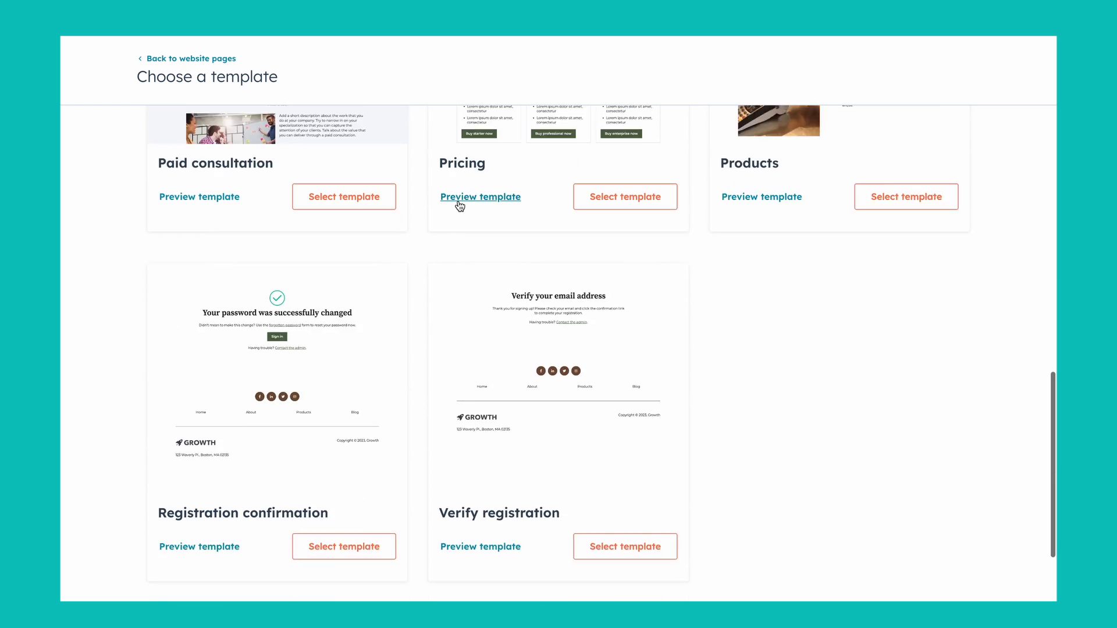
scroll(460, 206, up, 12)
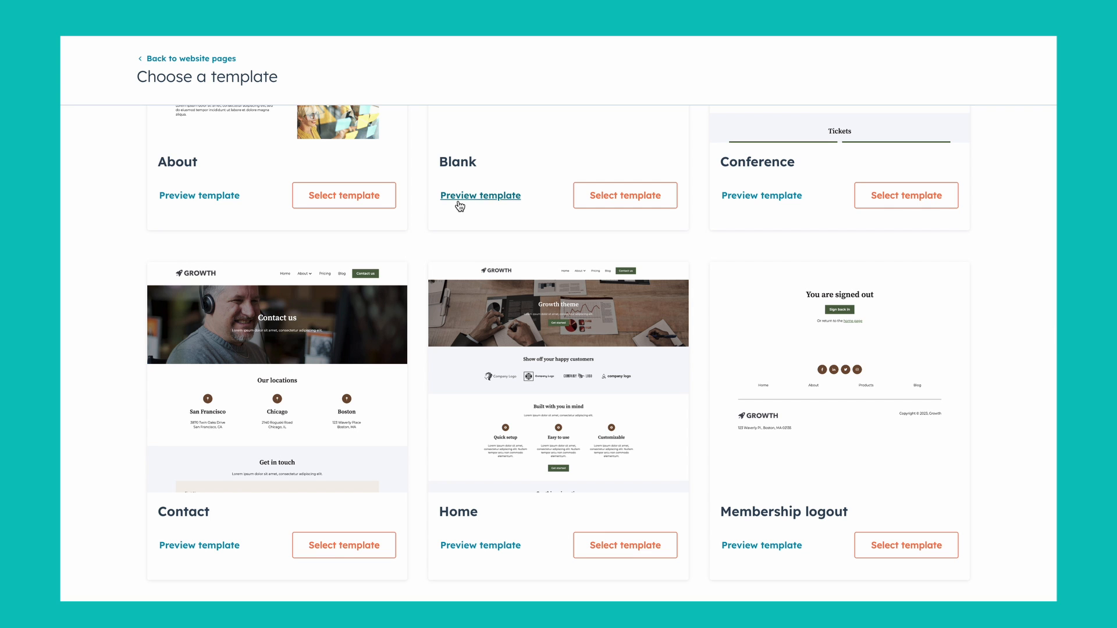
scroll(460, 204, down, 3)
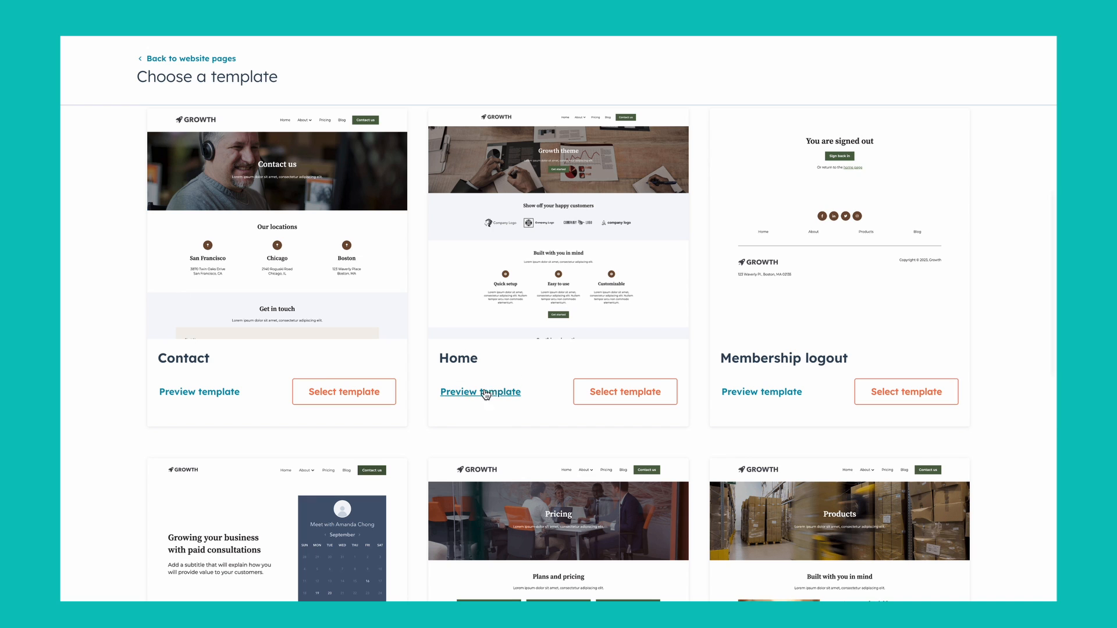
click(651, 393)
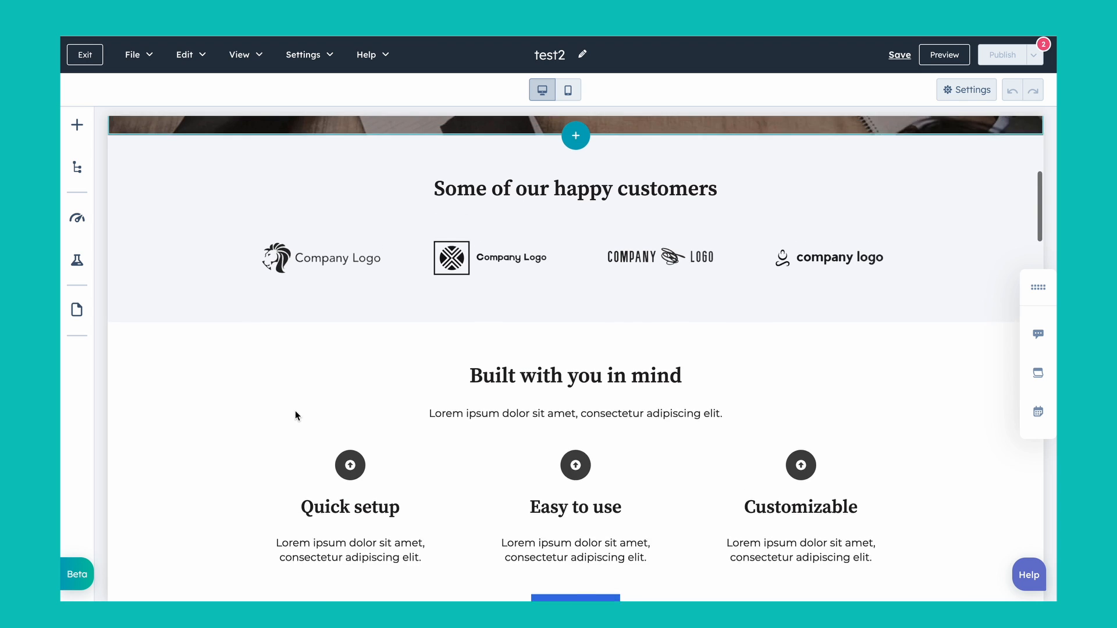
Step: Move the company logo grid above the "Some of our happy customers" heading, and return it beneath the heading
scroll(295, 410, up, 3)
scroll(295, 410, up, 4)
scroll(296, 412, down, 2)
scroll(295, 412, down, 4)
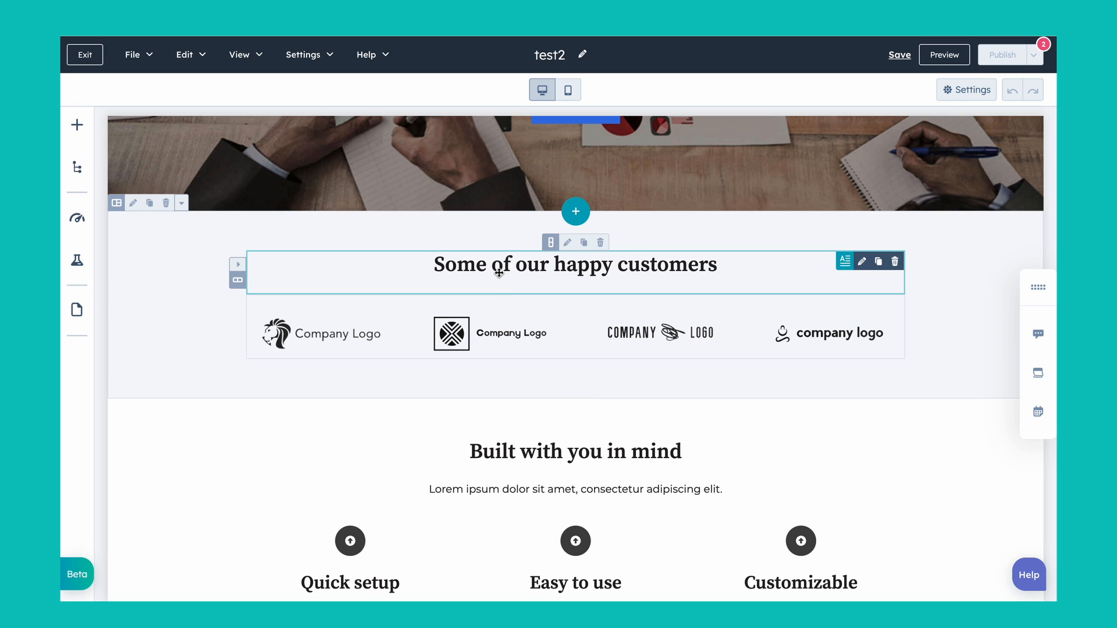
scroll(474, 342, down, 2)
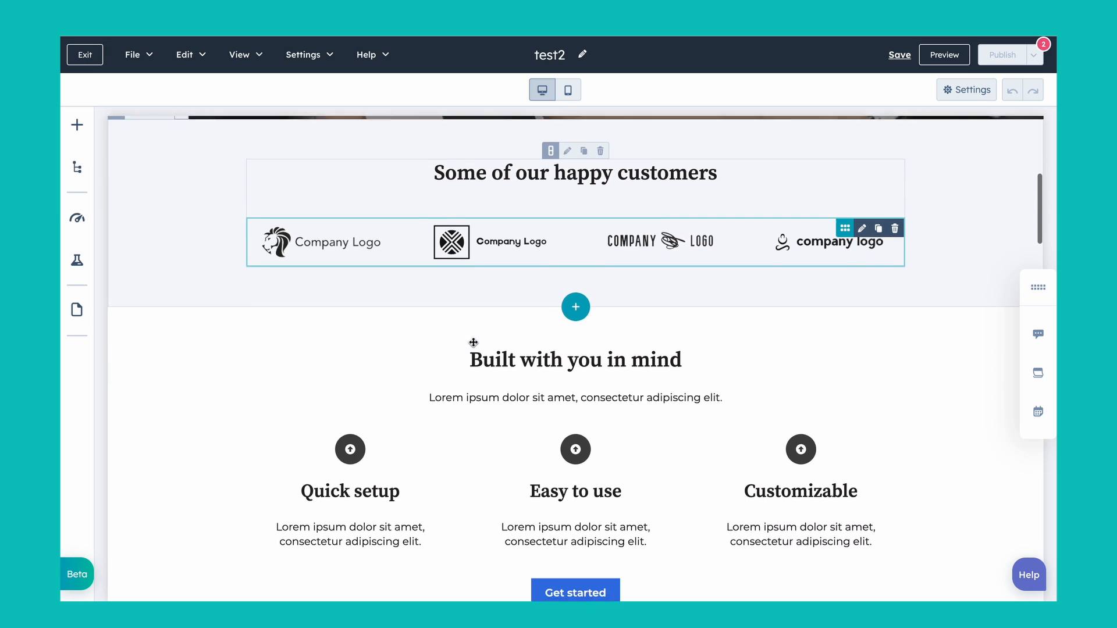
scroll(473, 343, up, 2)
scroll(473, 342, up, 1)
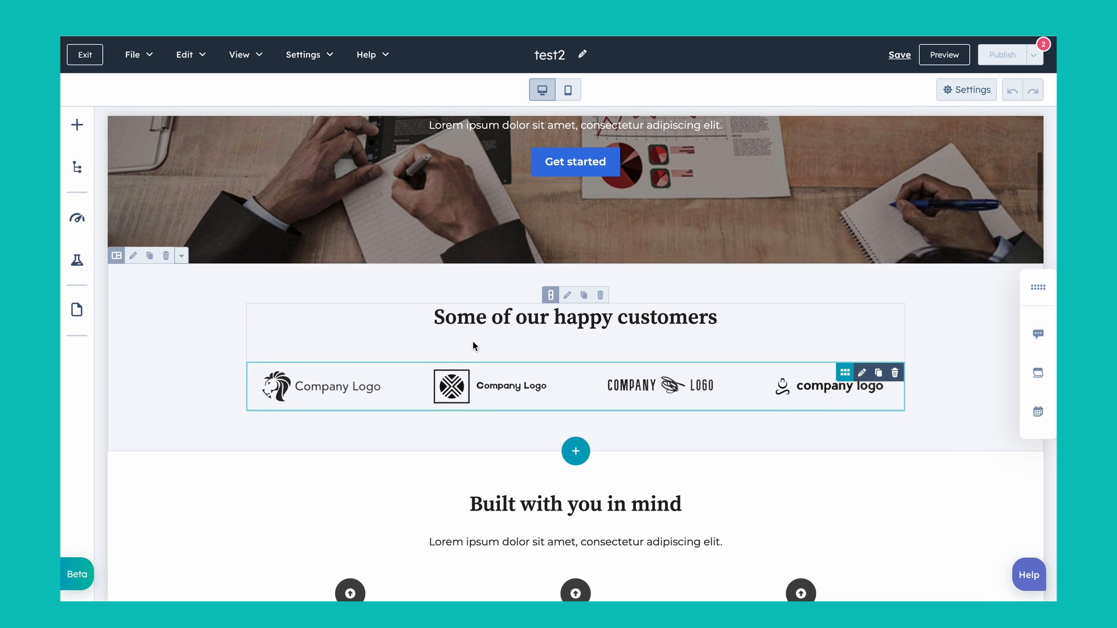
drag(486, 374, 494, 298)
drag(485, 336, 483, 402)
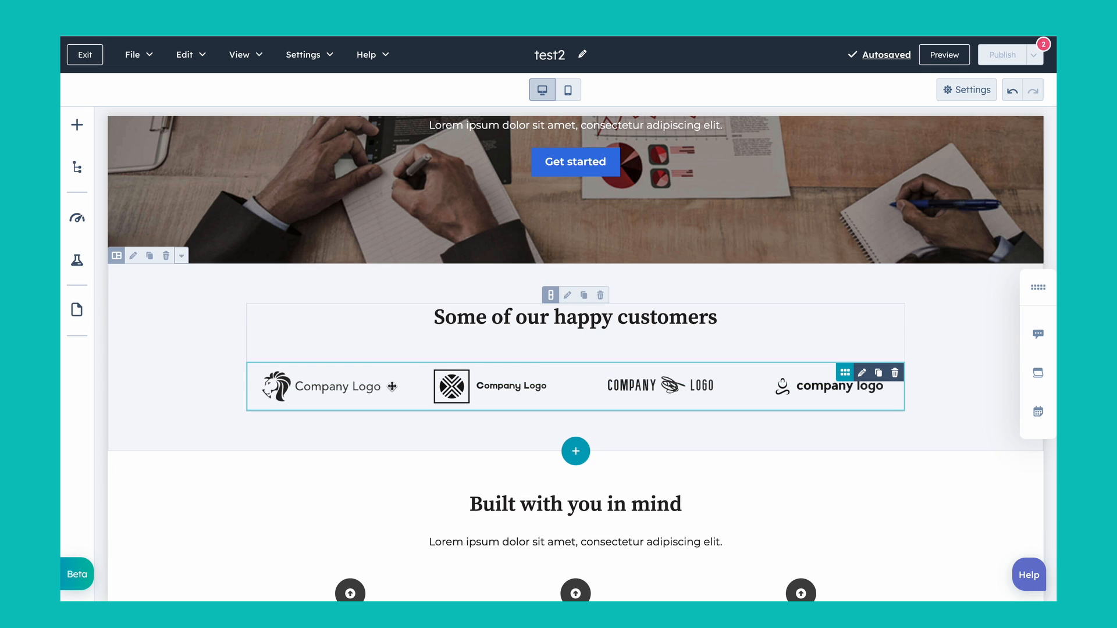
Step: Examine the content options of the first logo in the logo grid, and return to the list of logos
click(392, 387)
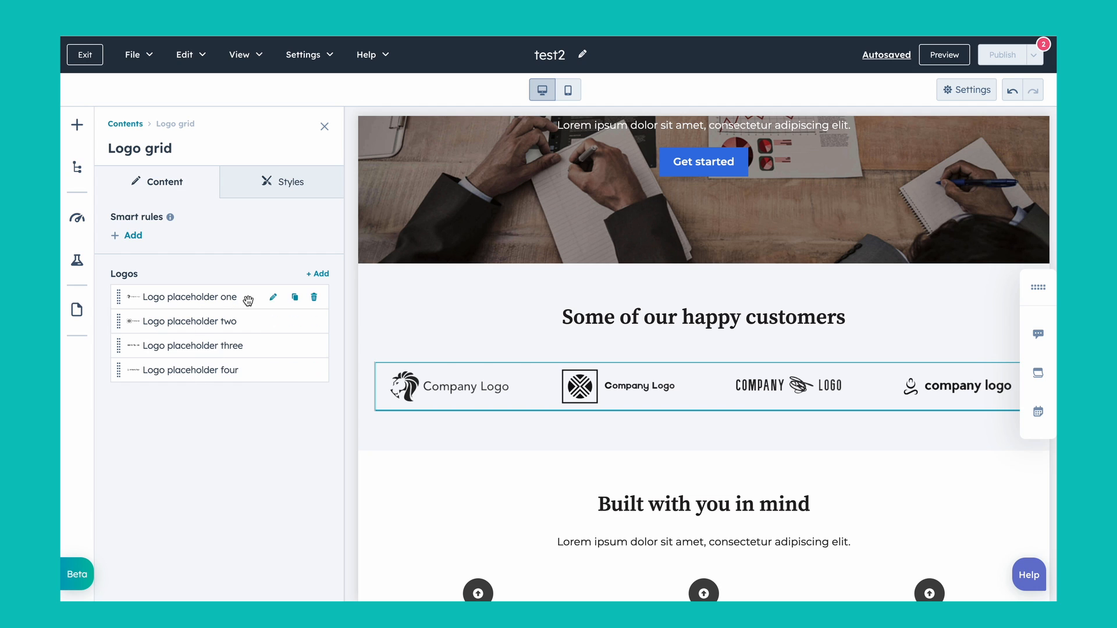
click(273, 297)
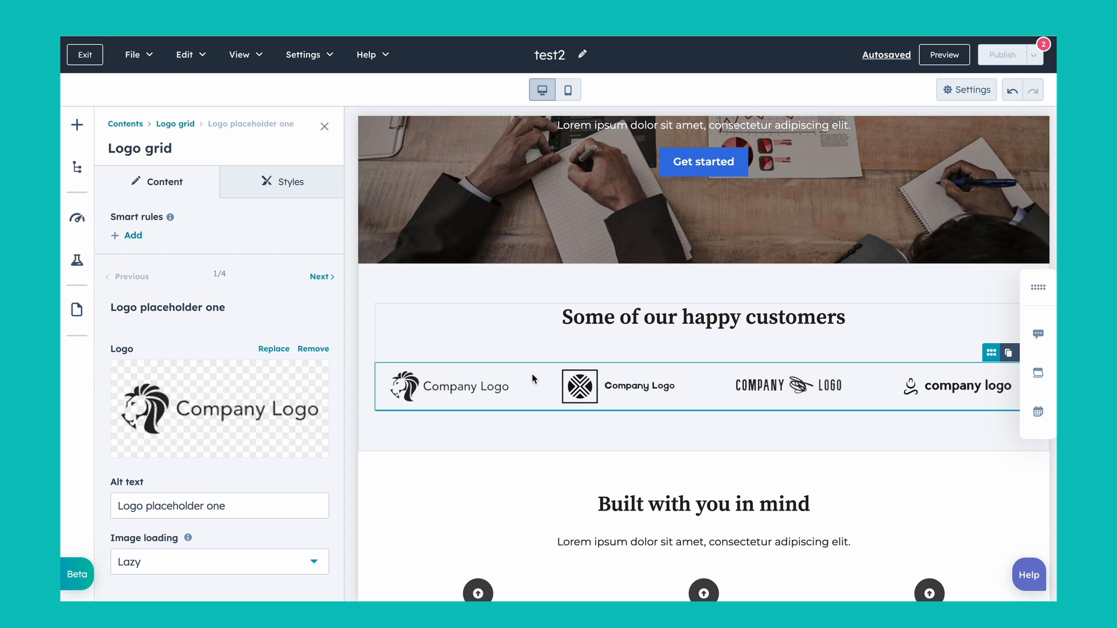
click(180, 127)
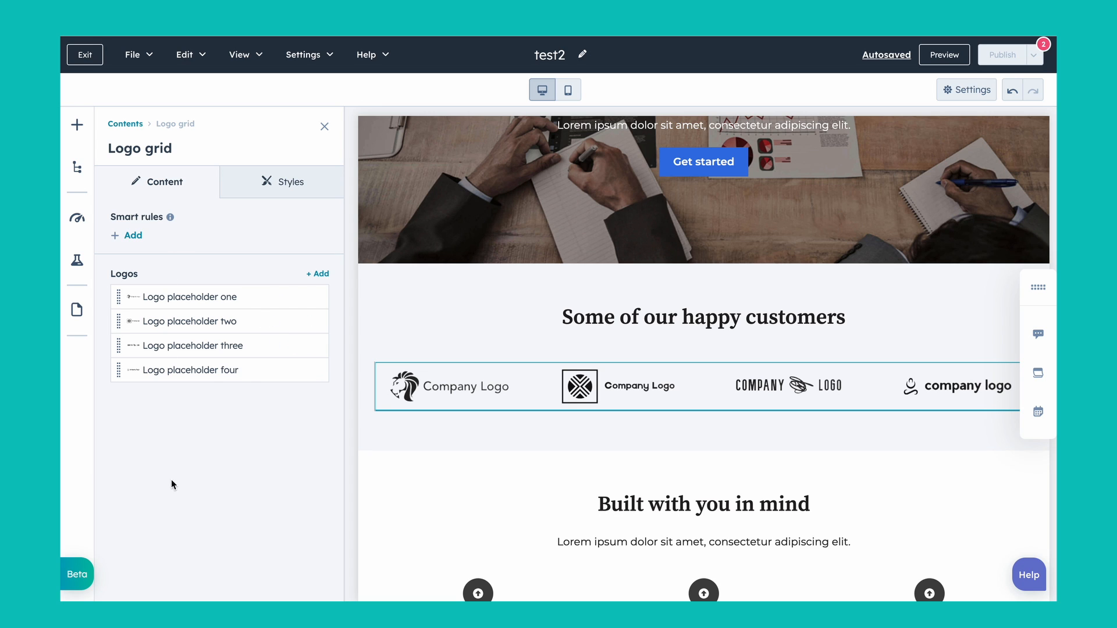
Step: Examine the logo grid's style options for the logo image, grid gap and column count
click(288, 194)
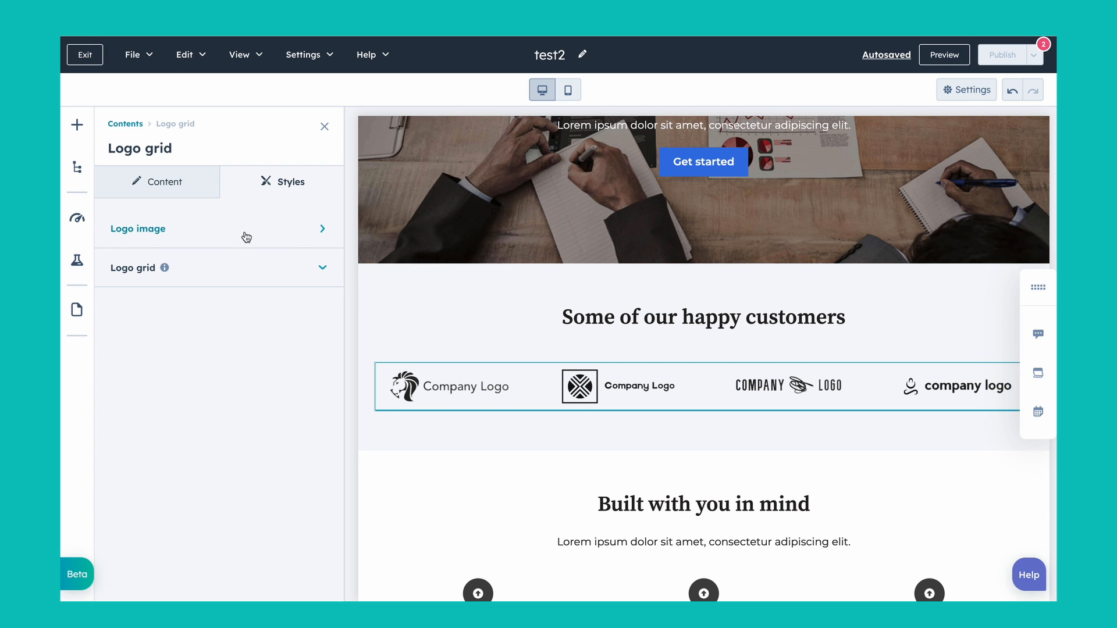
click(198, 240)
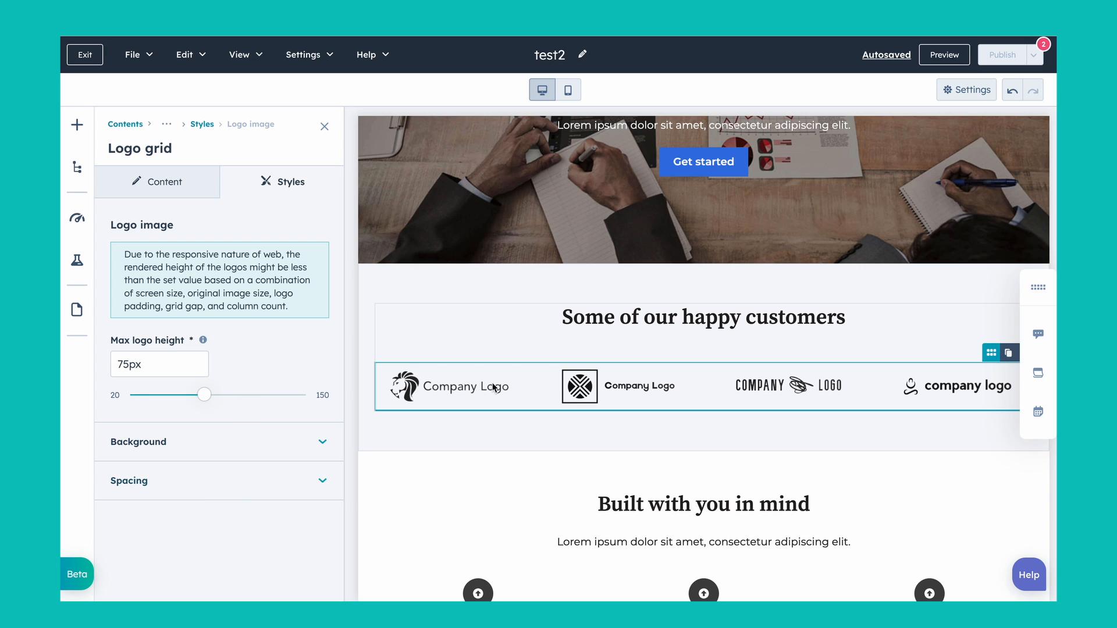
click(203, 125)
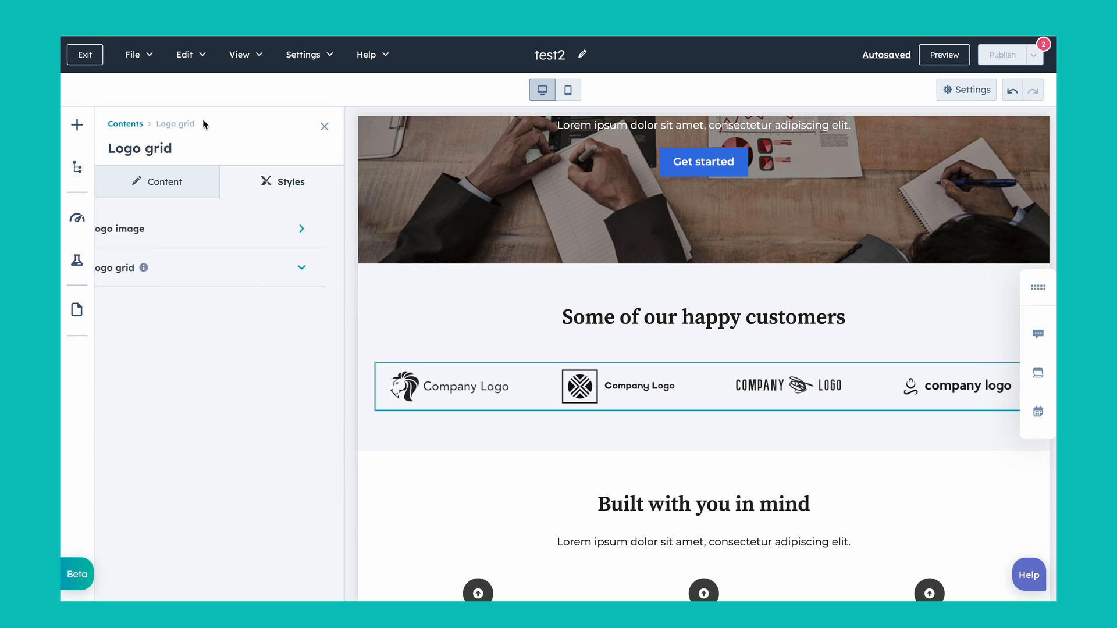
click(221, 284)
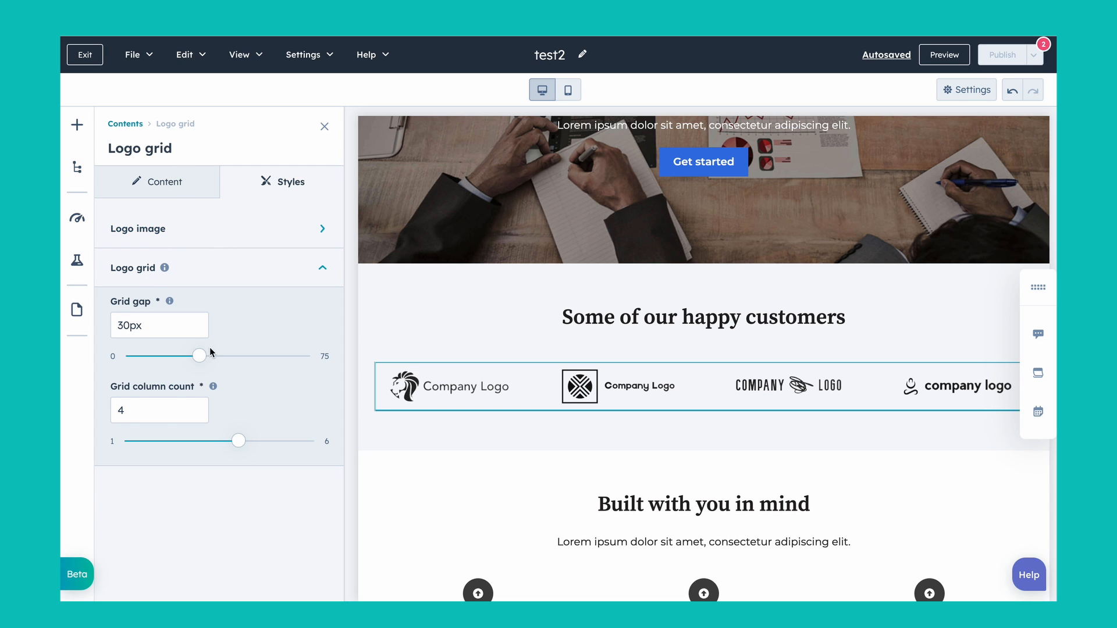
Step: Add an exclamation mark at the end of the "Some of our happy customers" heading
click(732, 319)
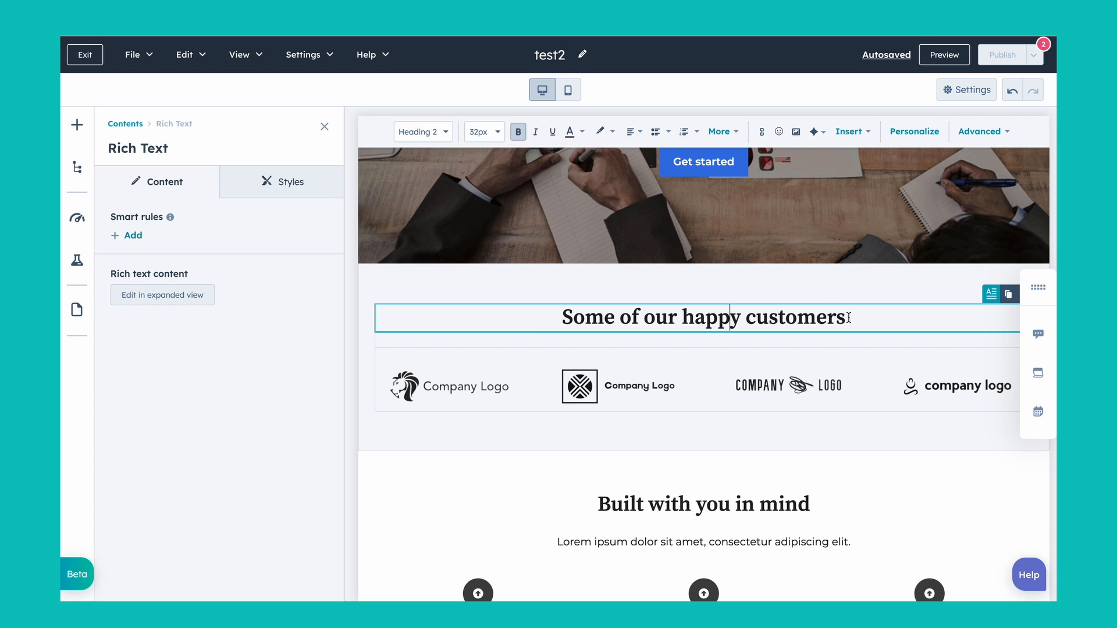
text(!)
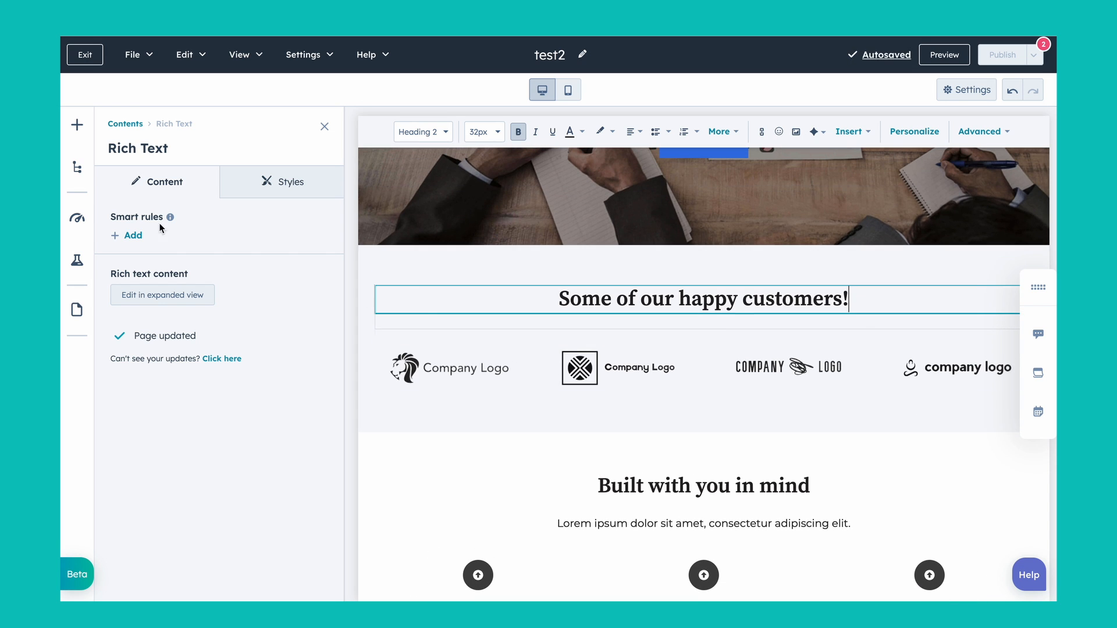
Step: Find the Call-to-Action module by searching for "call" and add it directly beneath the company logo grid
click(80, 130)
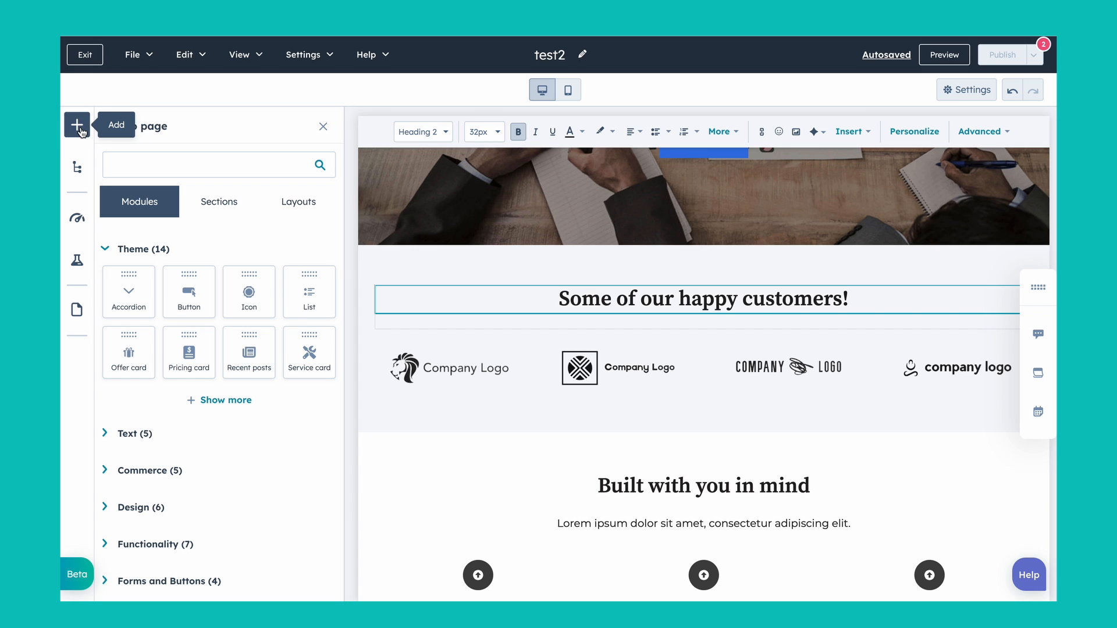
click(203, 165)
text(call)
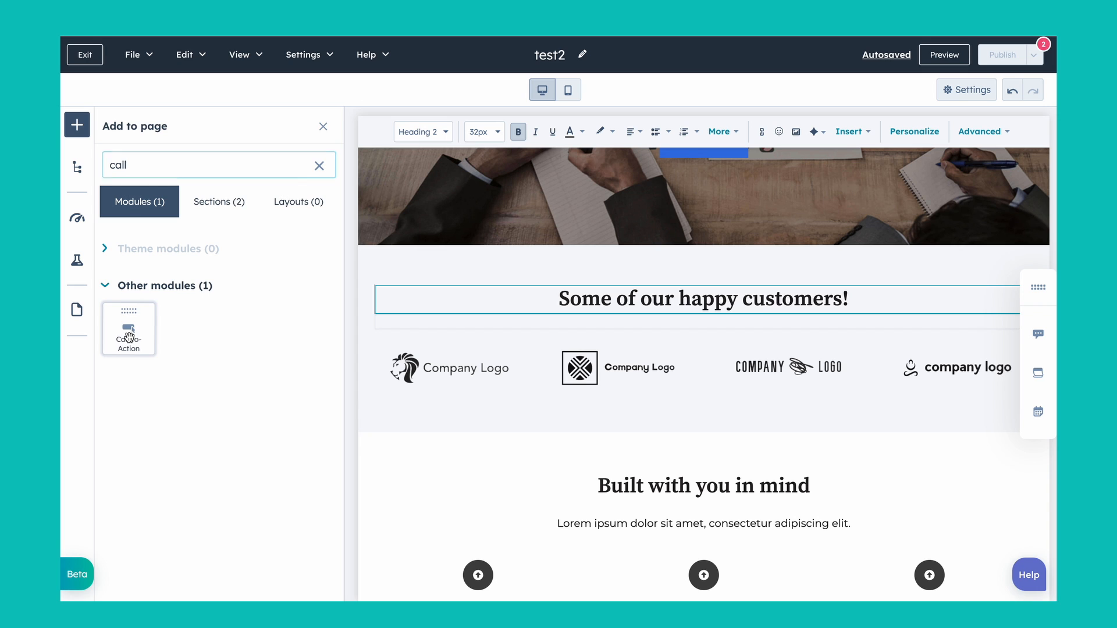
drag(129, 336, 682, 392)
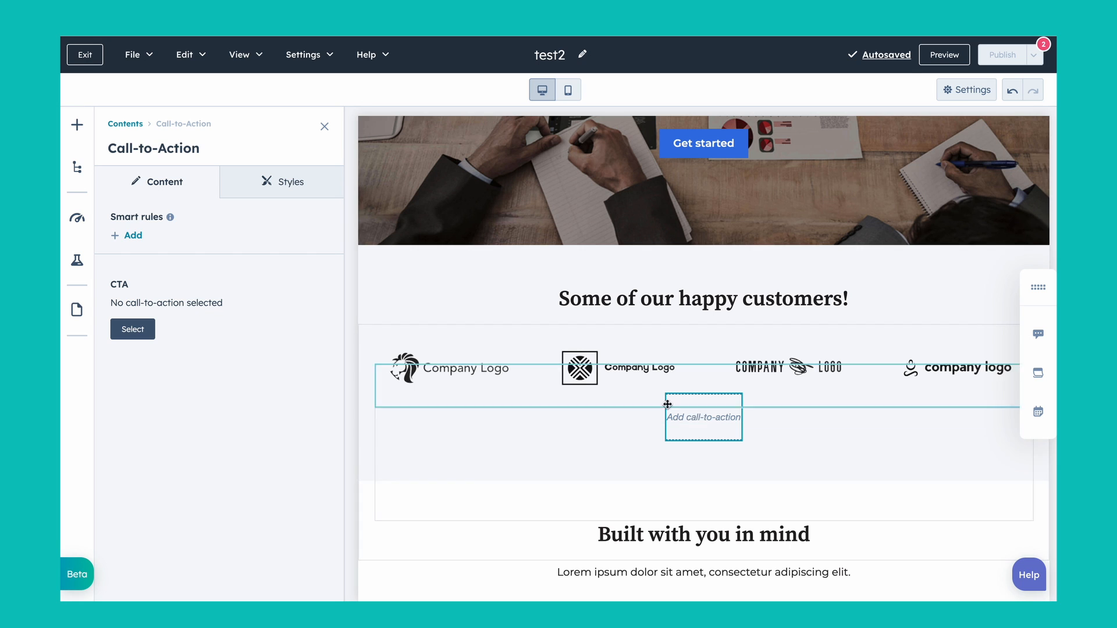
Step: Insert the "New Embedded" CTA with the "Watch this video" text into the Call-to-Action module
click(134, 331)
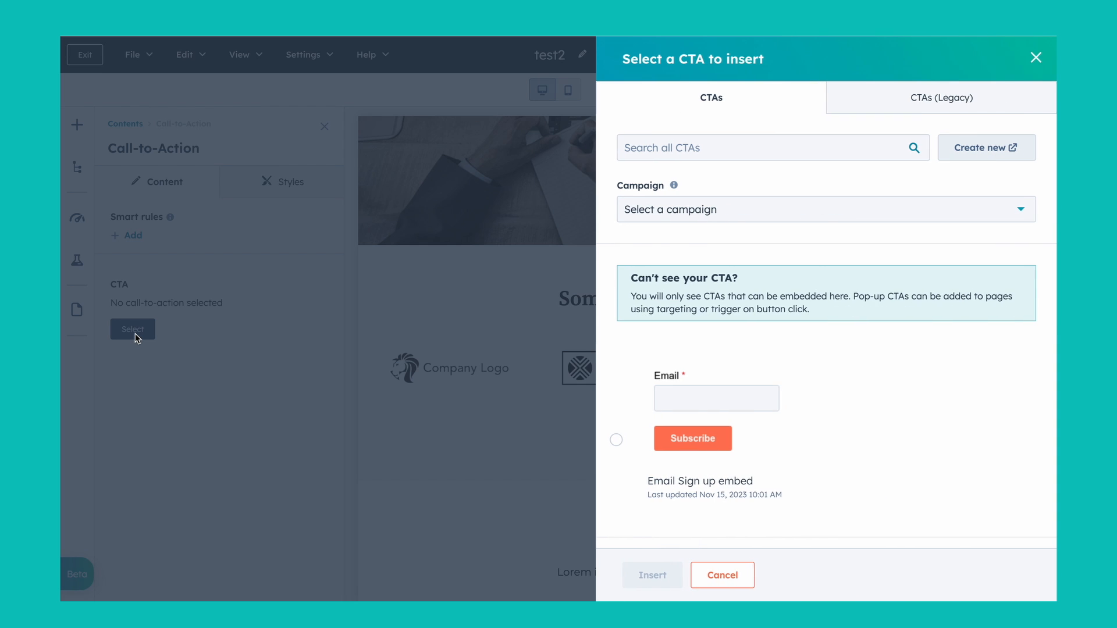
scroll(765, 332, down, 5)
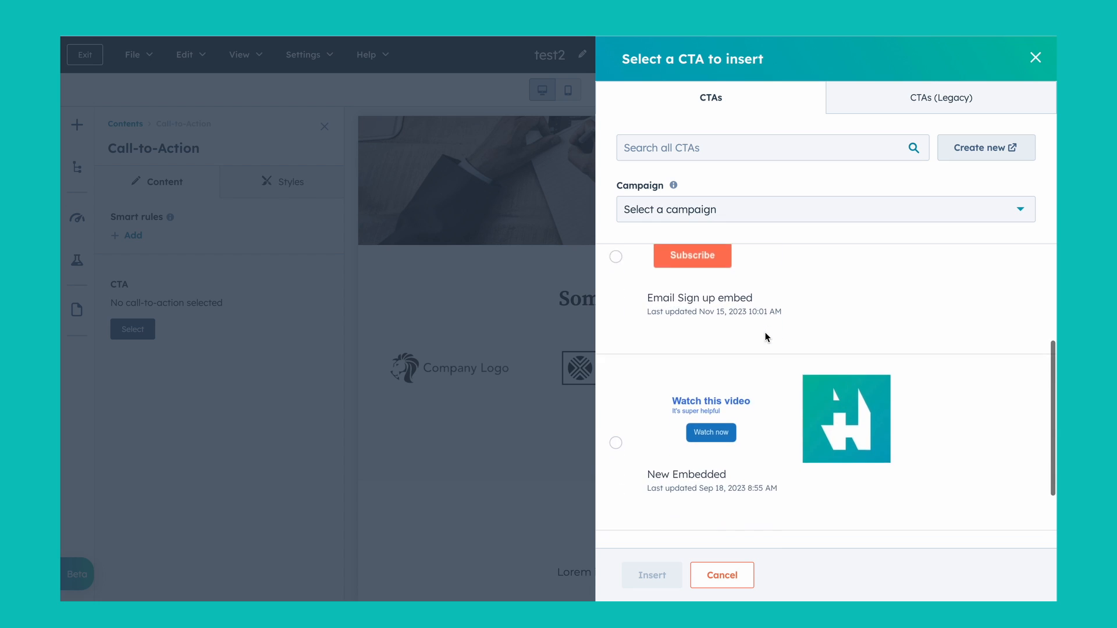
click(617, 352)
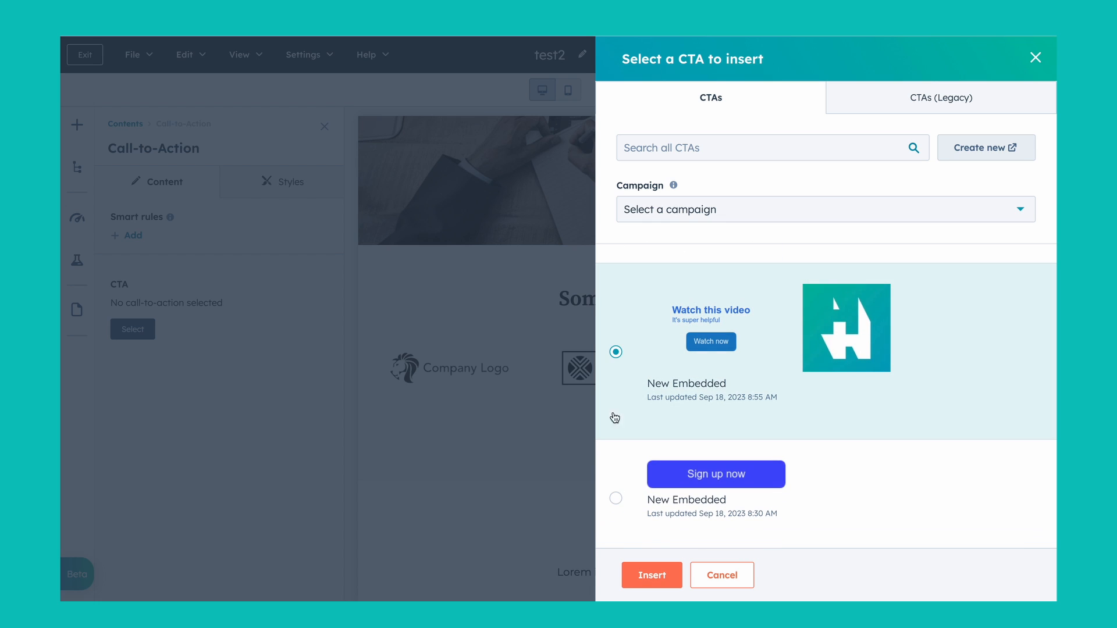
click(650, 575)
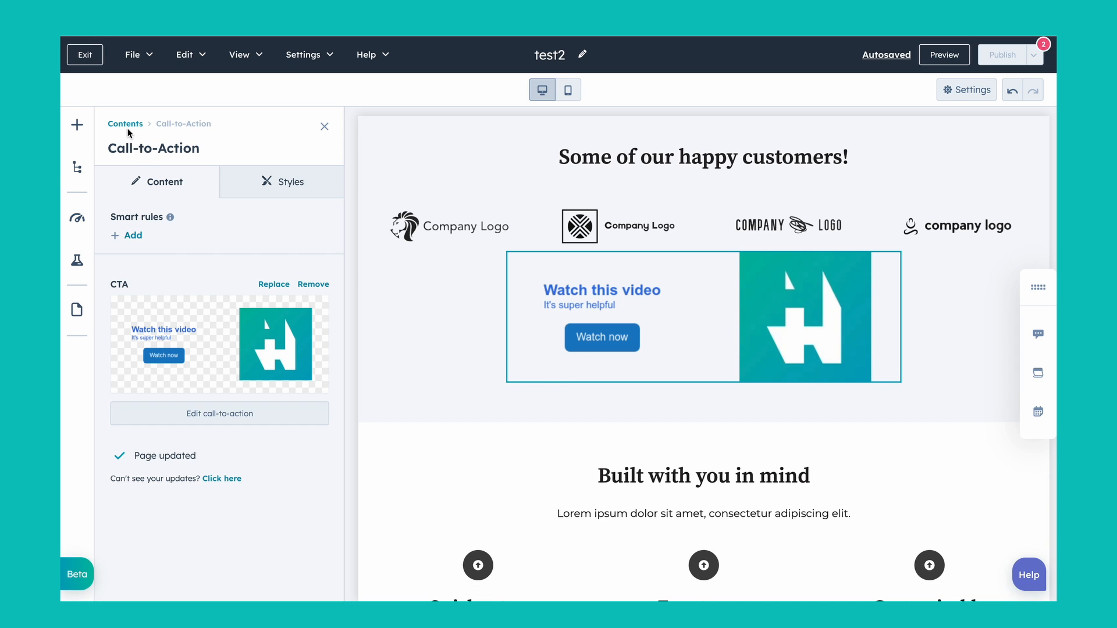
click(127, 126)
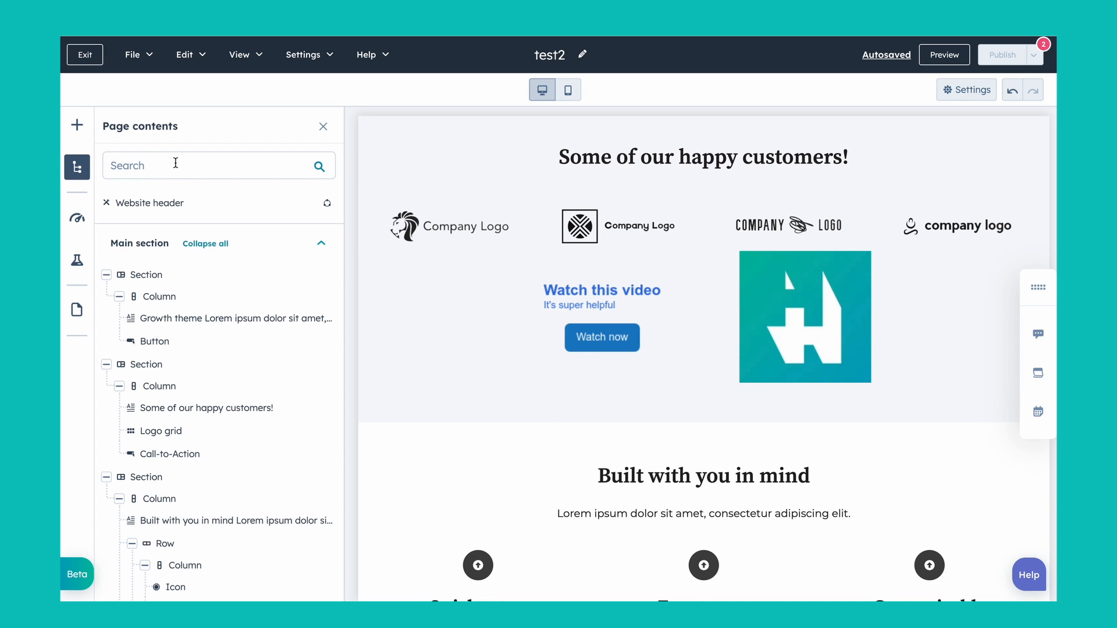
click(175, 163)
text(fo)
Step: Search the available modules for "form" and add the Form module beneath the "Watch this video" call-to-action
click(76, 127)
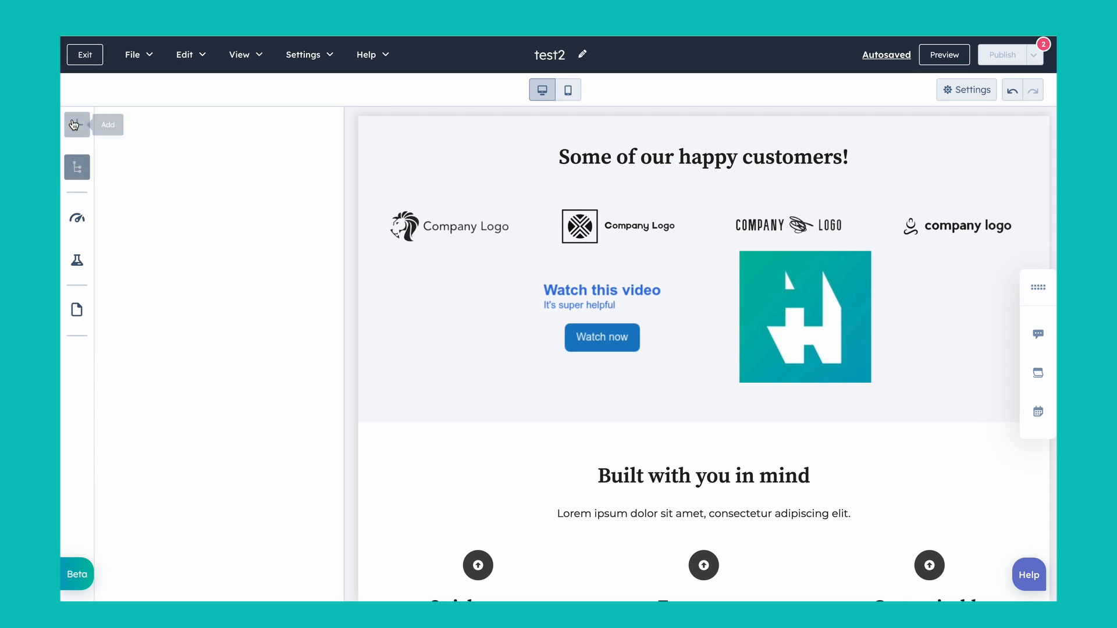
double_click(221, 167)
text(form)
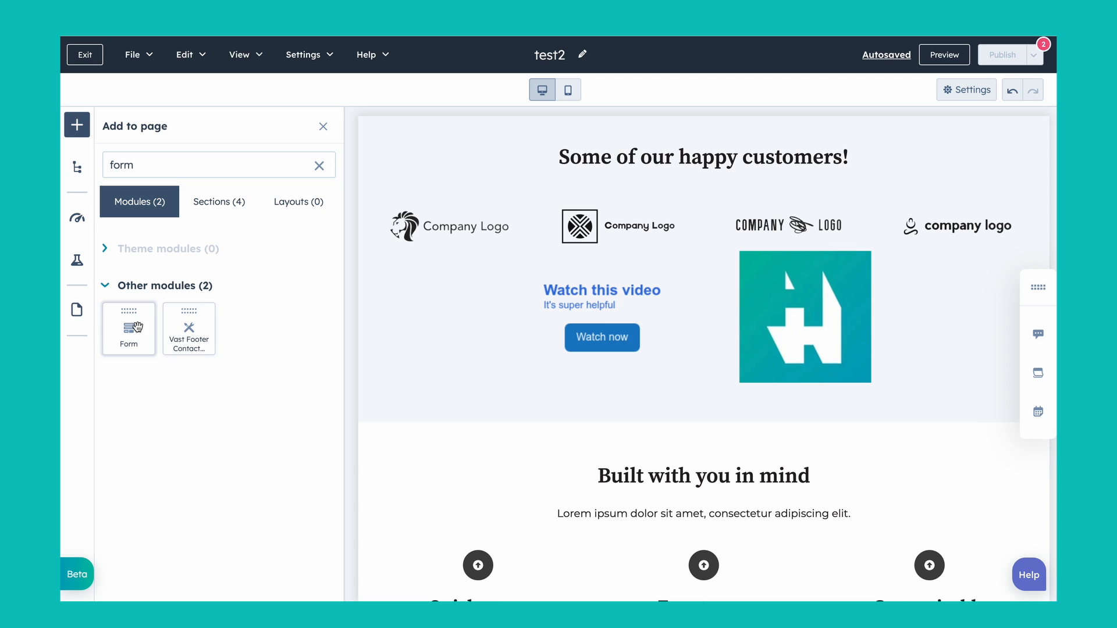
drag(137, 327, 543, 379)
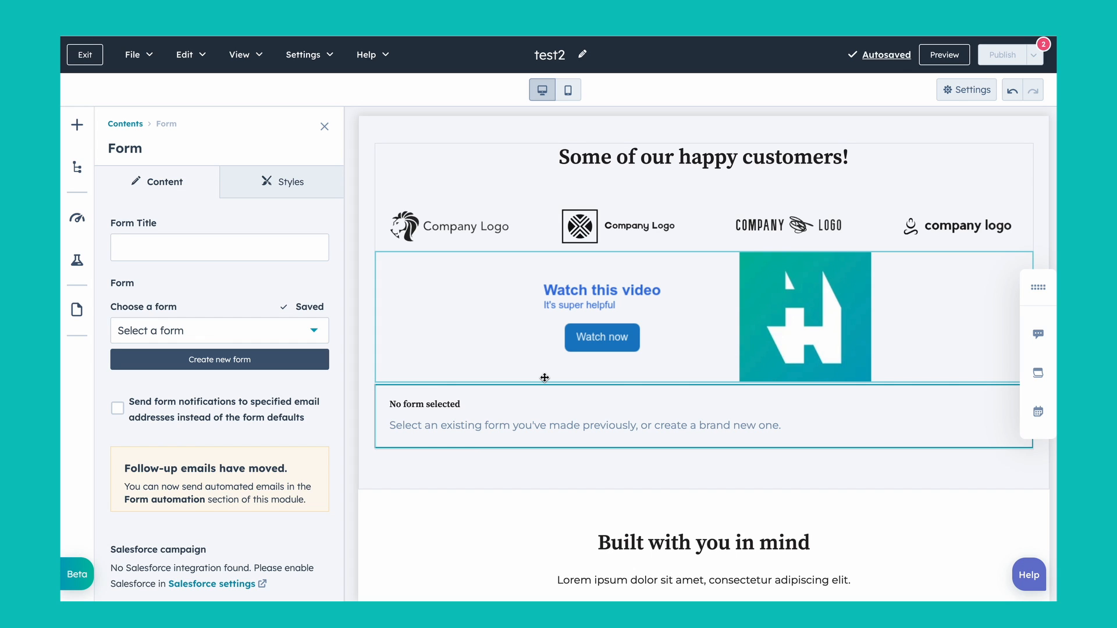
Step: Choose the existing "[Demo] Whitepaper Form" for the Form module and review its fields on the page
click(281, 330)
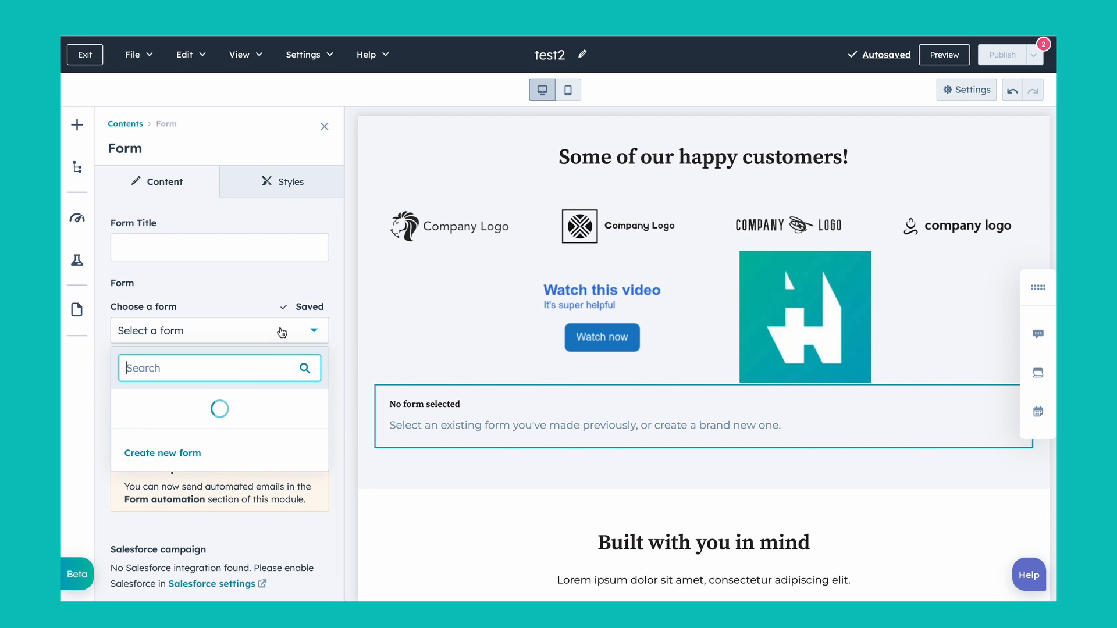
scroll(225, 432, down, 2)
click(204, 415)
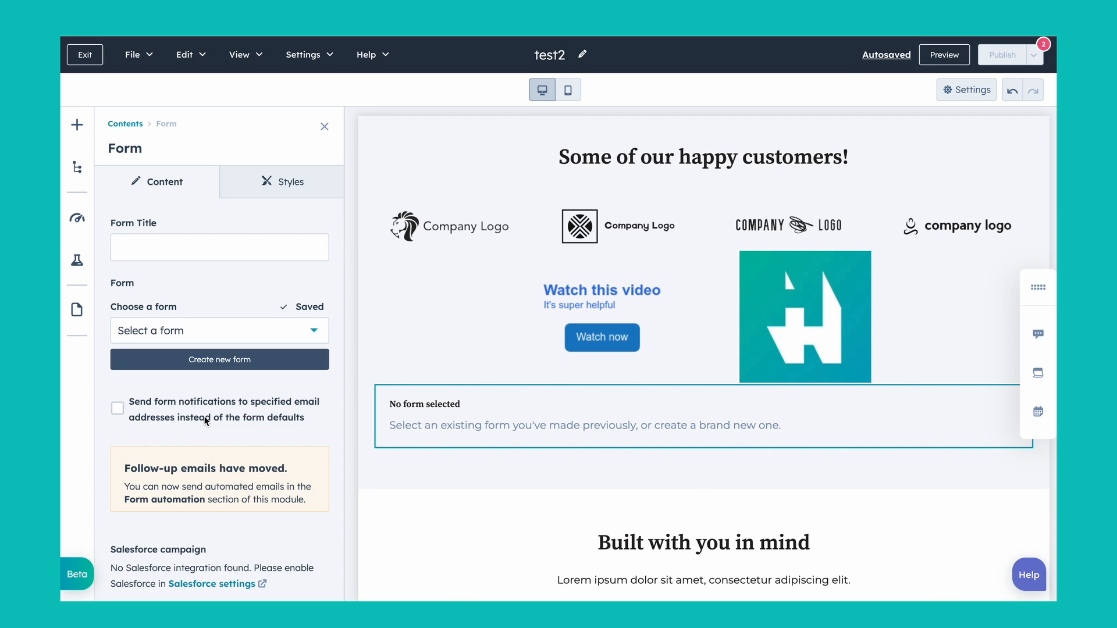
scroll(614, 353, down, 3)
scroll(615, 353, down, 1)
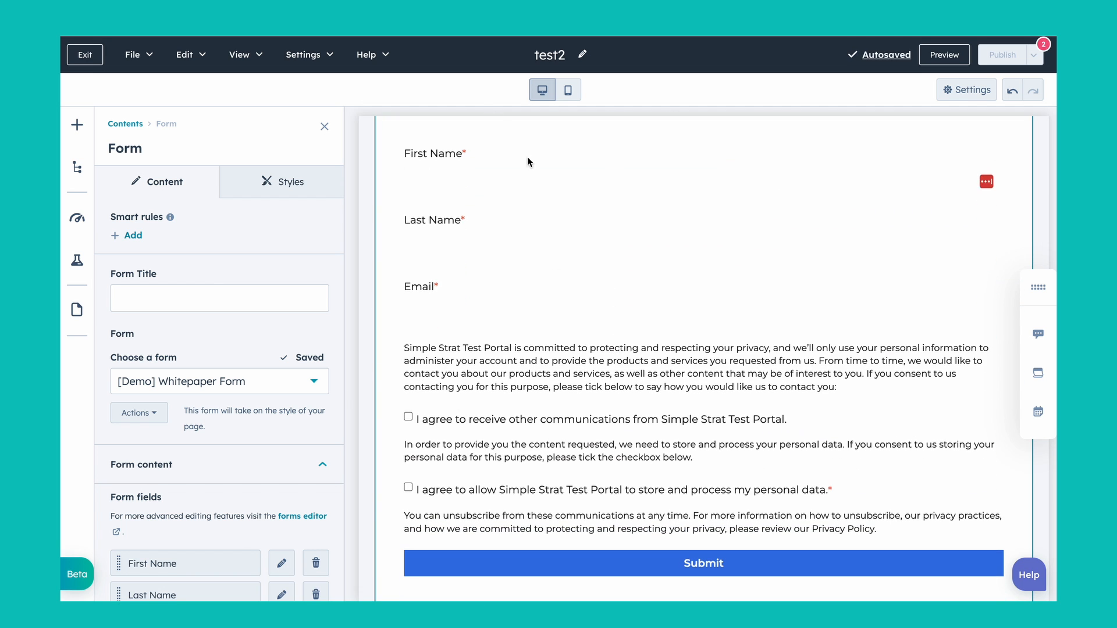
scroll(525, 407, up, 3)
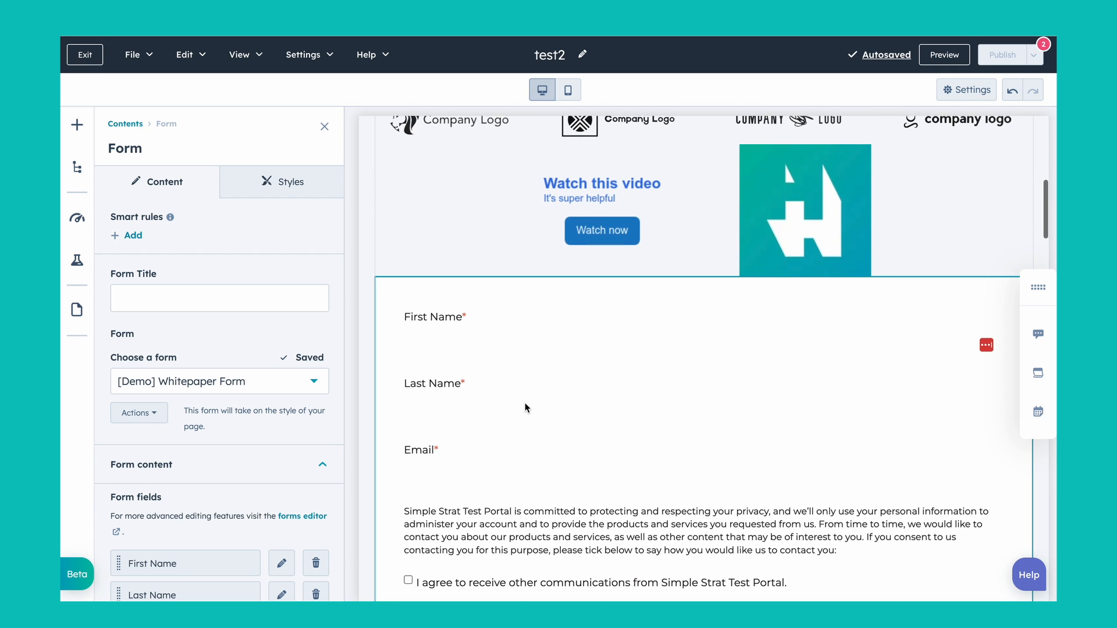
scroll(526, 408, down, 1)
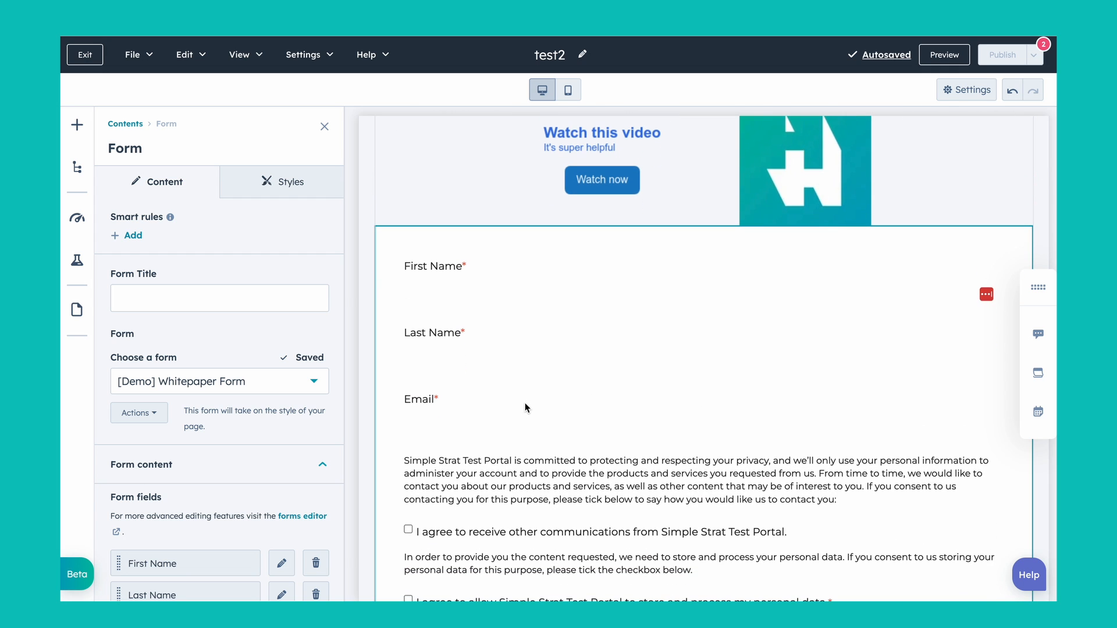
Step: Delete the Lorem ipsum placeholder sentence beneath the "See things in action" heading
scroll(525, 403, down, 2)
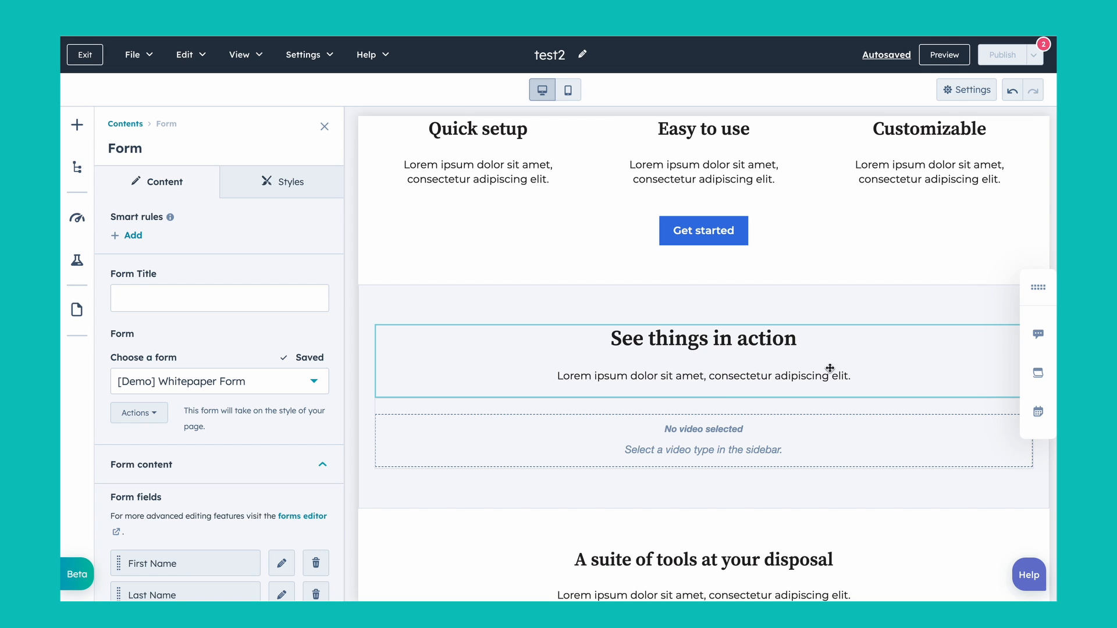
click(810, 375)
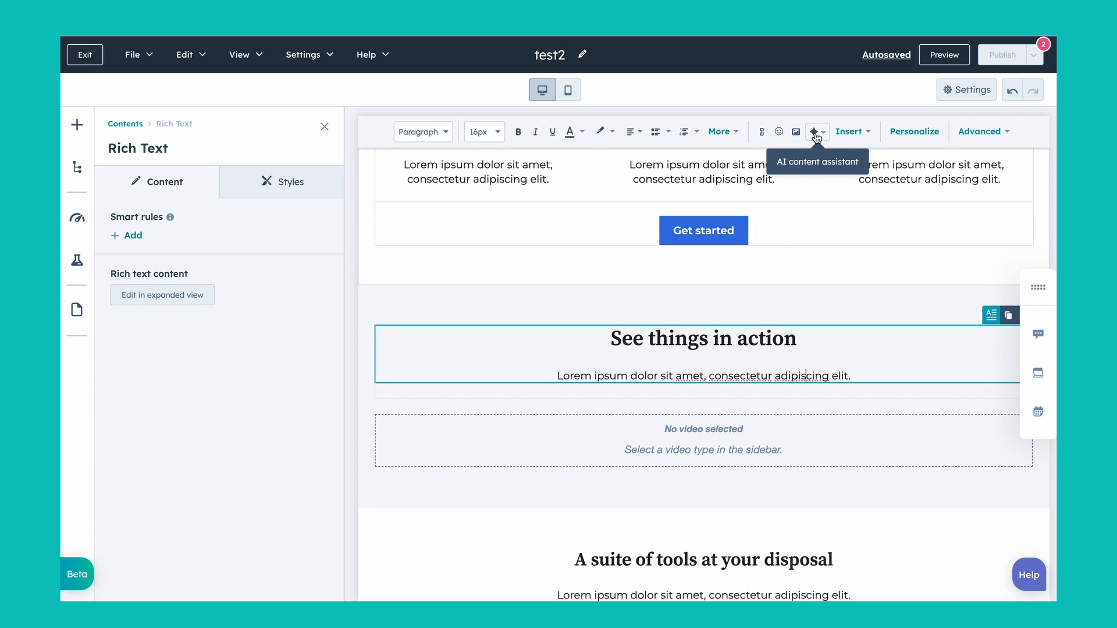
drag(854, 376, 565, 376)
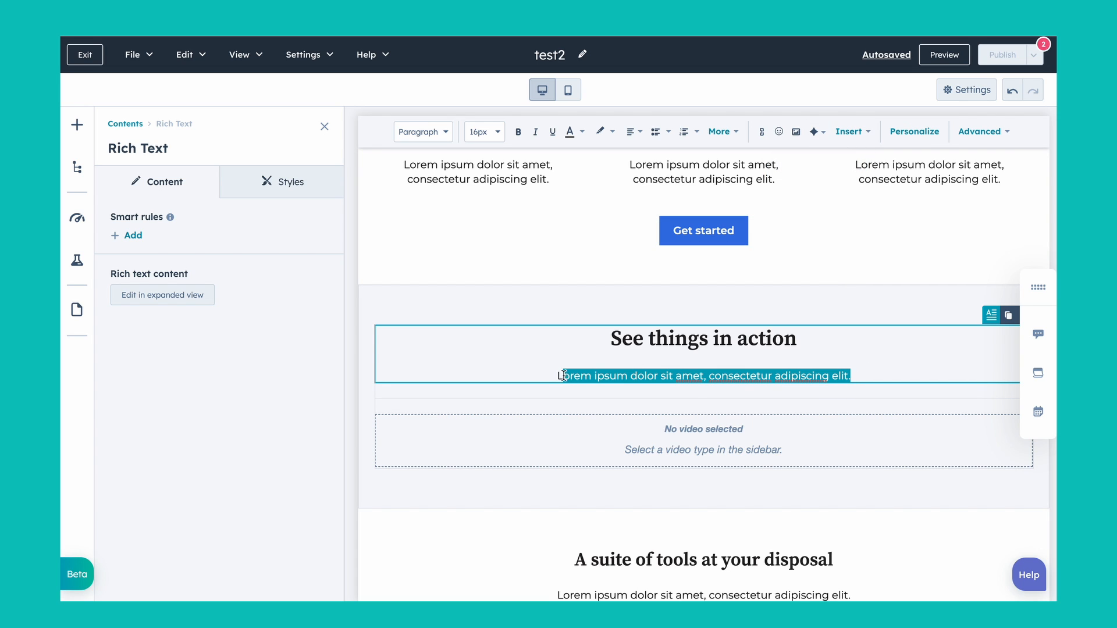
key(BackSpace)
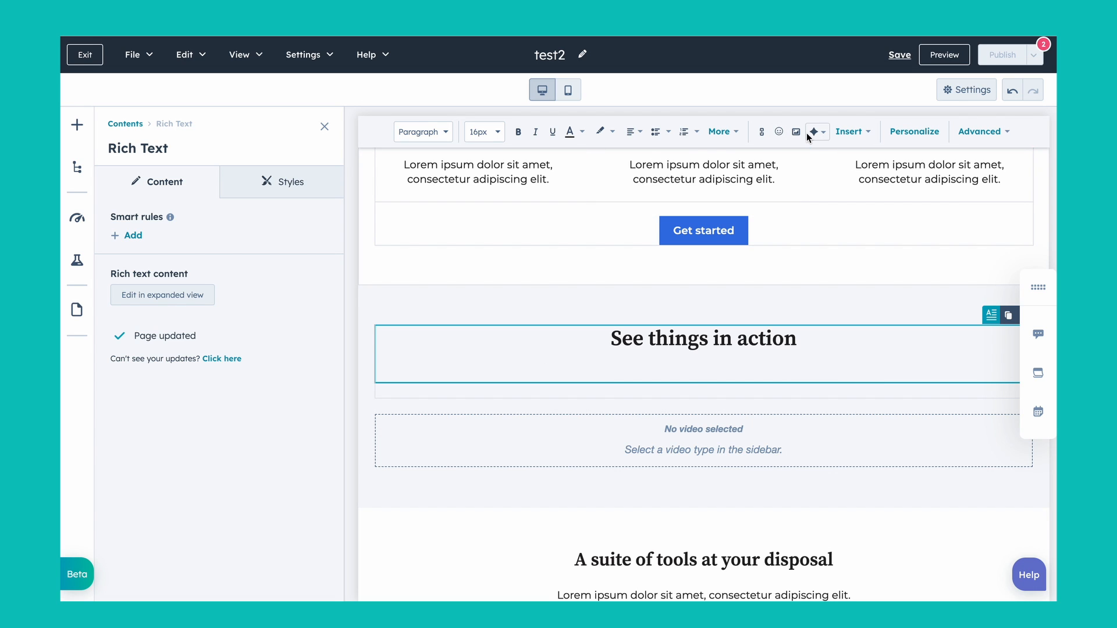
Step: Generate an AI paragraph from "paragraph about why it's great to build websites on hubspot cms" and insert it under "See things in action"
click(825, 134)
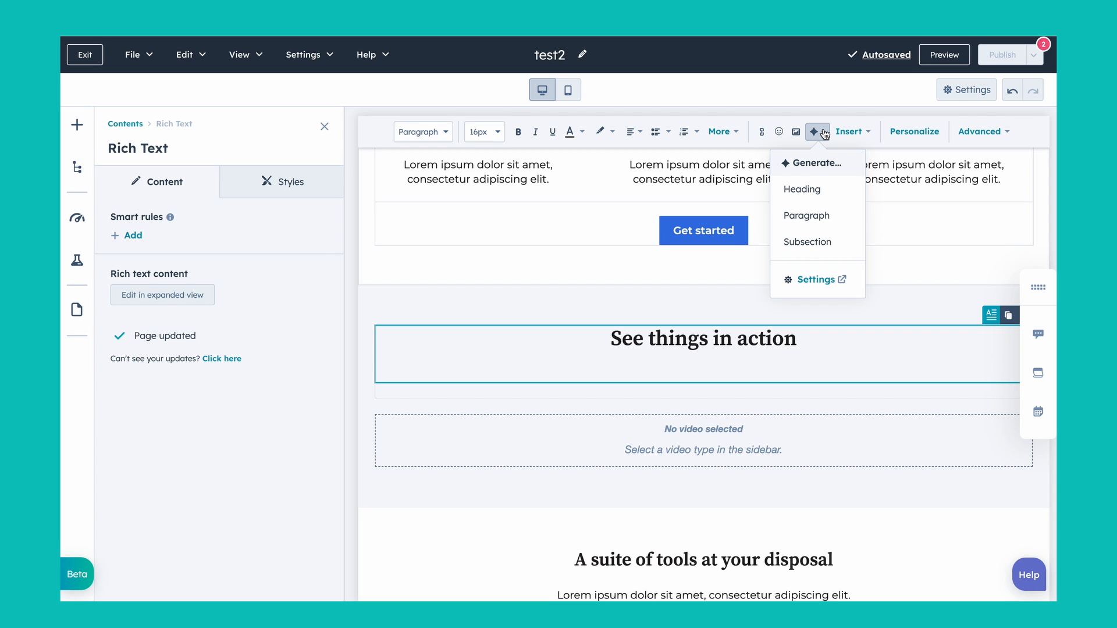
click(812, 217)
click(779, 446)
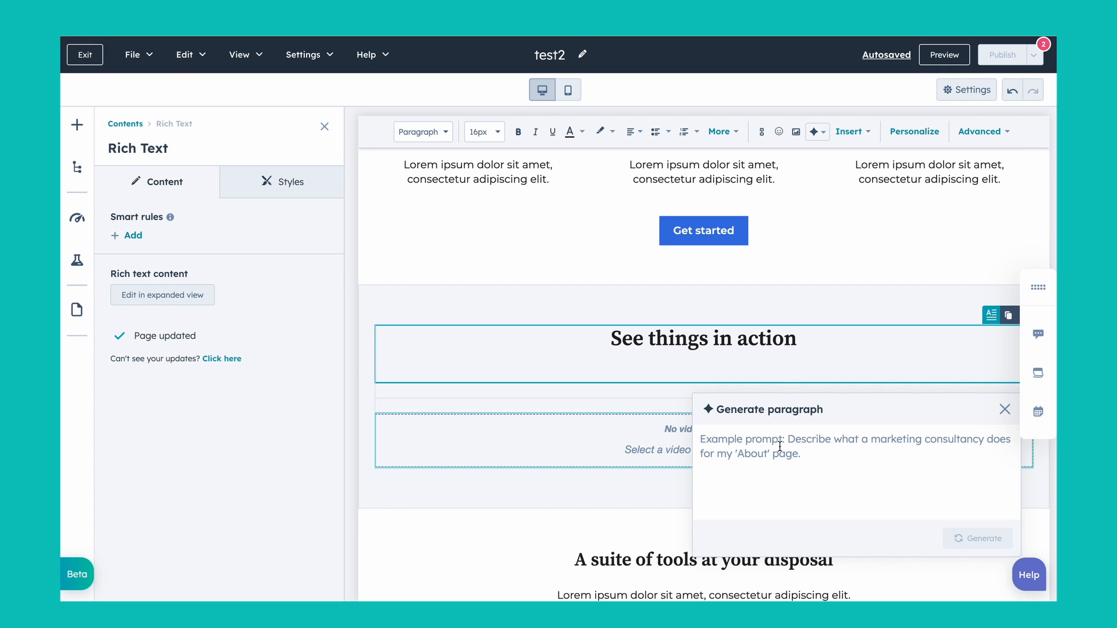
text(par)
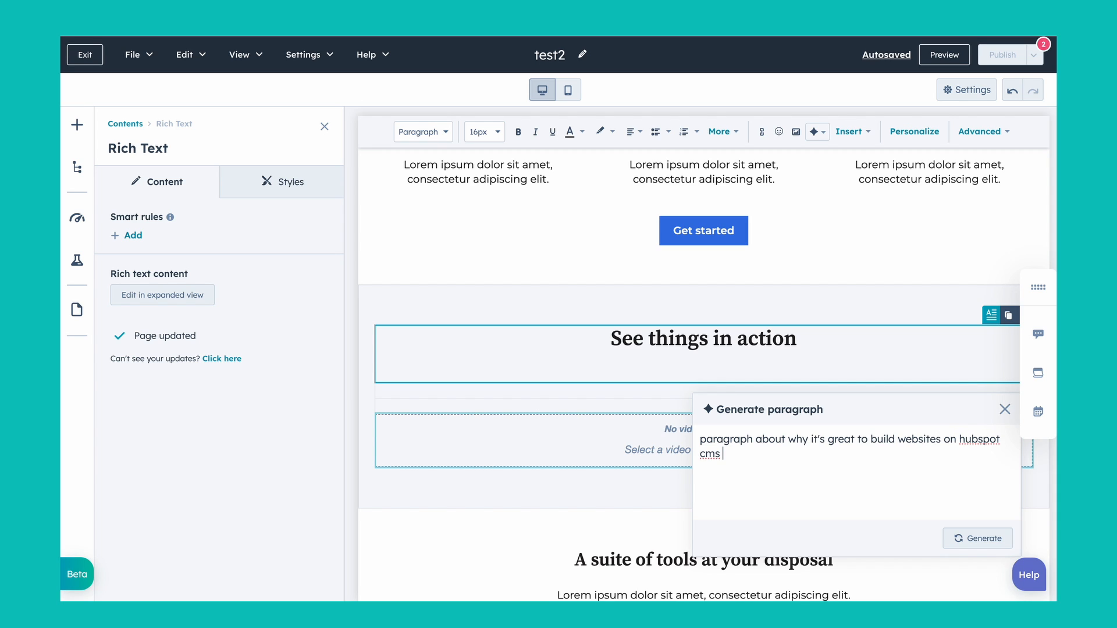
click(982, 540)
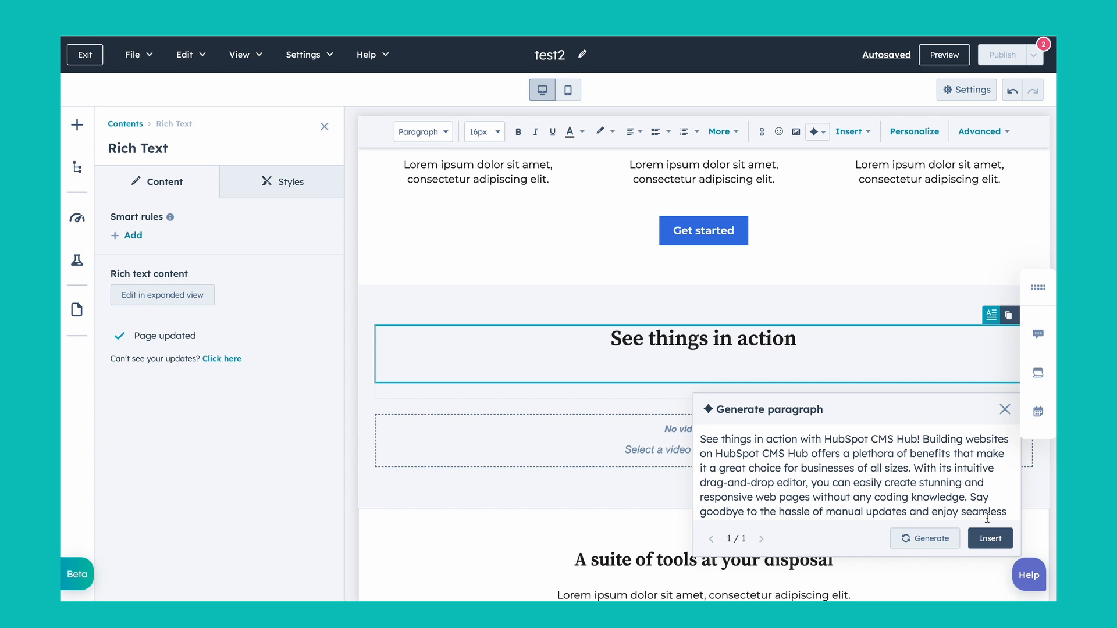
click(990, 539)
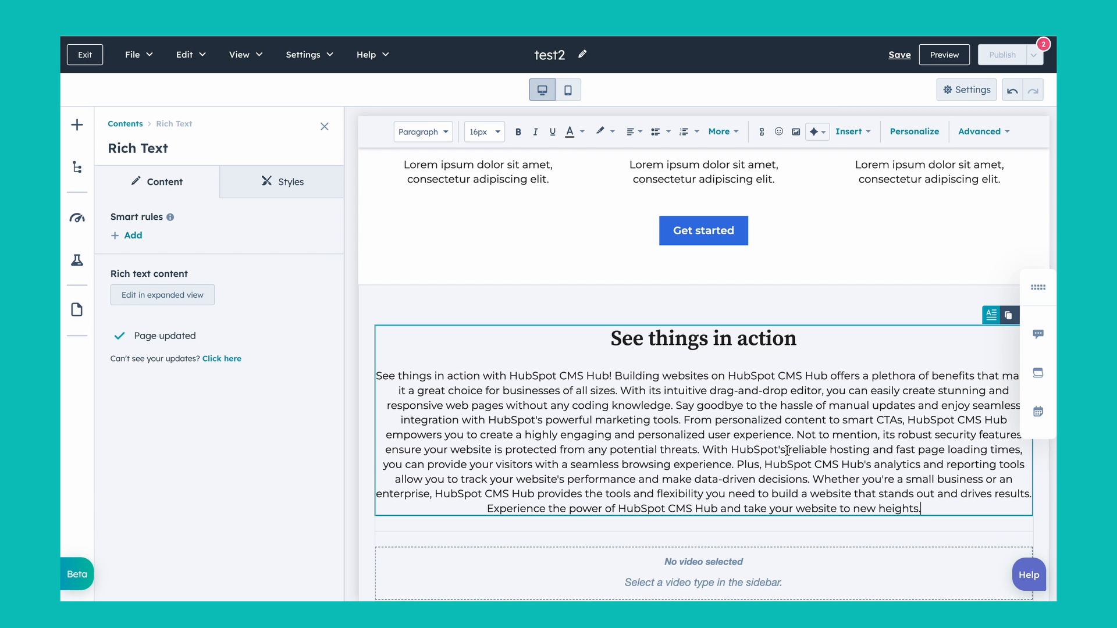
Step: Shorten the whole paragraph under "See things in action" with the AI content assistant and insert the shortened version
drag(928, 508, 374, 379)
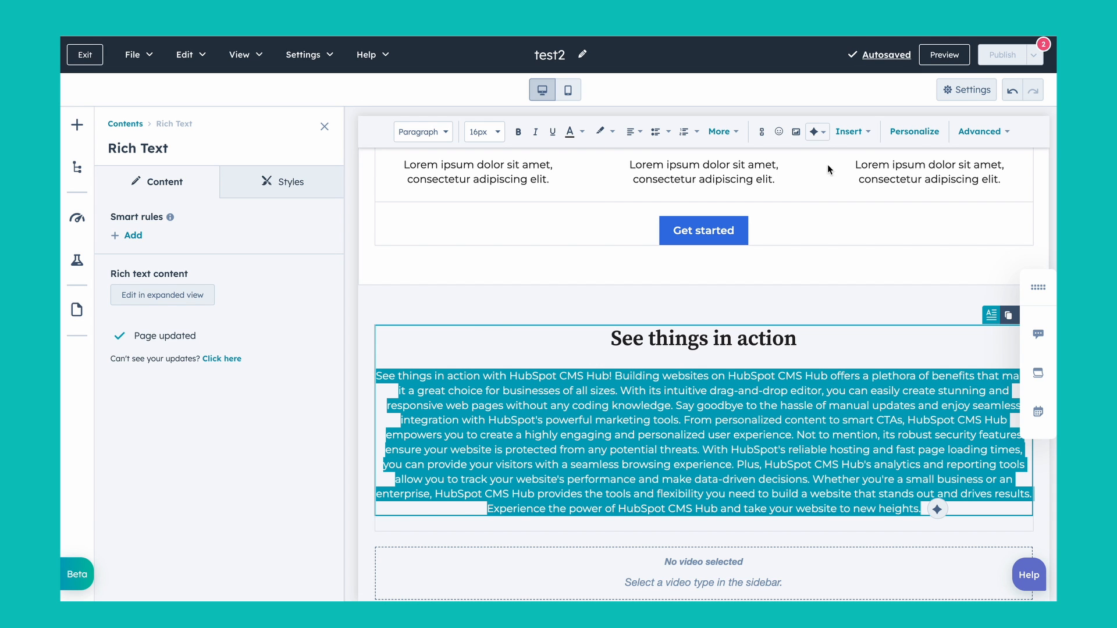
click(818, 132)
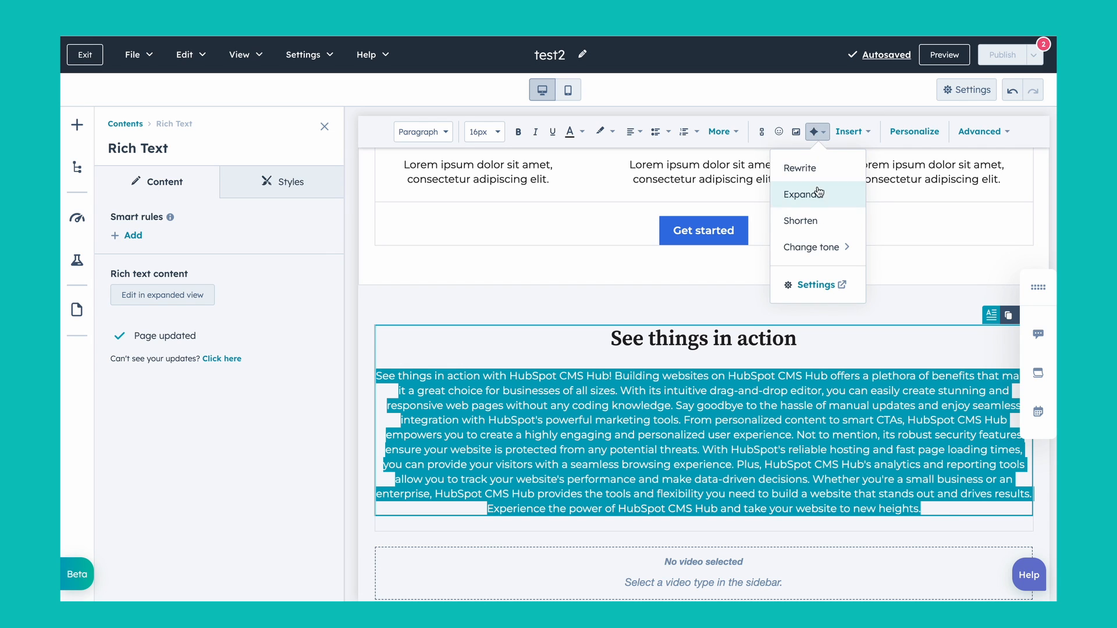
click(812, 221)
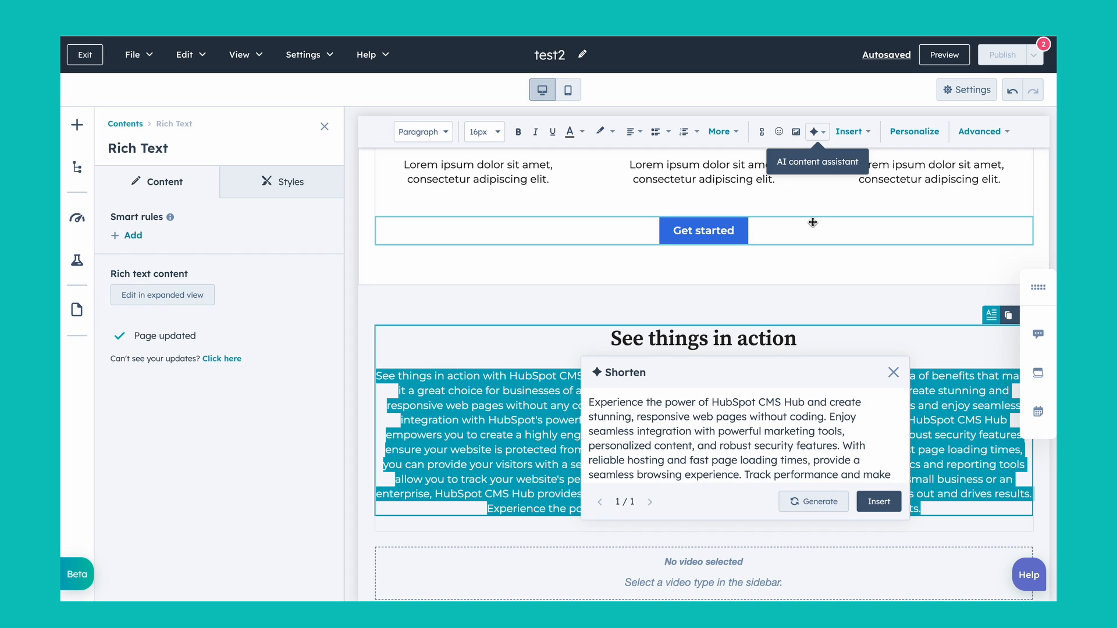
click(878, 501)
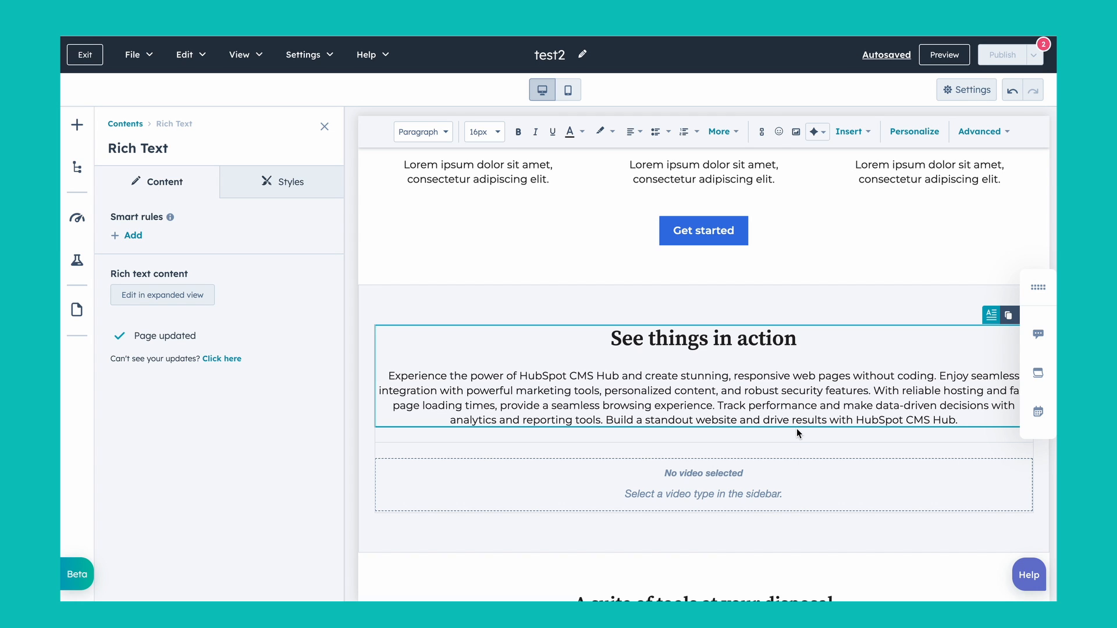
Step: Remove the word "you" from the "Built with you in mind" heading
scroll(746, 401, down, 4)
scroll(746, 402, up, 2)
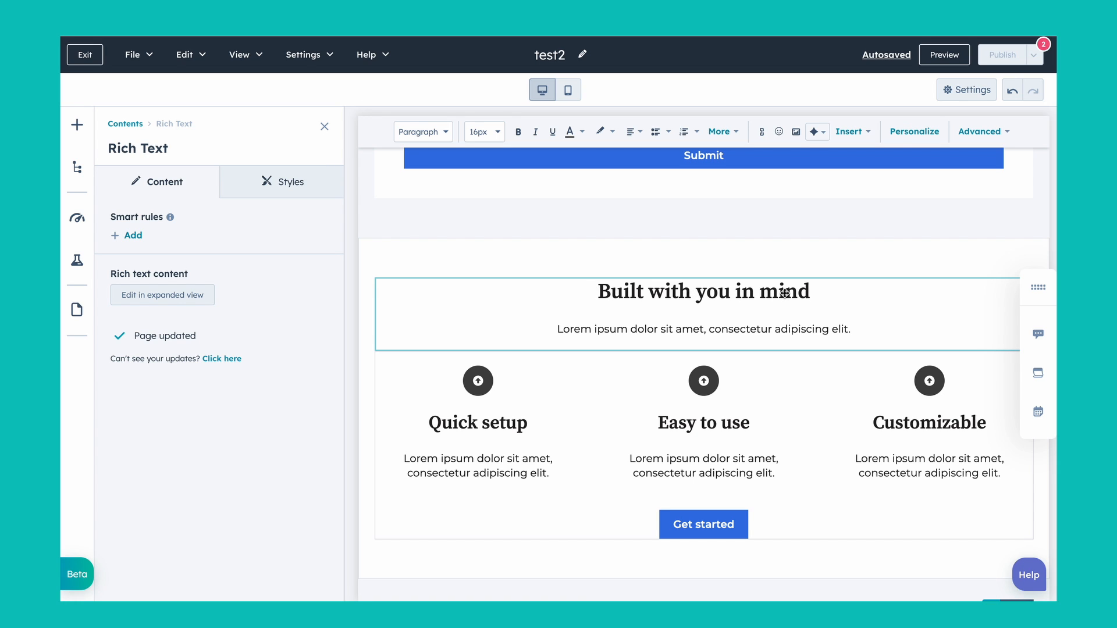
click(718, 295)
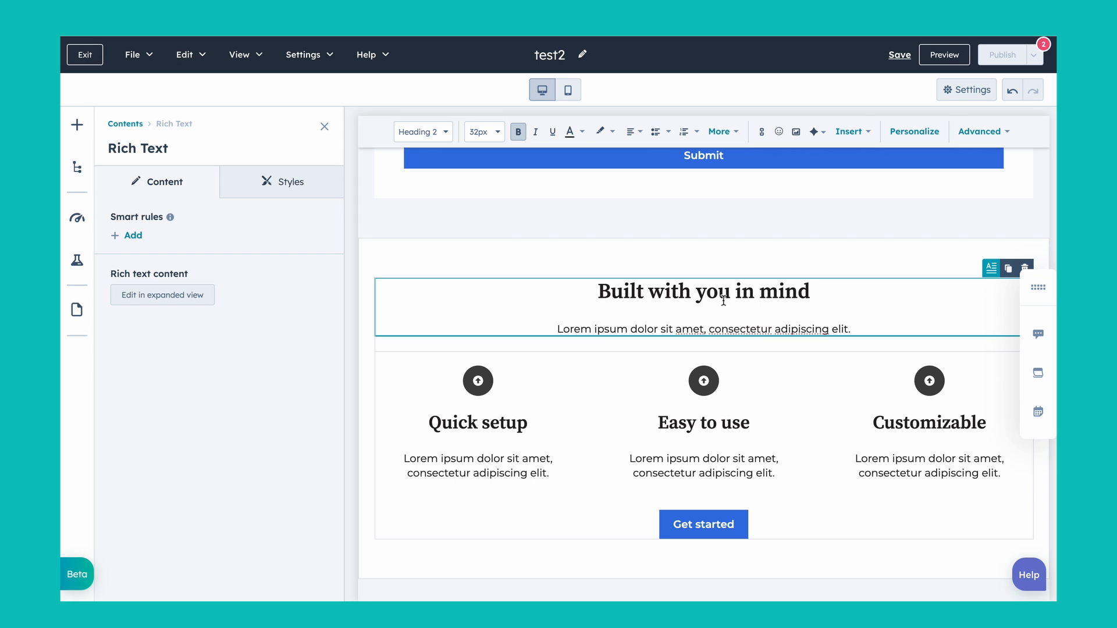
double_click(723, 300)
key(BackSpace)
Step: Insert the Contact "First name" personalization token with the default value "you" after "Built with" in the heading
click(851, 133)
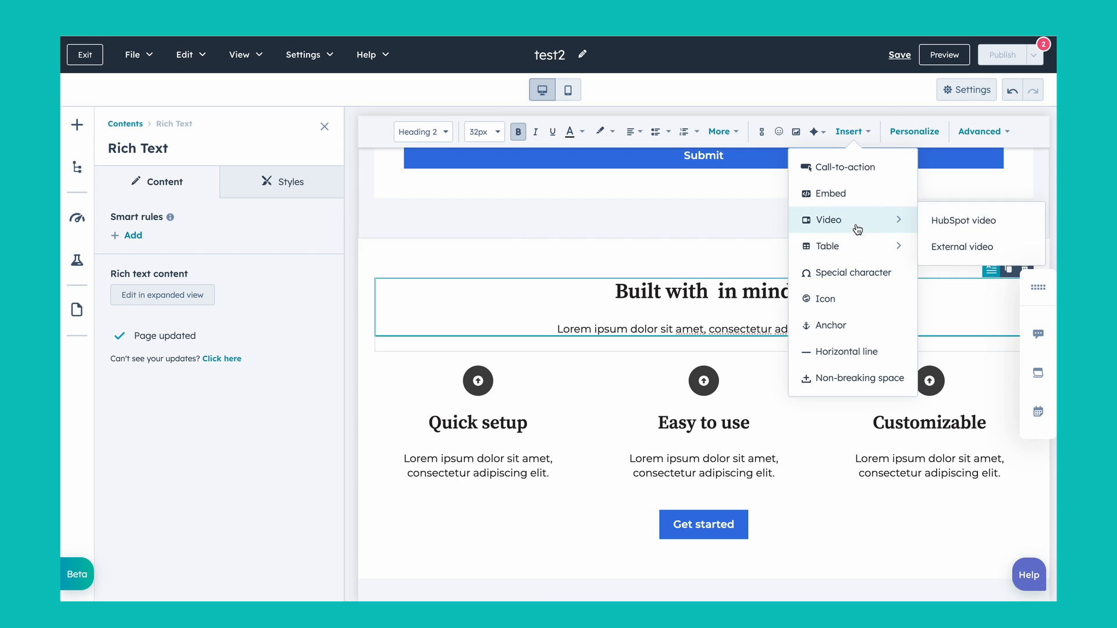
click(916, 133)
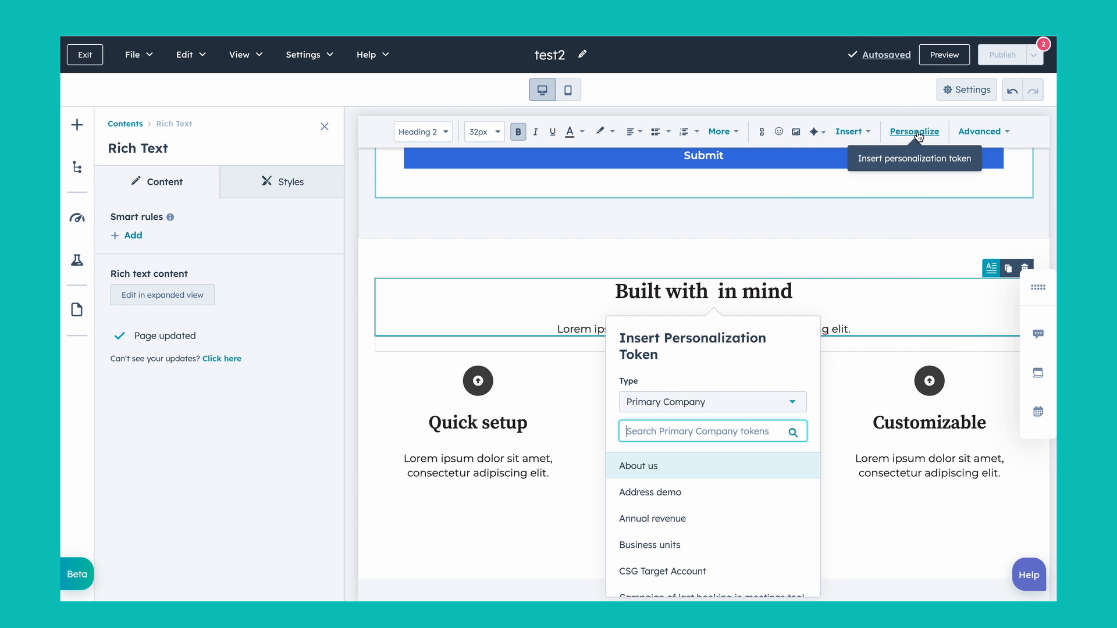
click(704, 414)
click(683, 487)
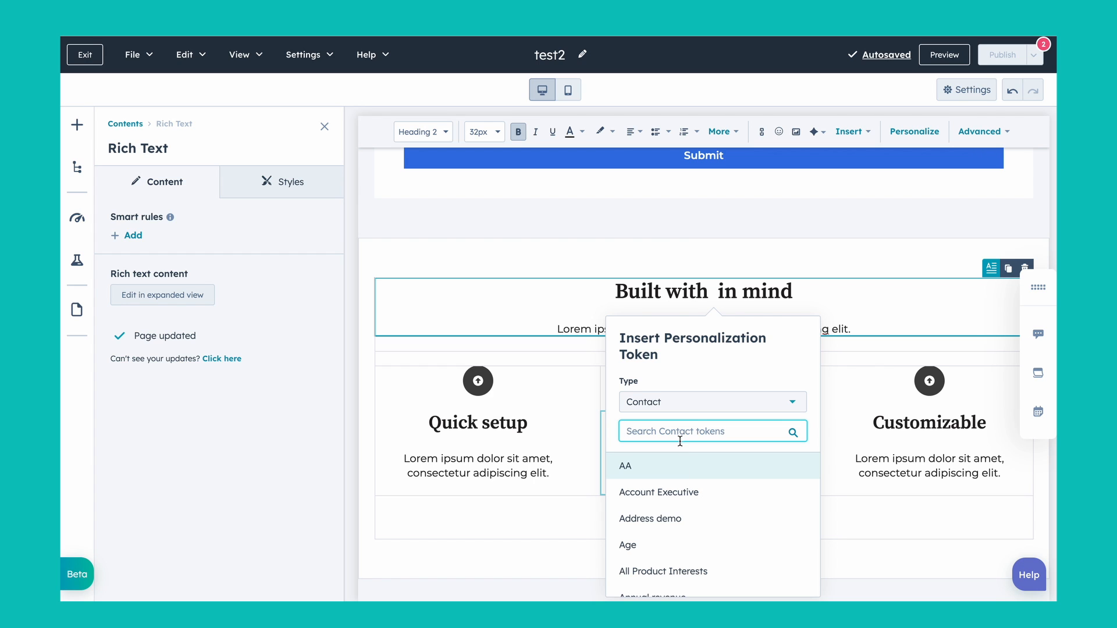
text(first nam)
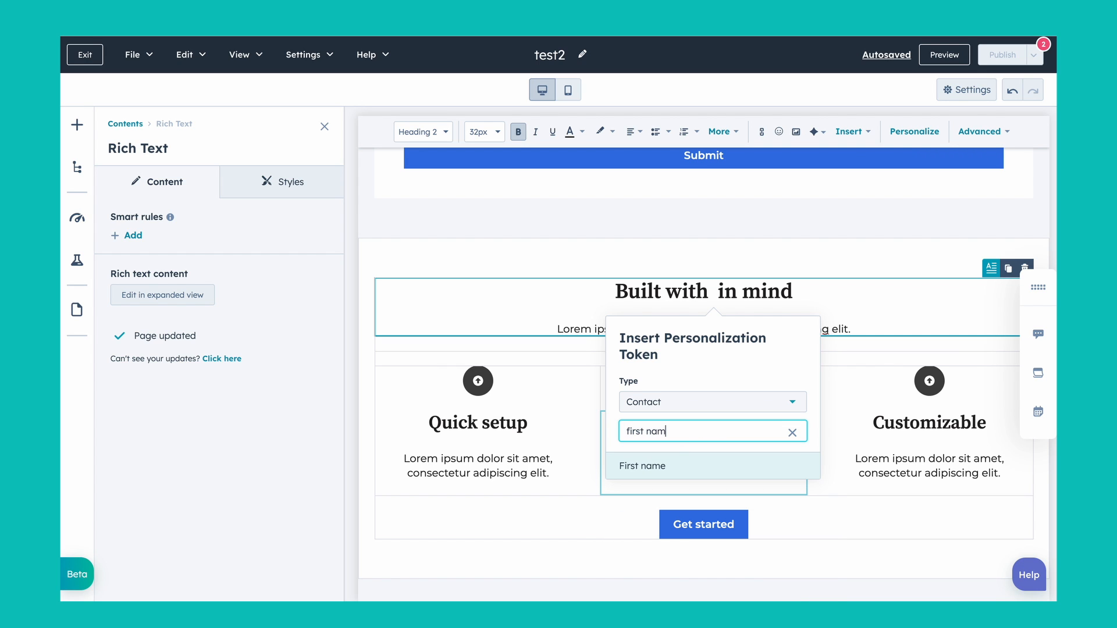
click(652, 466)
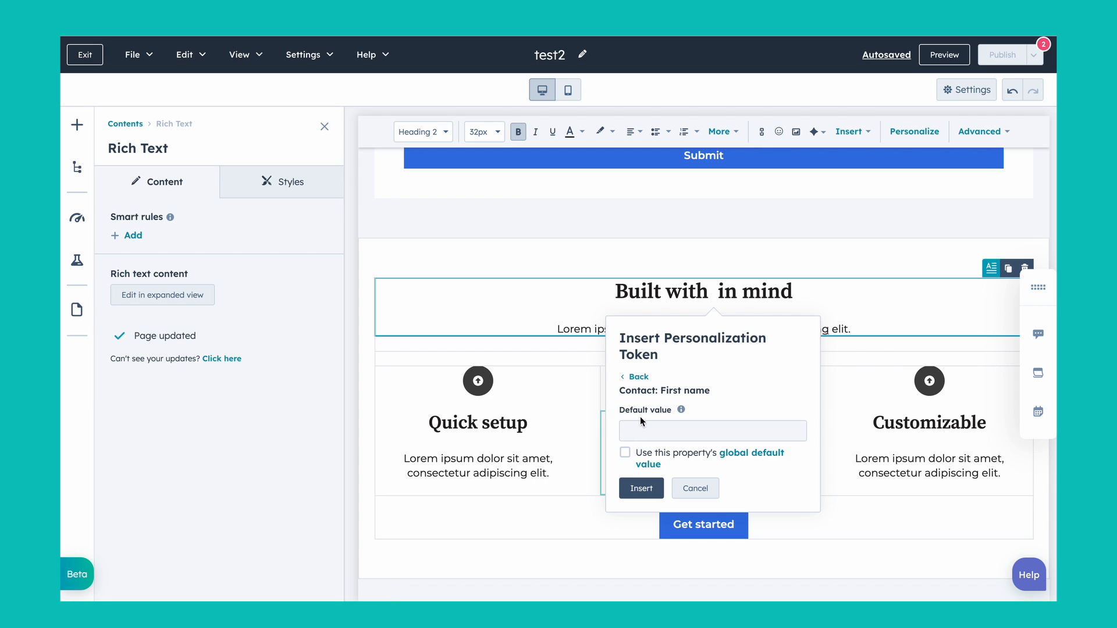
click(659, 431)
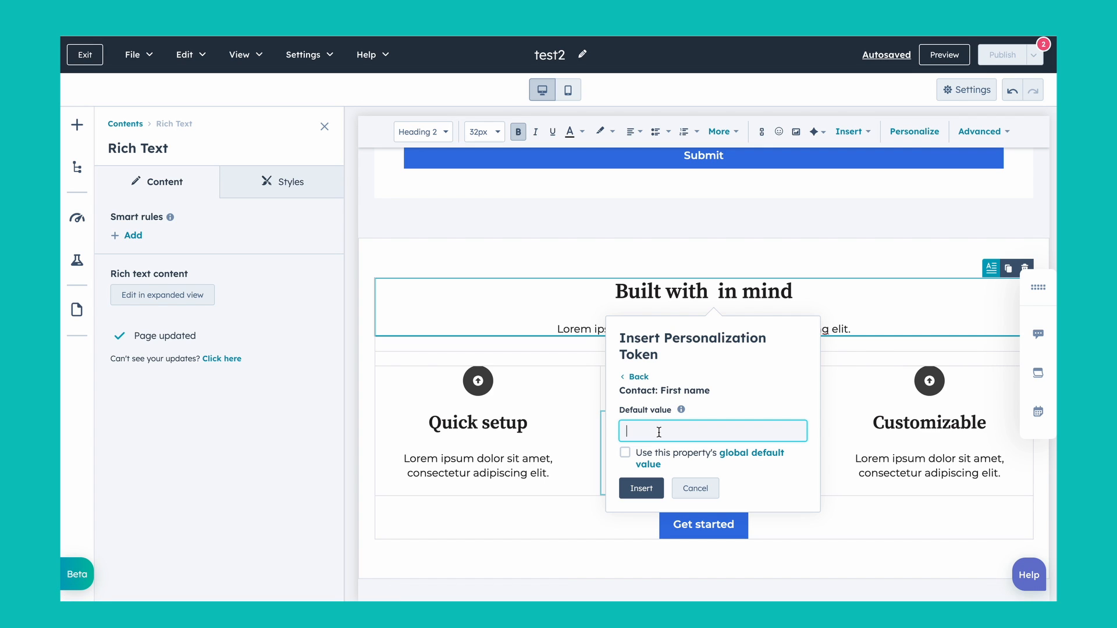
text(you)
click(641, 489)
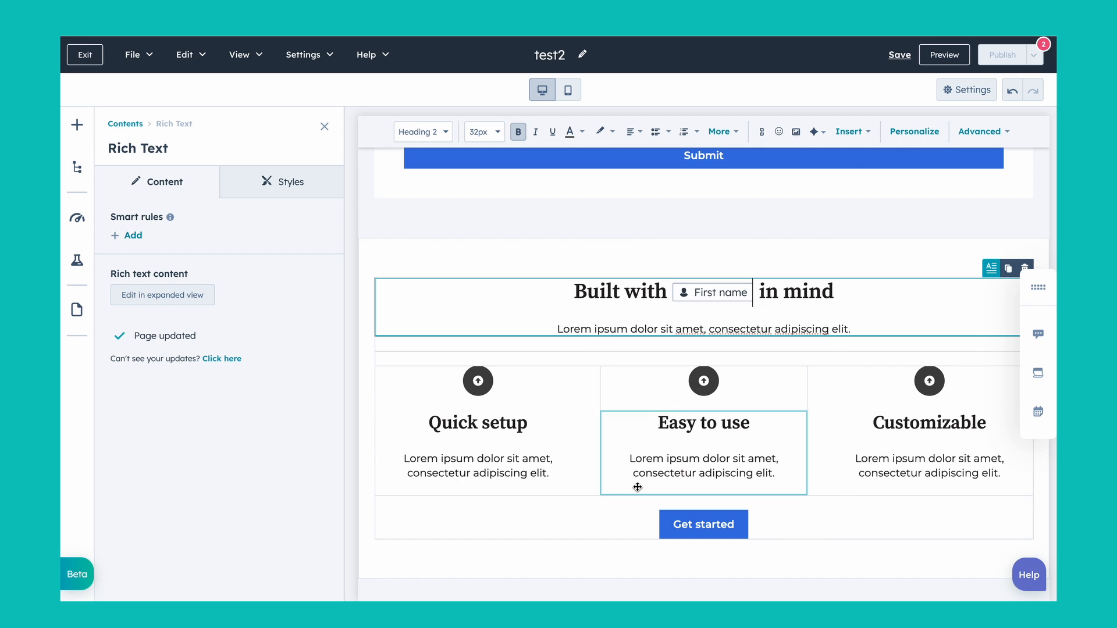
click(532, 252)
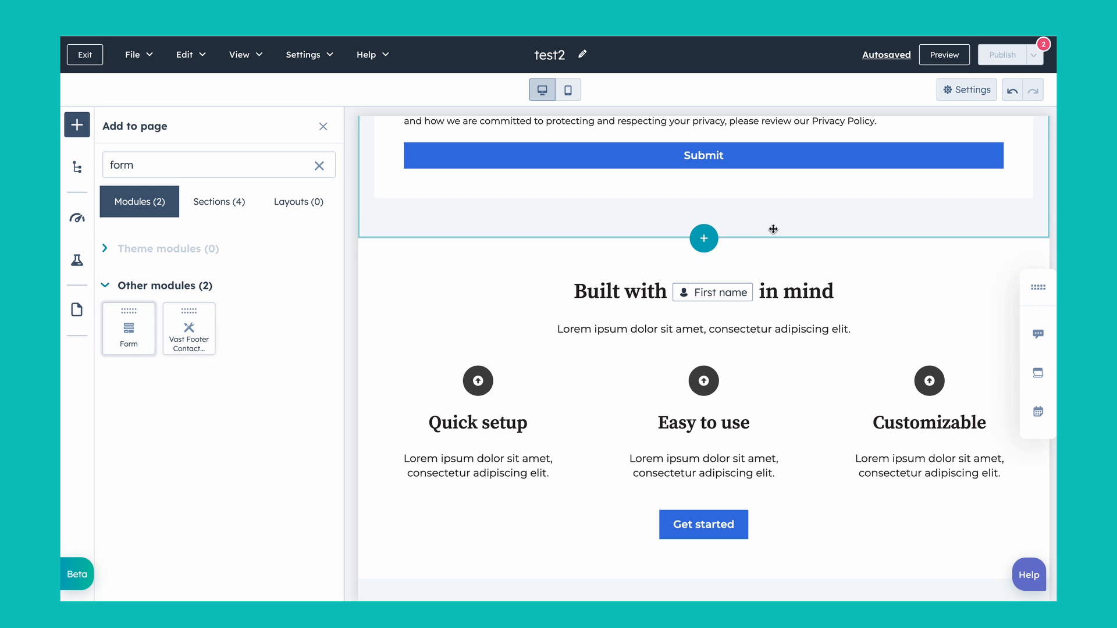
Step: Preview the page in tablet and mobile sizes, and return the preview to desktop size
scroll(637, 314, up, 5)
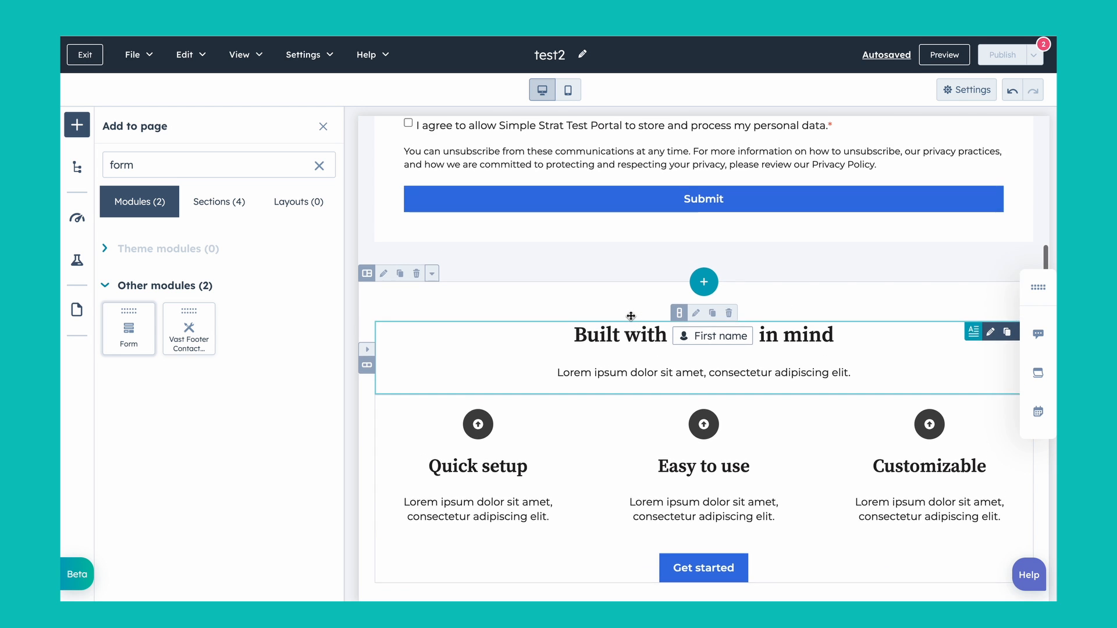
scroll(630, 316, down, 3)
scroll(631, 316, down, 2)
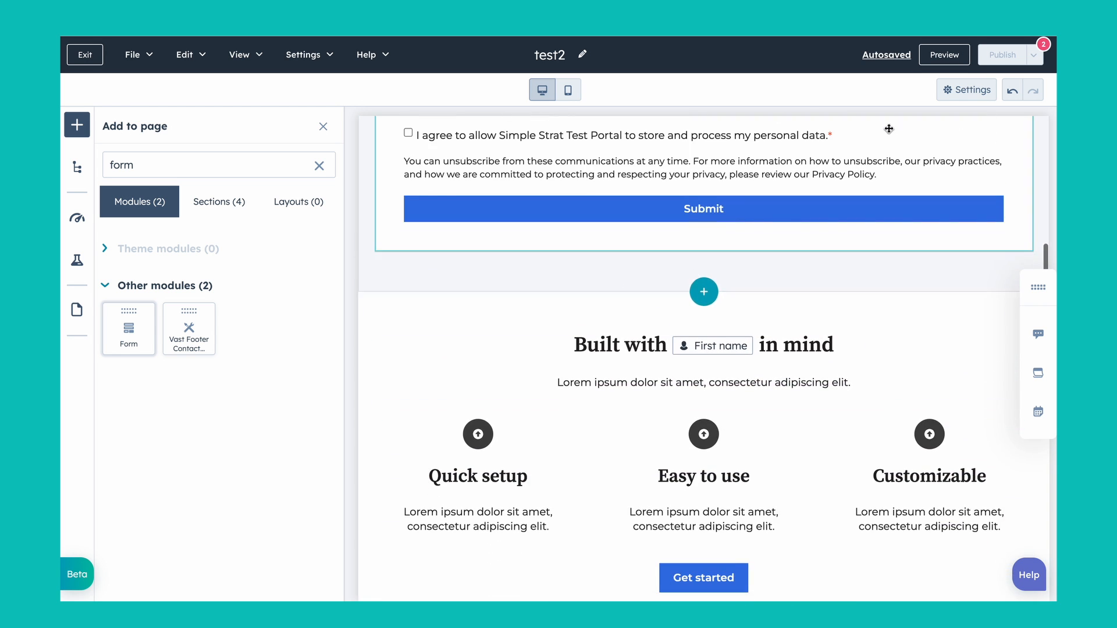
click(943, 54)
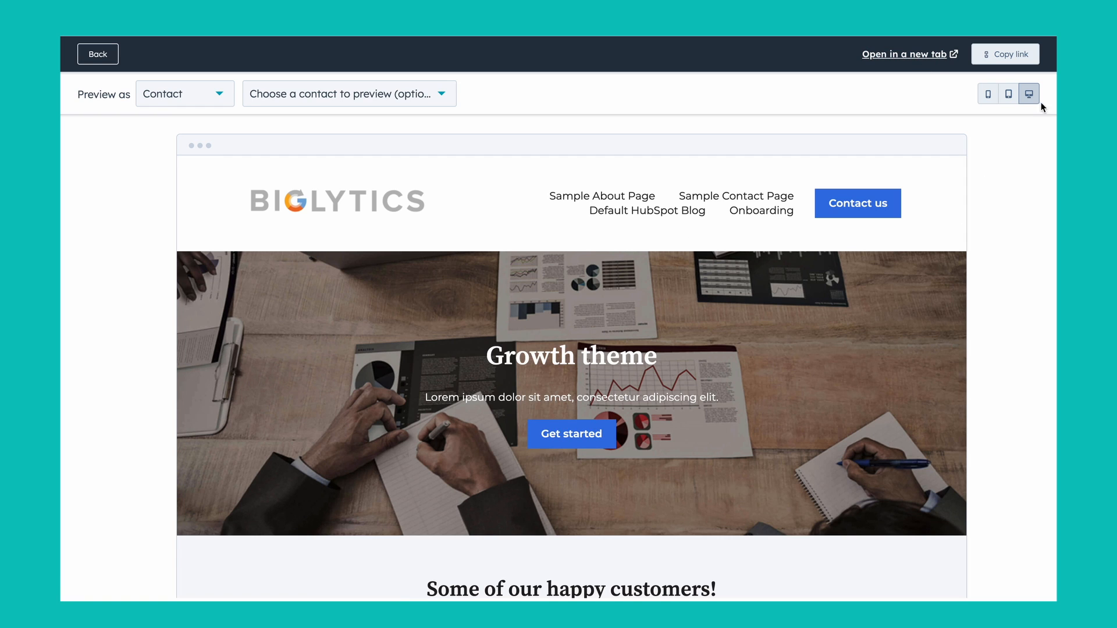
click(1008, 99)
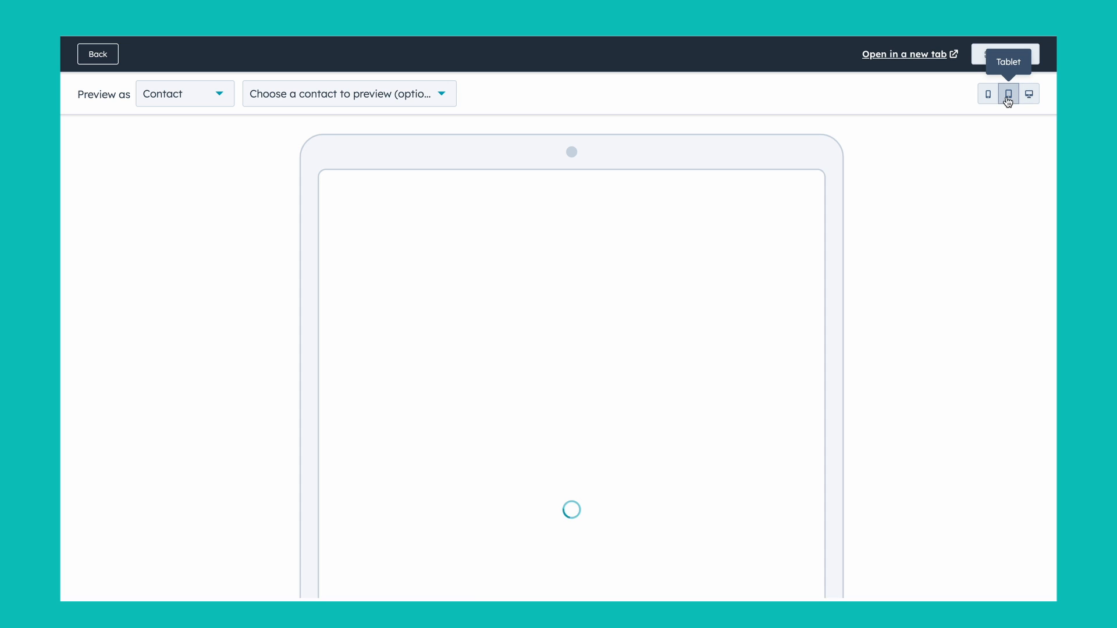
click(988, 95)
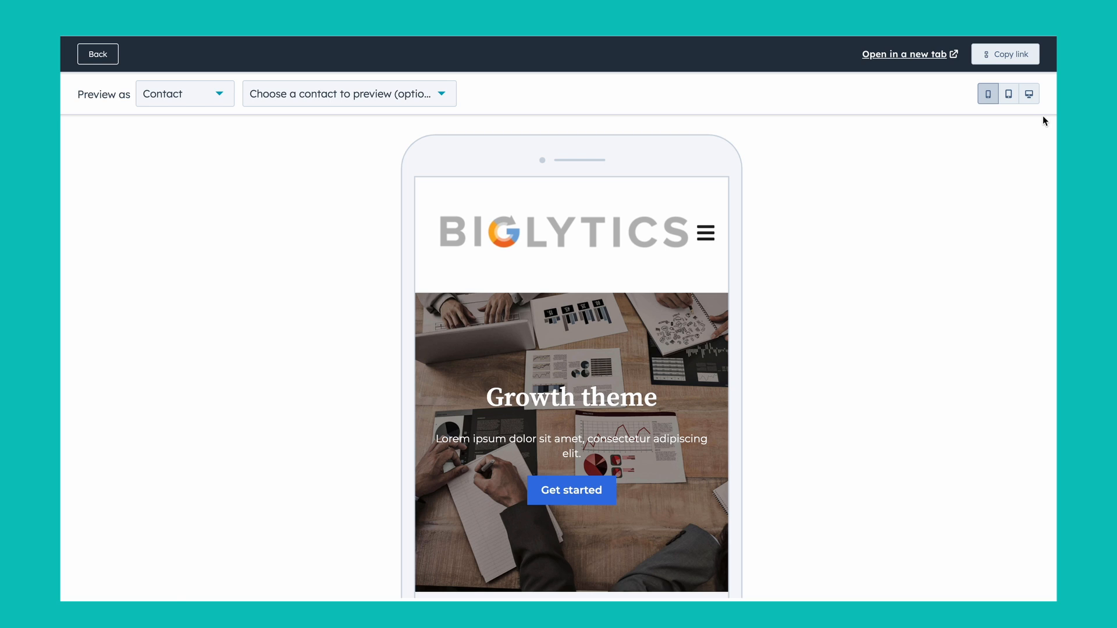
click(1030, 95)
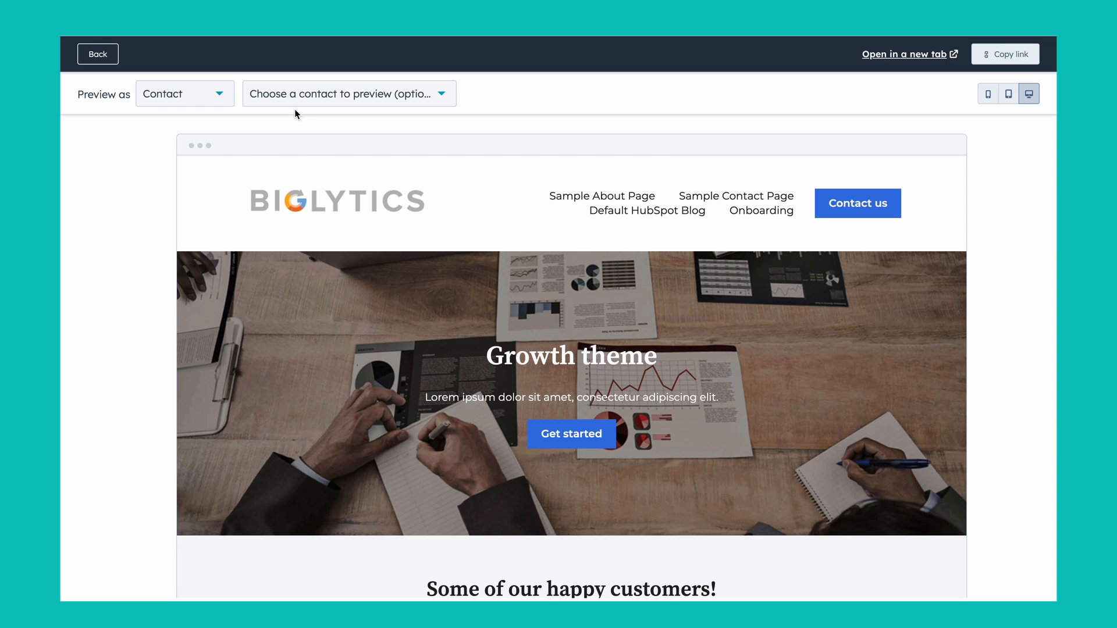
Step: Check the "Built with" heading in the preview with its default value and as a test contact, and return to the editor
scroll(389, 319, down, 15)
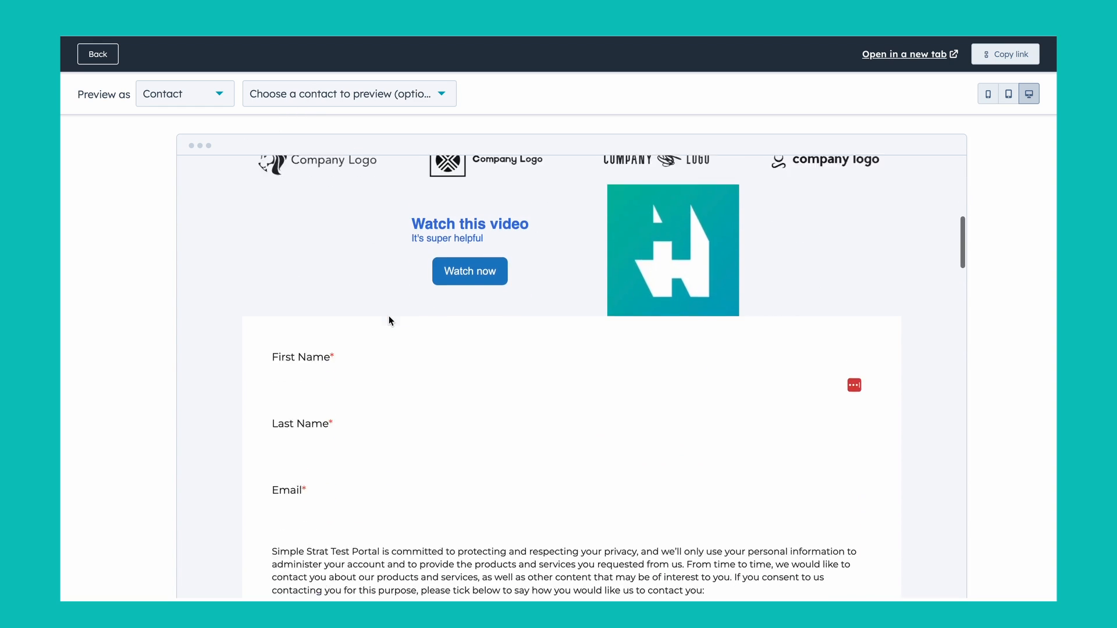
scroll(327, 312, down, 2)
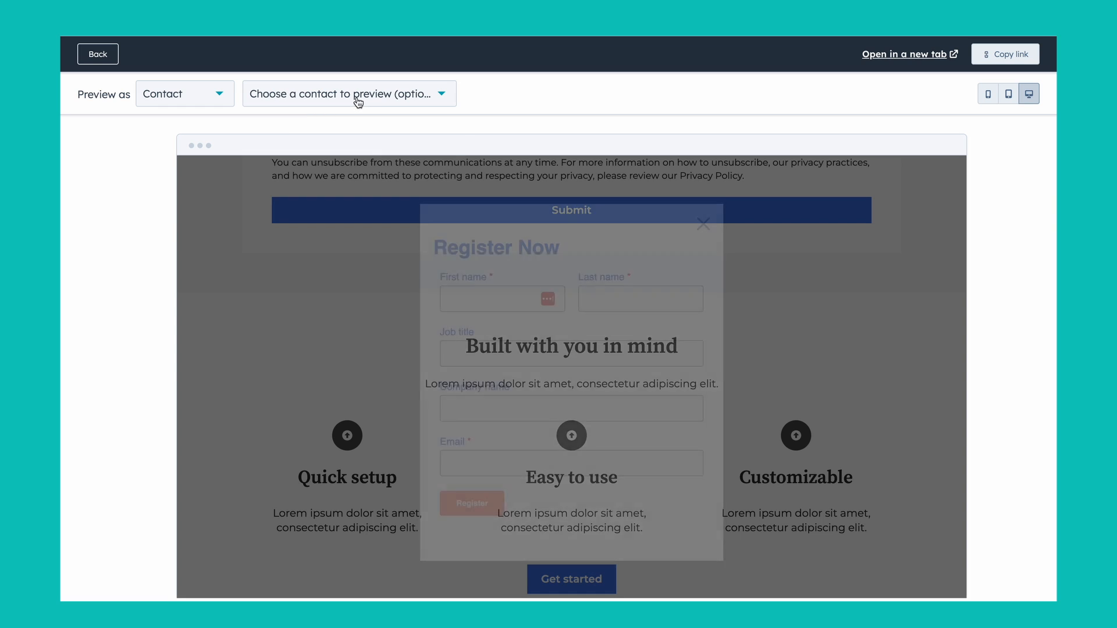
click(356, 97)
click(316, 391)
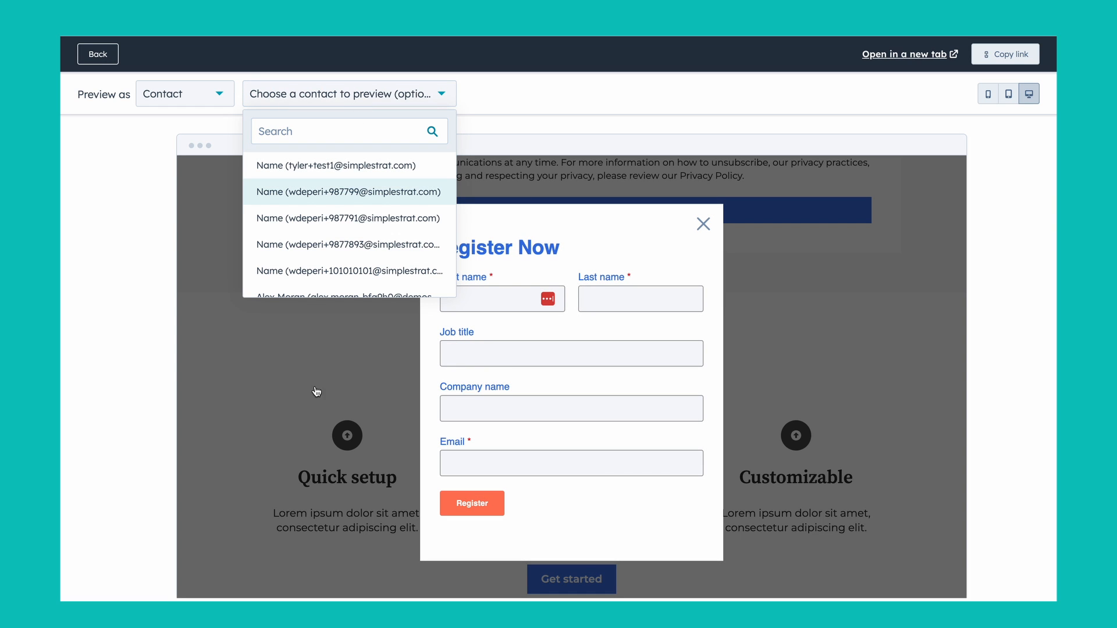
click(701, 225)
click(330, 132)
text(tyler)
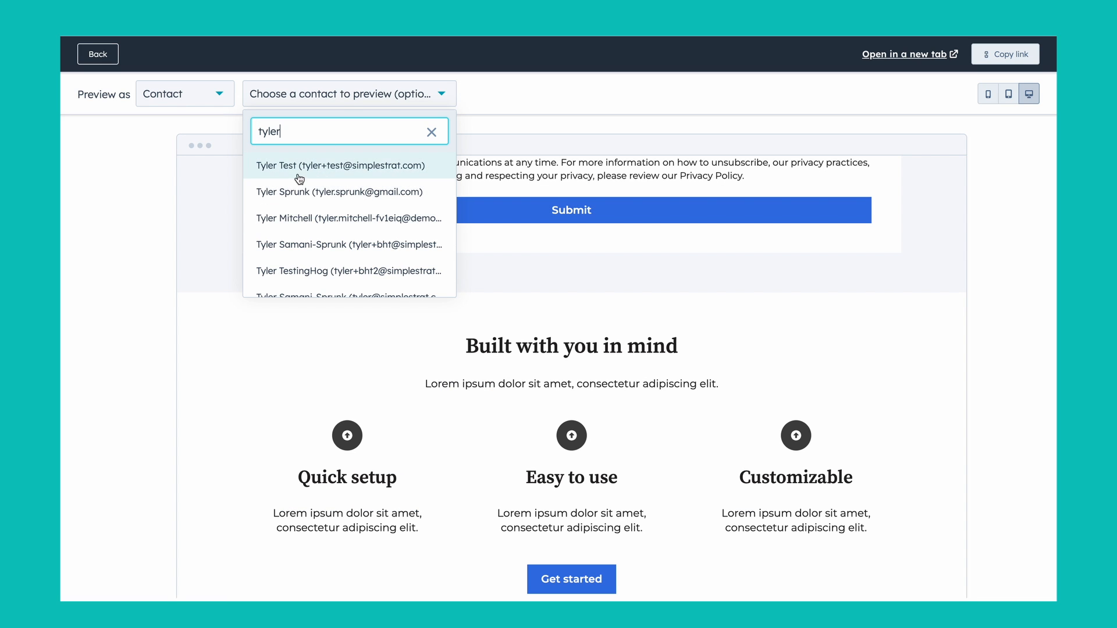
click(296, 169)
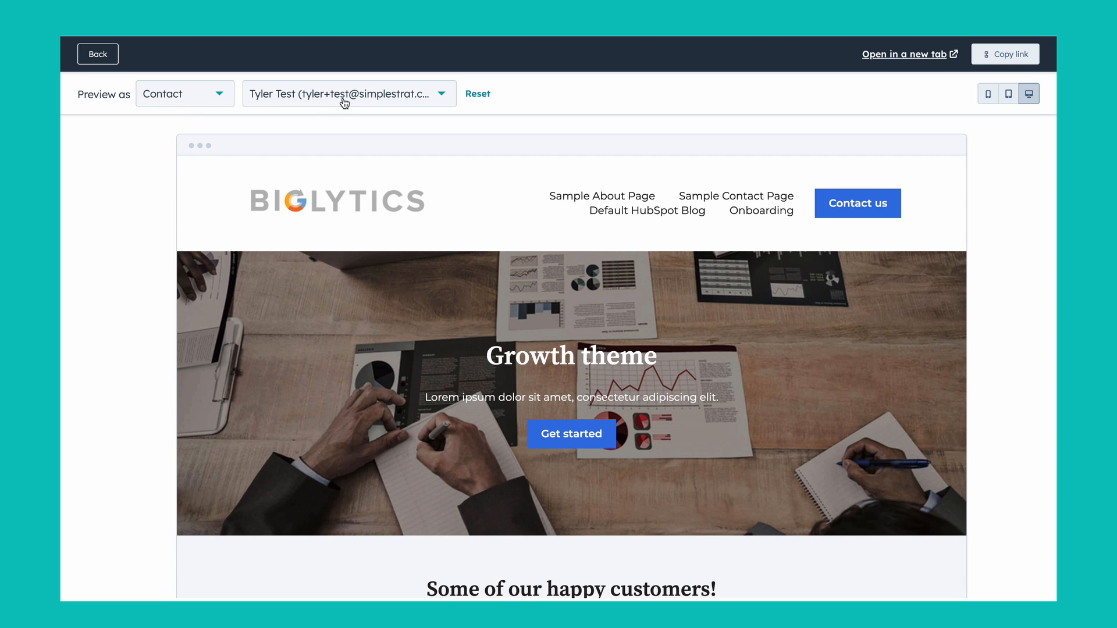
scroll(235, 322, down, 15)
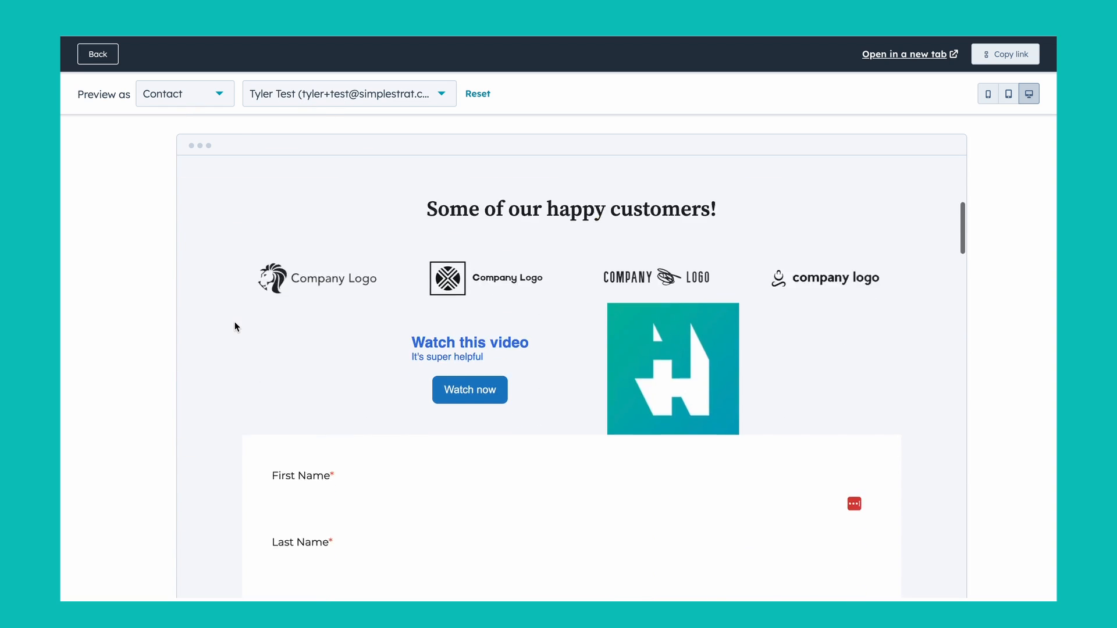
scroll(236, 322, down, 2)
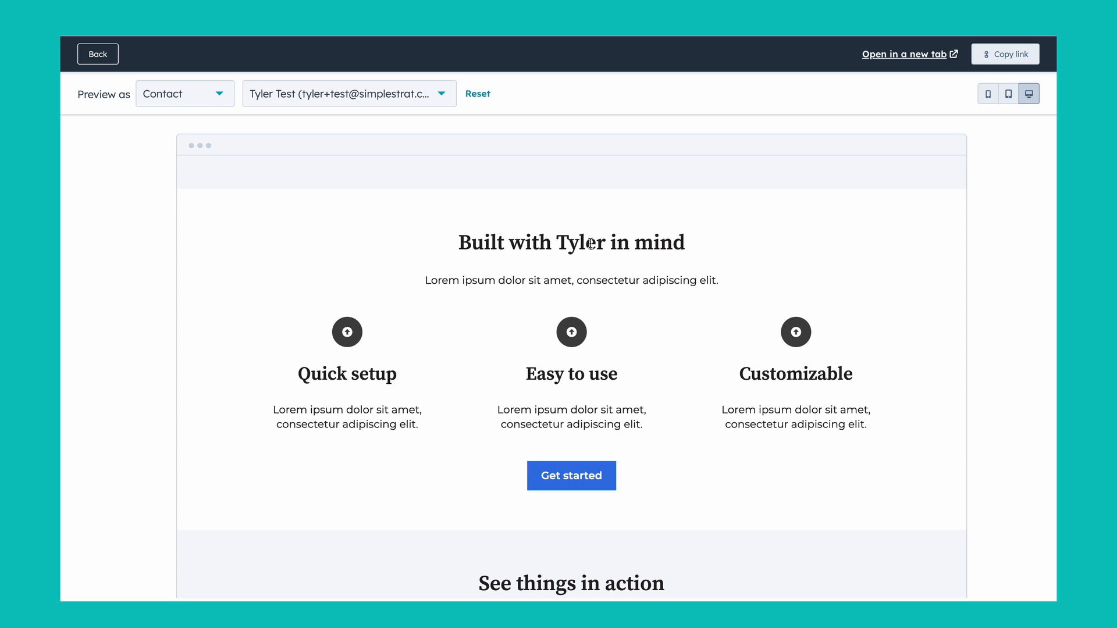
click(99, 54)
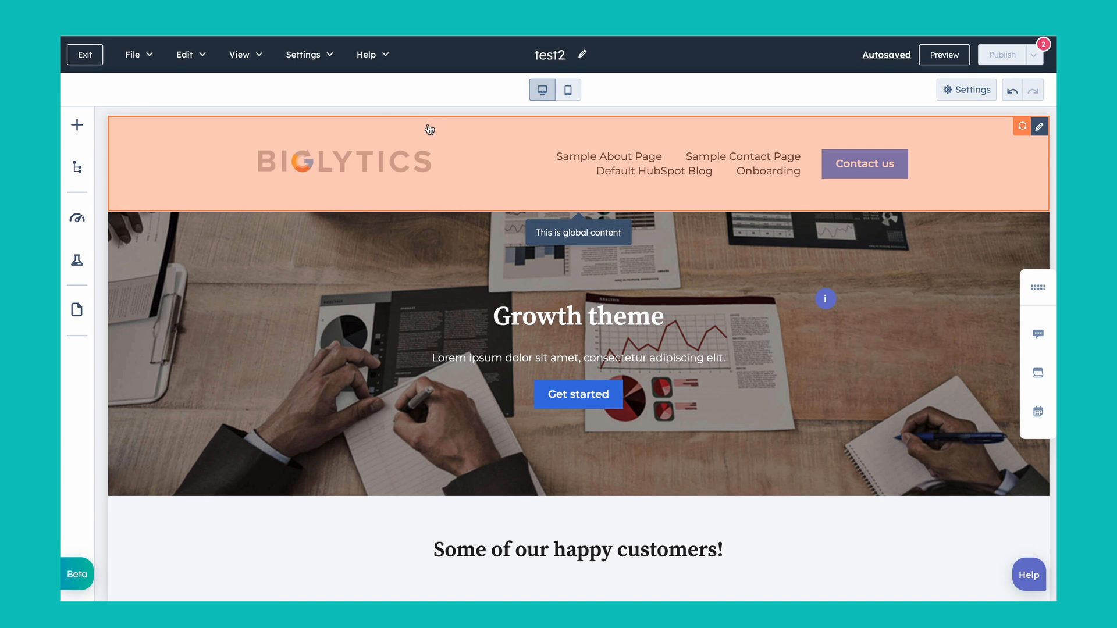
Step: Review the page's general settings, including page title, URL, meta description, campaign, featured image and template, and close them
scroll(269, 415, down, 3)
scroll(269, 414, up, 3)
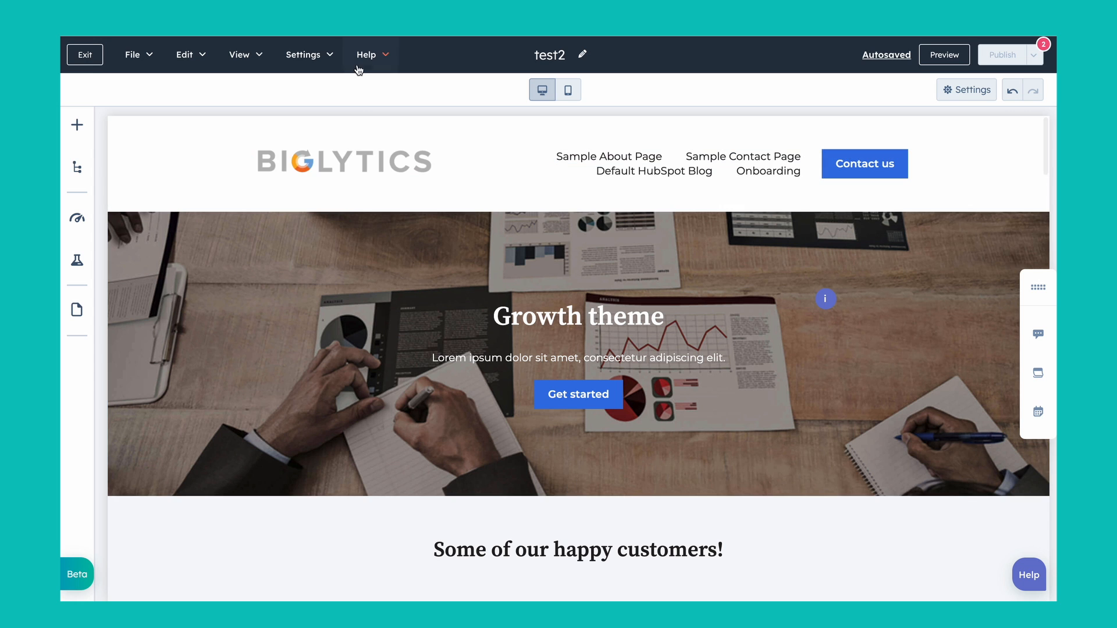
click(319, 56)
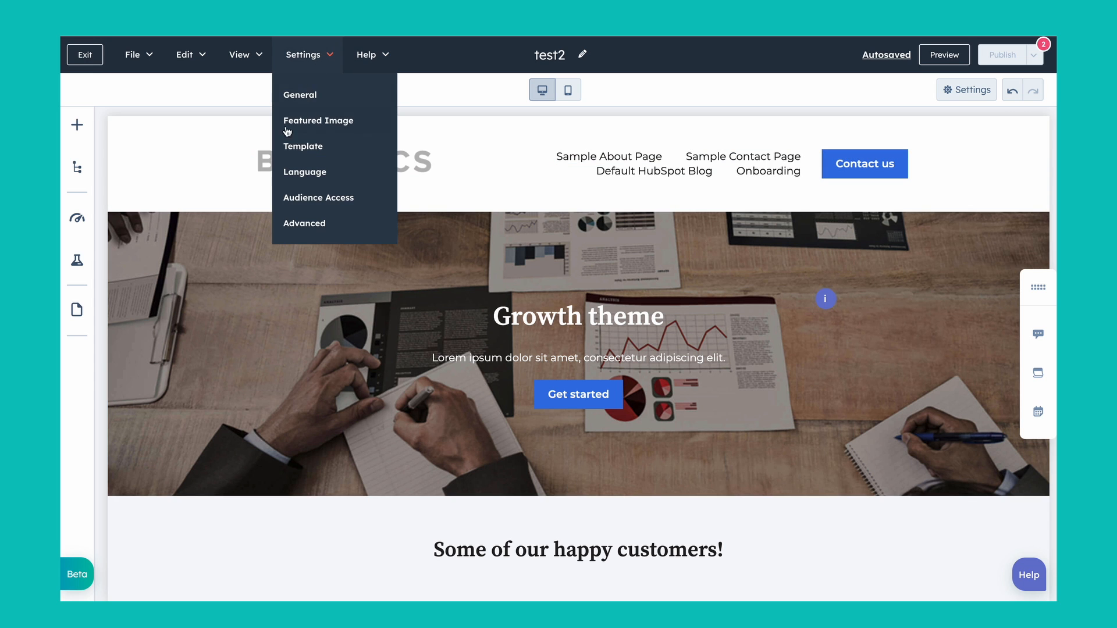
click(301, 94)
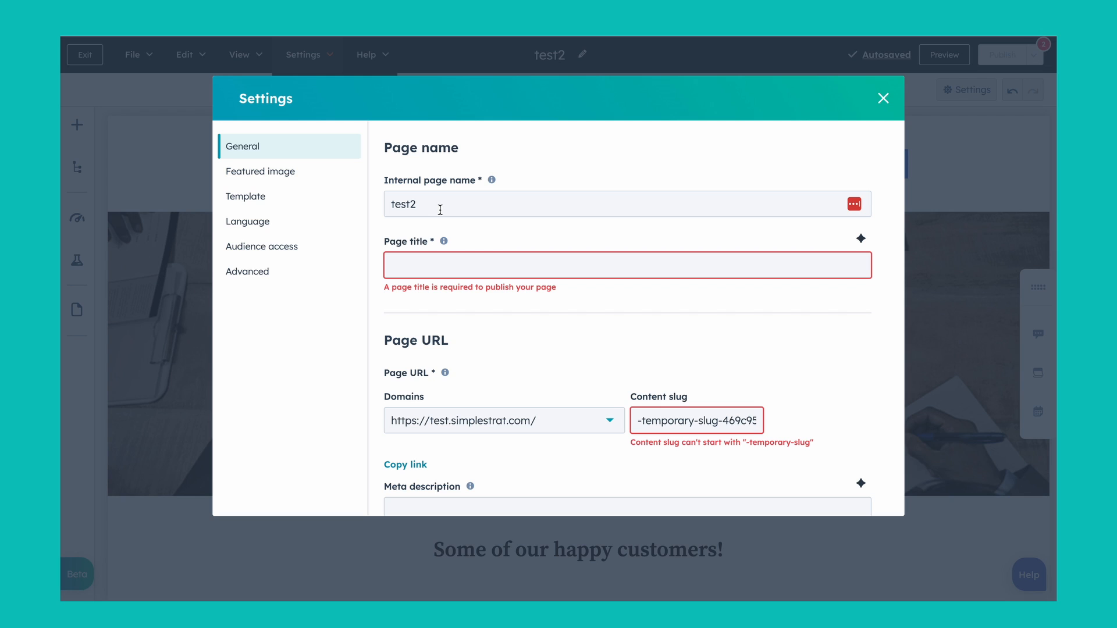
click(438, 259)
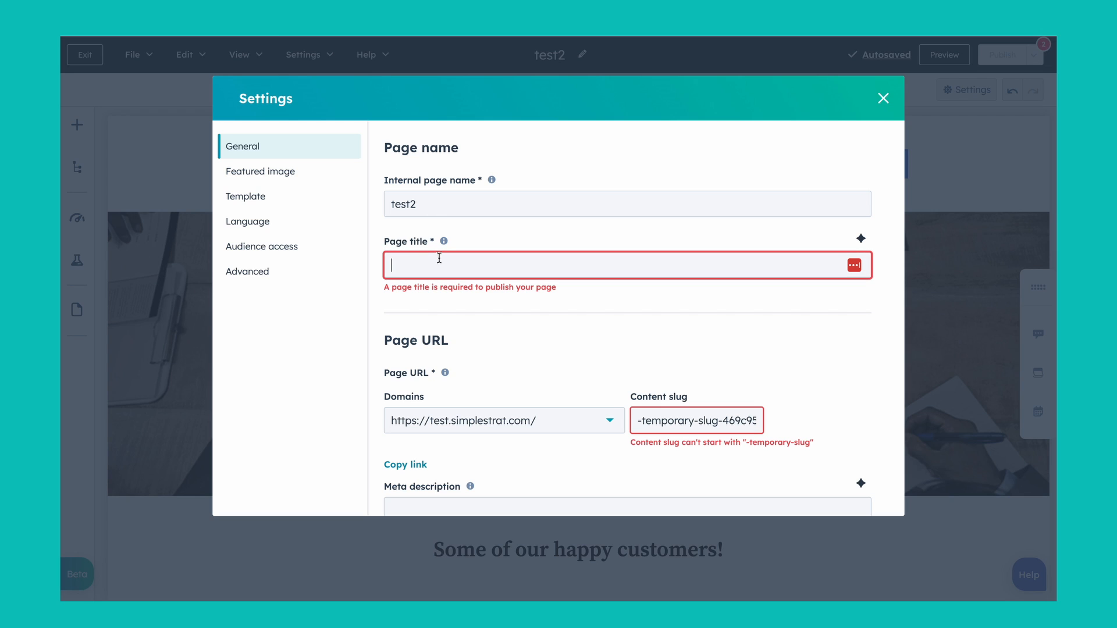
scroll(439, 257, down, 3)
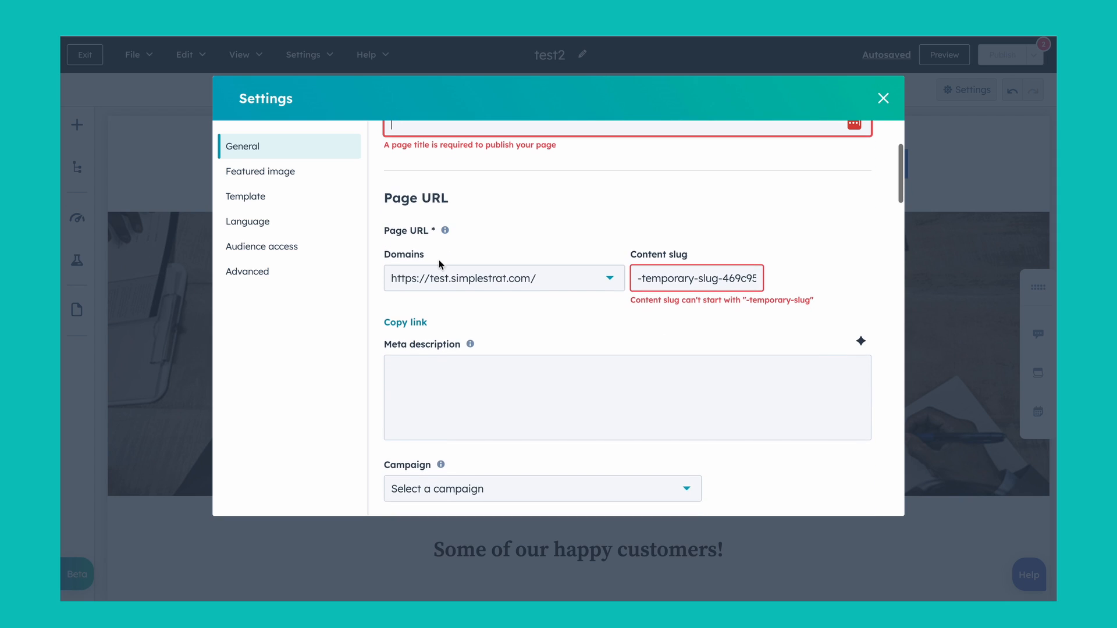
scroll(653, 283, up, 1)
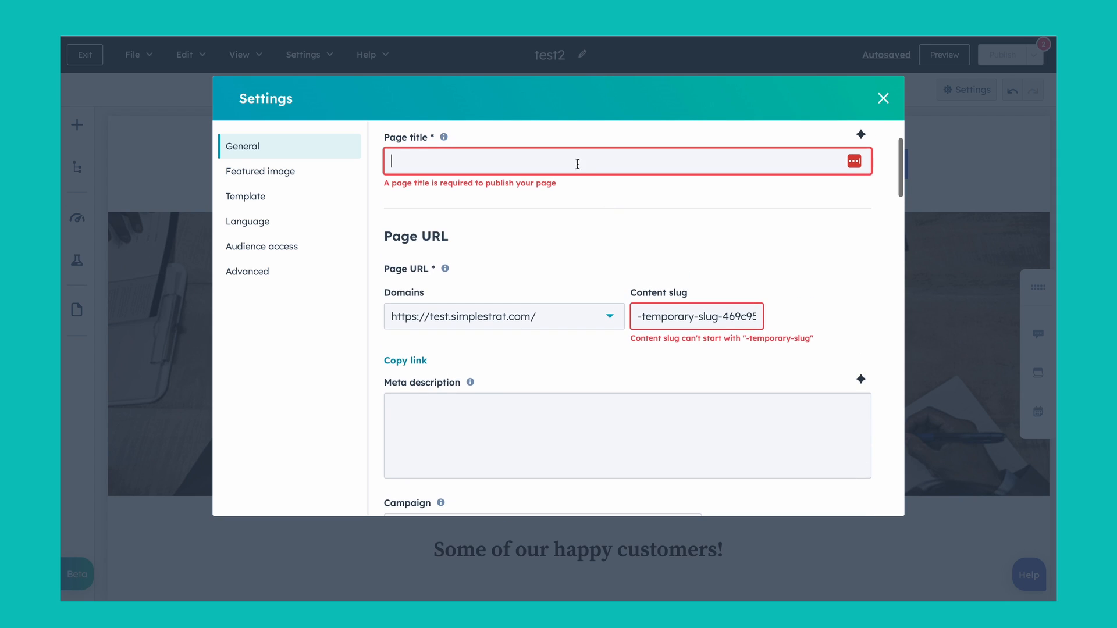
scroll(668, 300, down, 3)
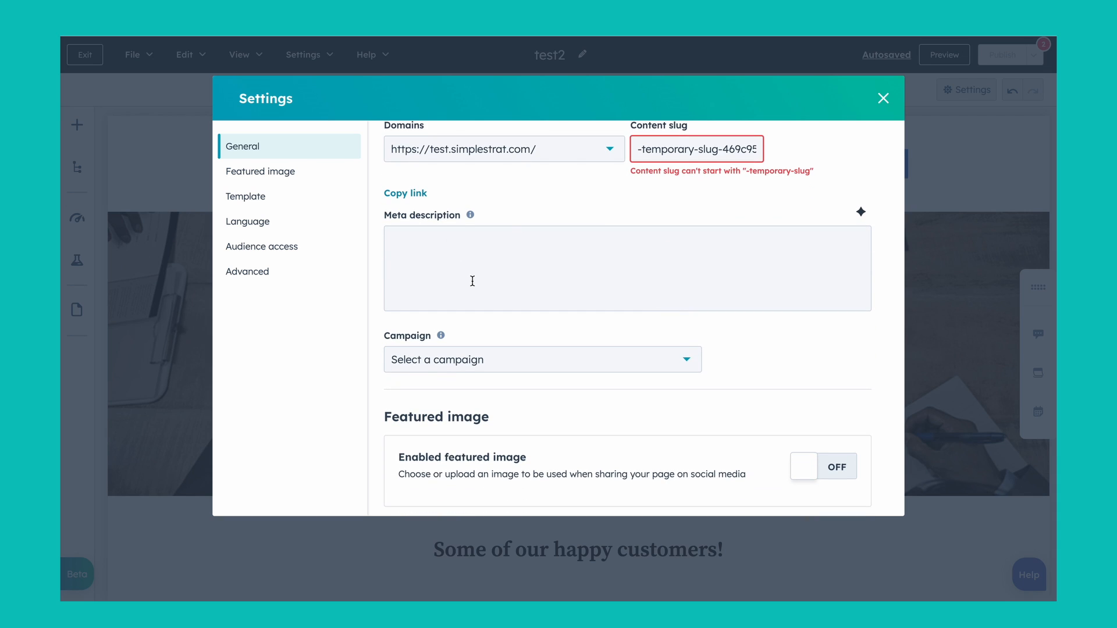
scroll(472, 281, down, 3)
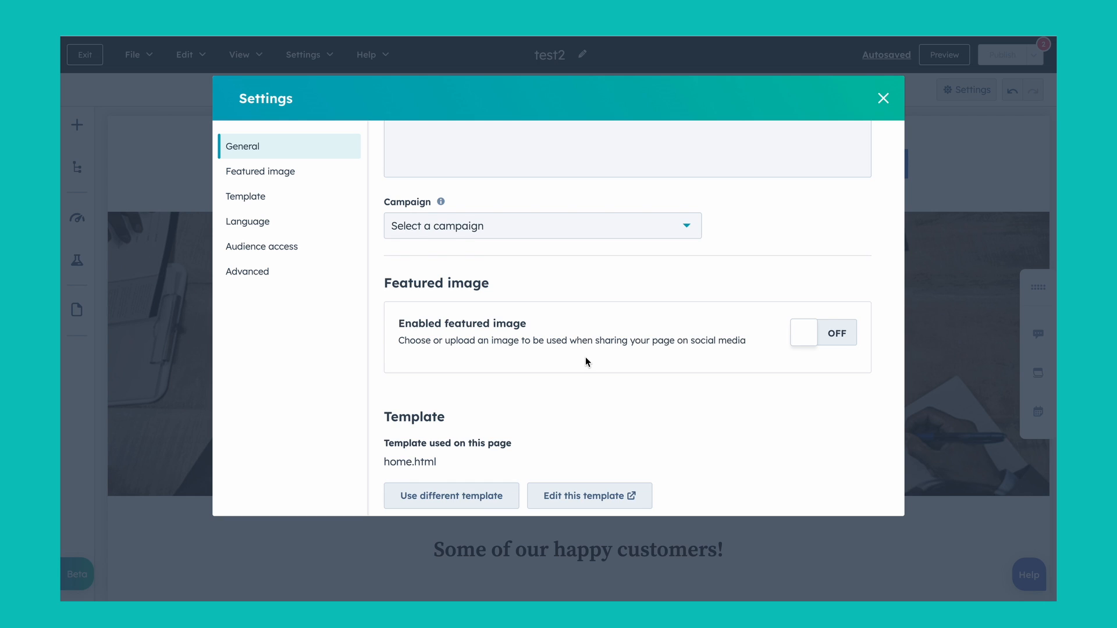
scroll(585, 358, down, 3)
scroll(585, 358, up, 3)
scroll(585, 357, up, 2)
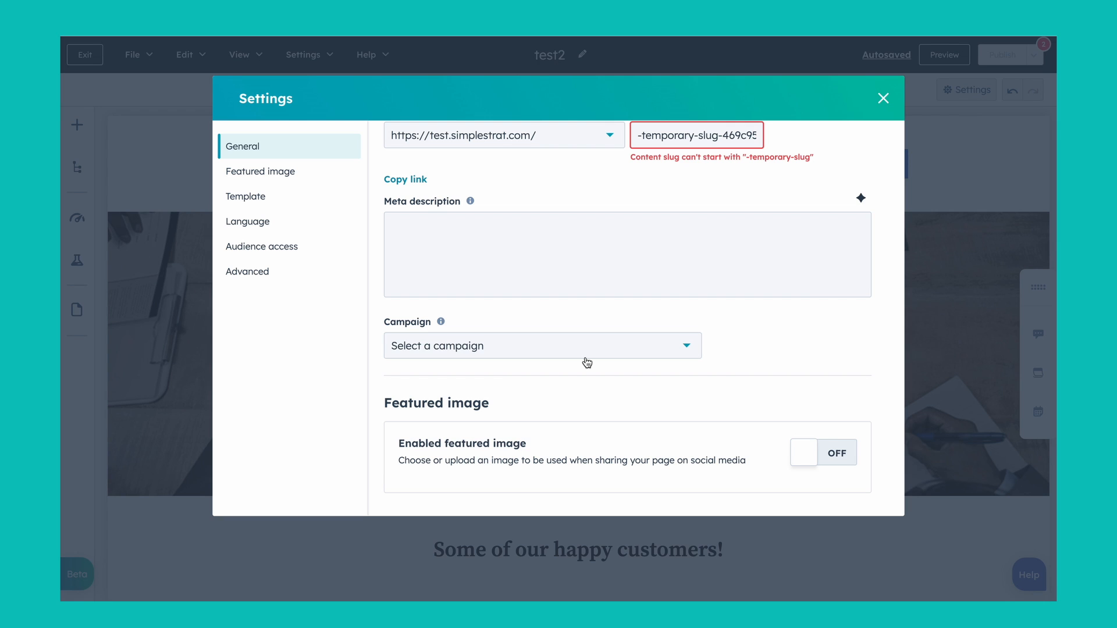
scroll(587, 363, down, 1)
scroll(587, 363, up, 1)
scroll(538, 262, up, 1)
scroll(538, 262, up, 1)
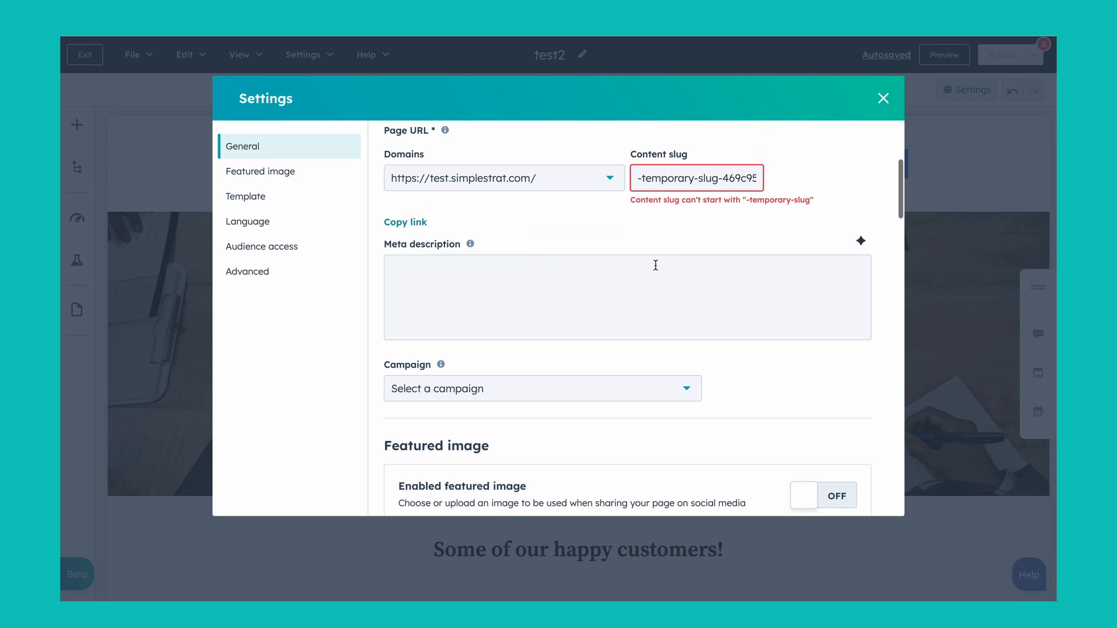
click(882, 99)
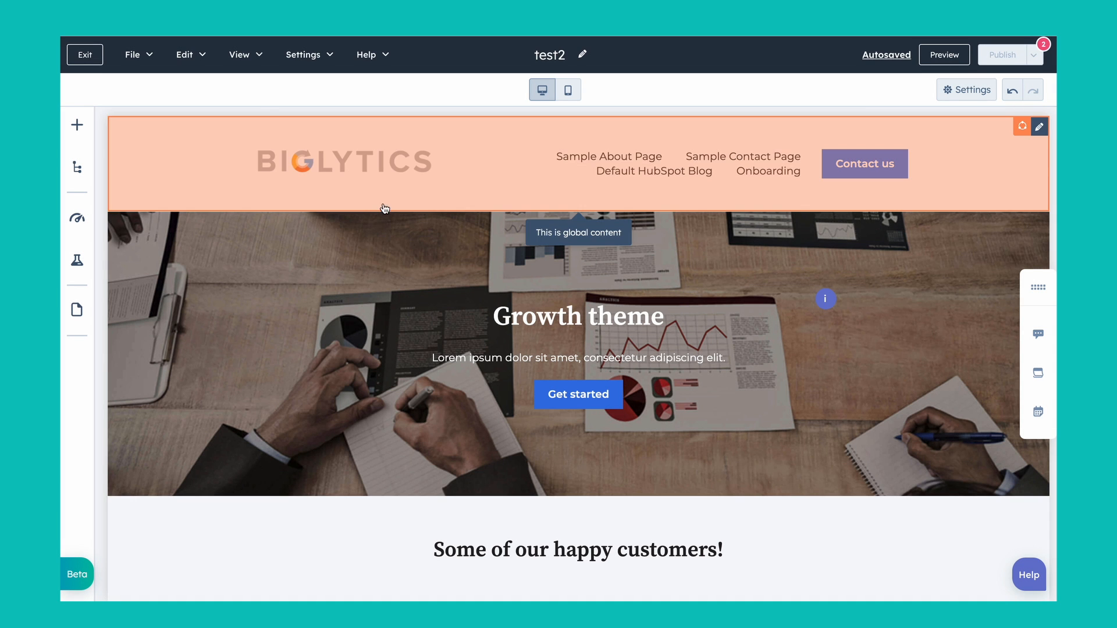
Step: Review the page's optimization recommendations for title, meta description and images
click(80, 224)
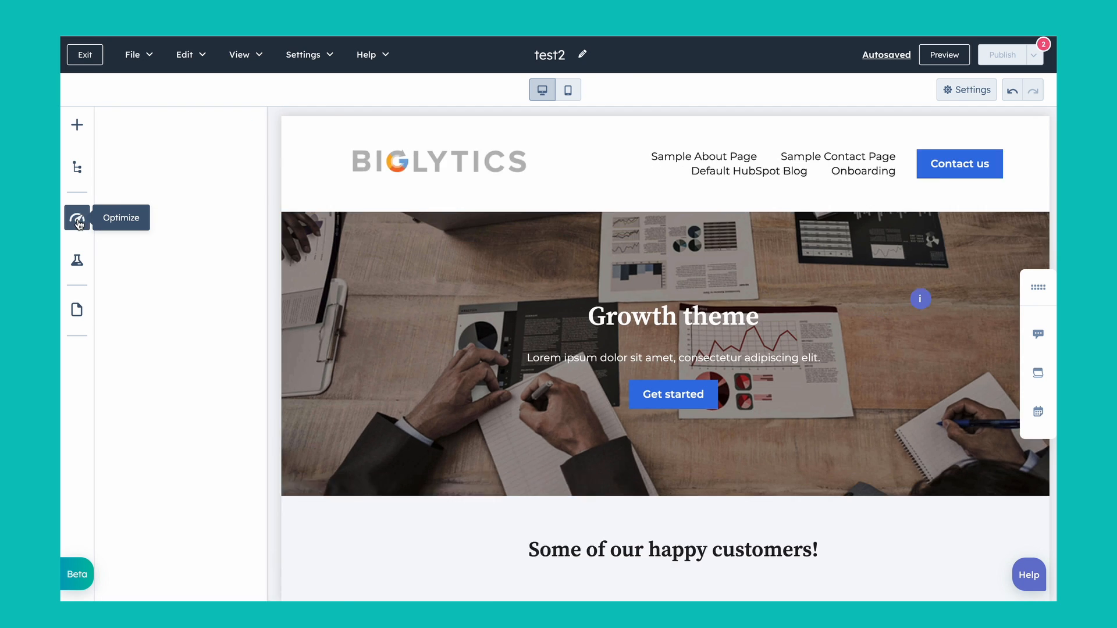
scroll(230, 313, down, 3)
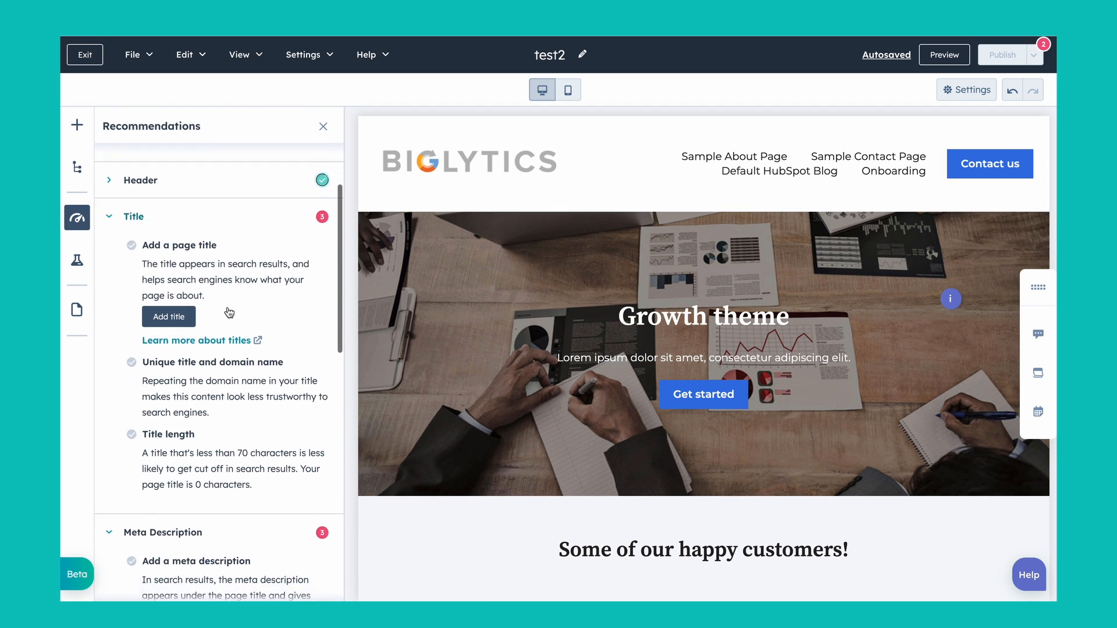
scroll(228, 308, up, 2)
scroll(227, 307, down, 1)
scroll(228, 307, down, 10)
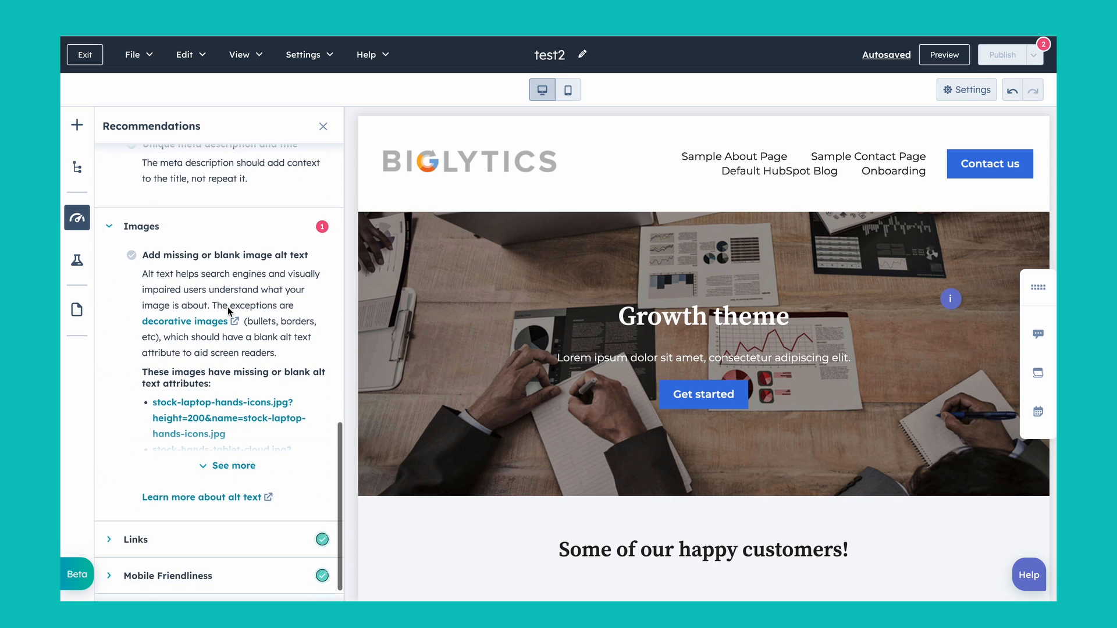
Step: Expand the Header recommendation about H1 tags and go through the title and meta description recommendations again
scroll(228, 306, up, 8)
scroll(228, 306, up, 3)
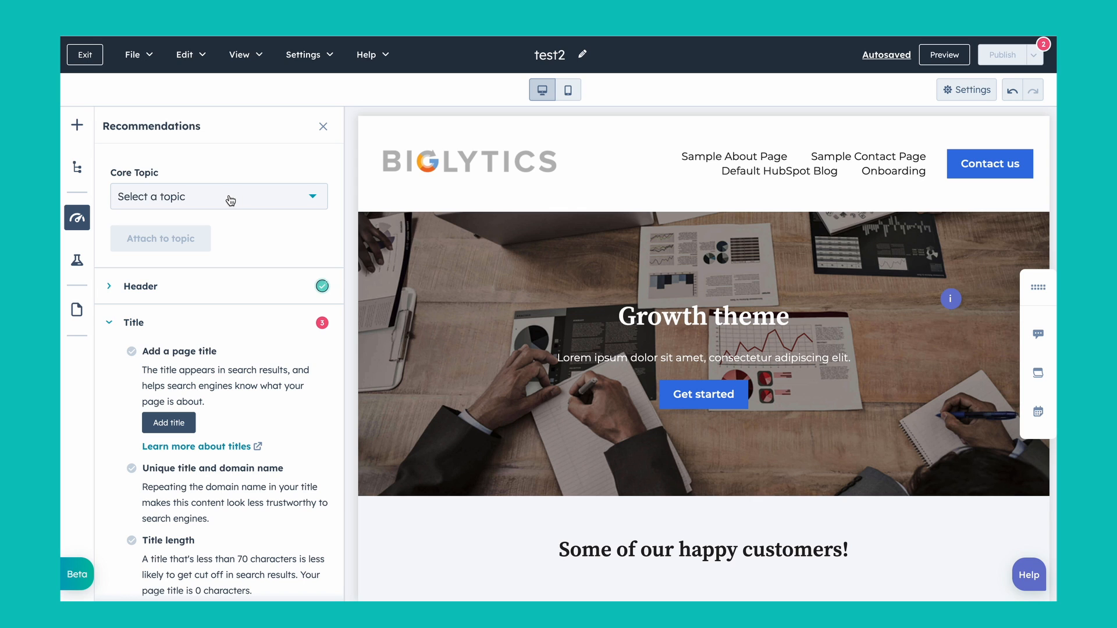
scroll(229, 199, down, 2)
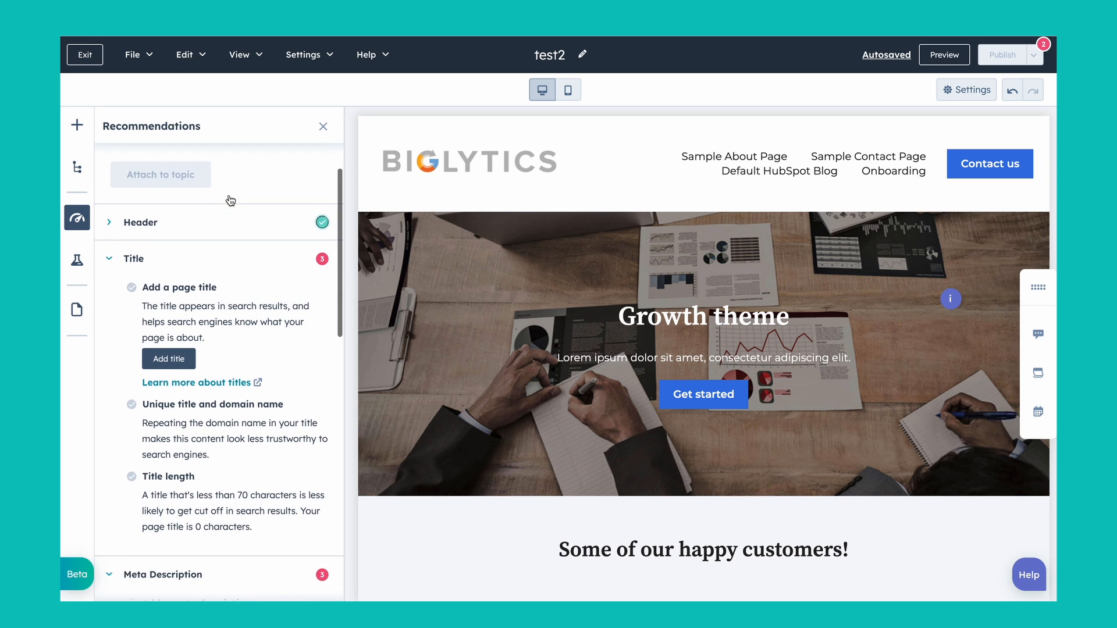
click(108, 182)
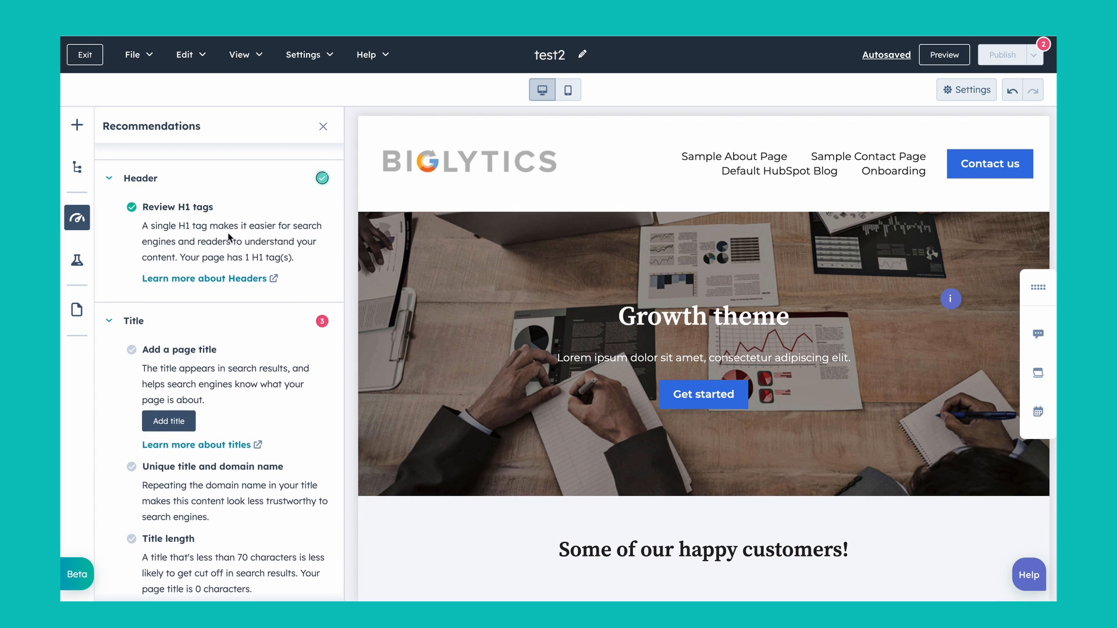
scroll(228, 232, down, 3)
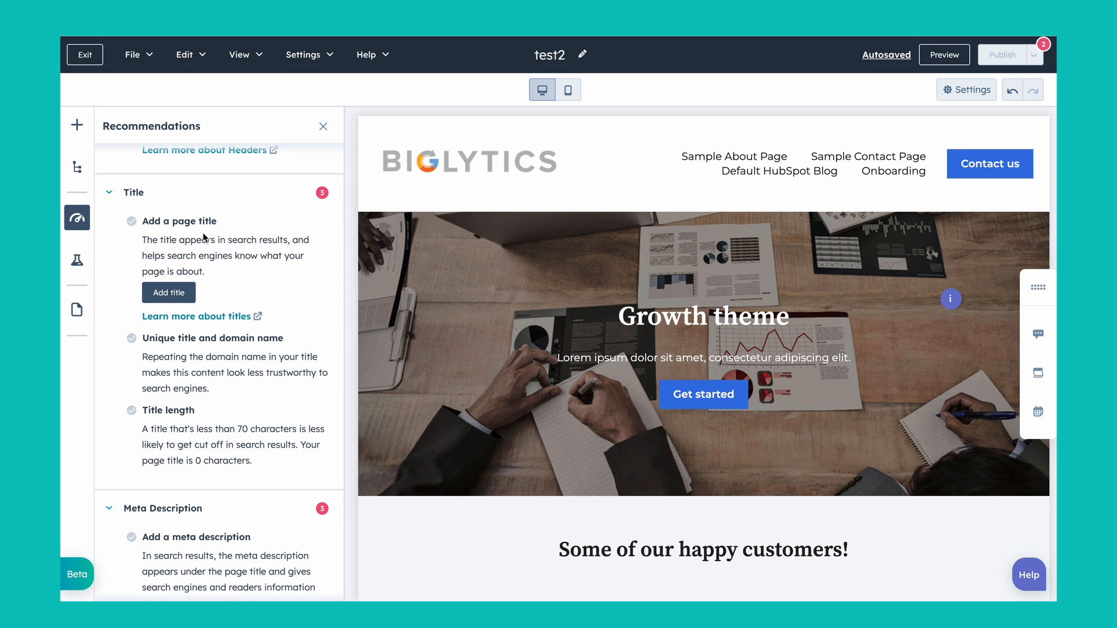
scroll(204, 238, down, 2)
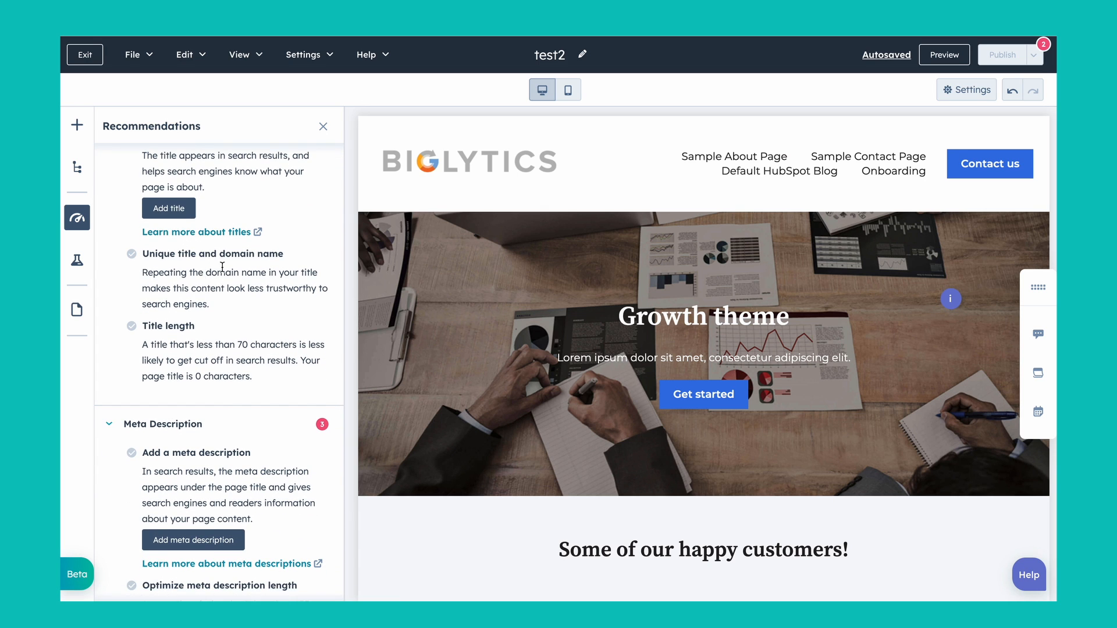
scroll(223, 267, down, 3)
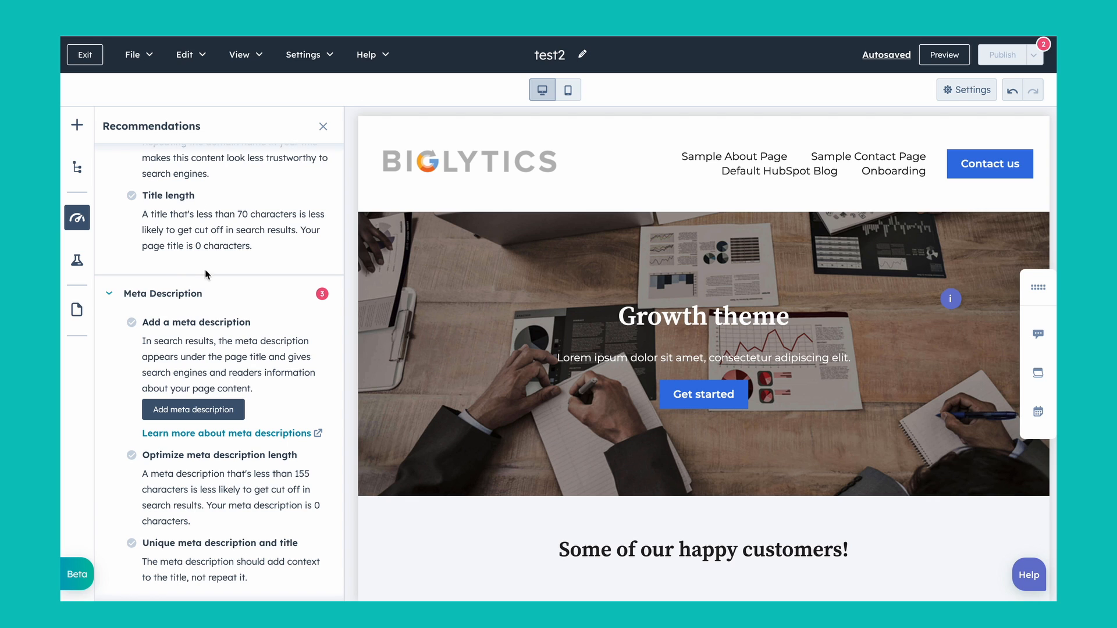
scroll(207, 239, down, 2)
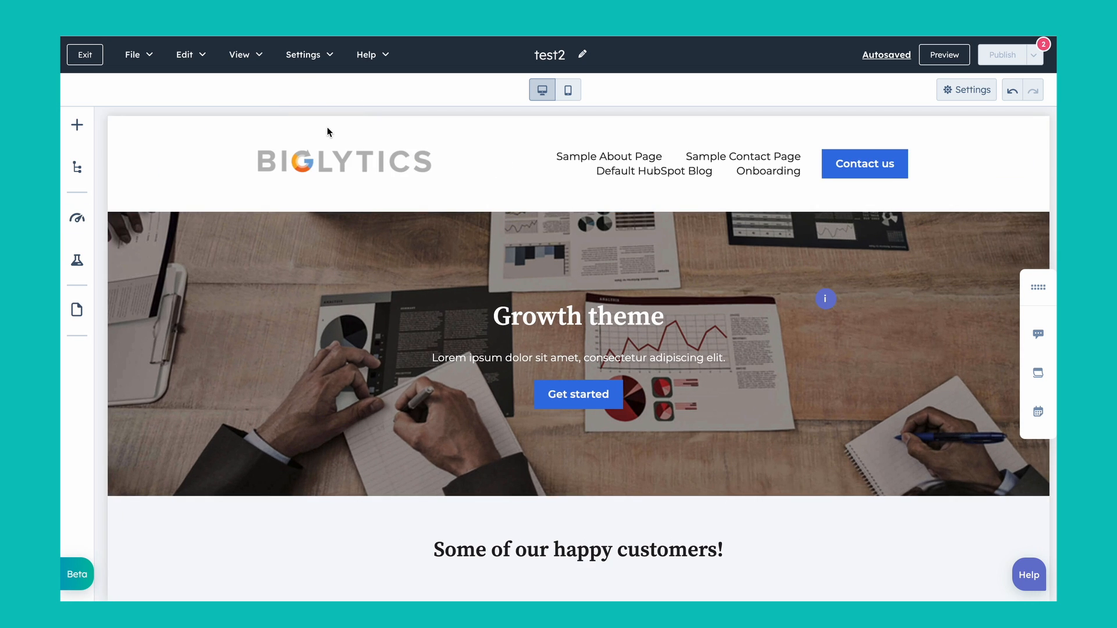
Step: Start adding smart rules to the "See things in action" rich text module
scroll(394, 221, down, 10)
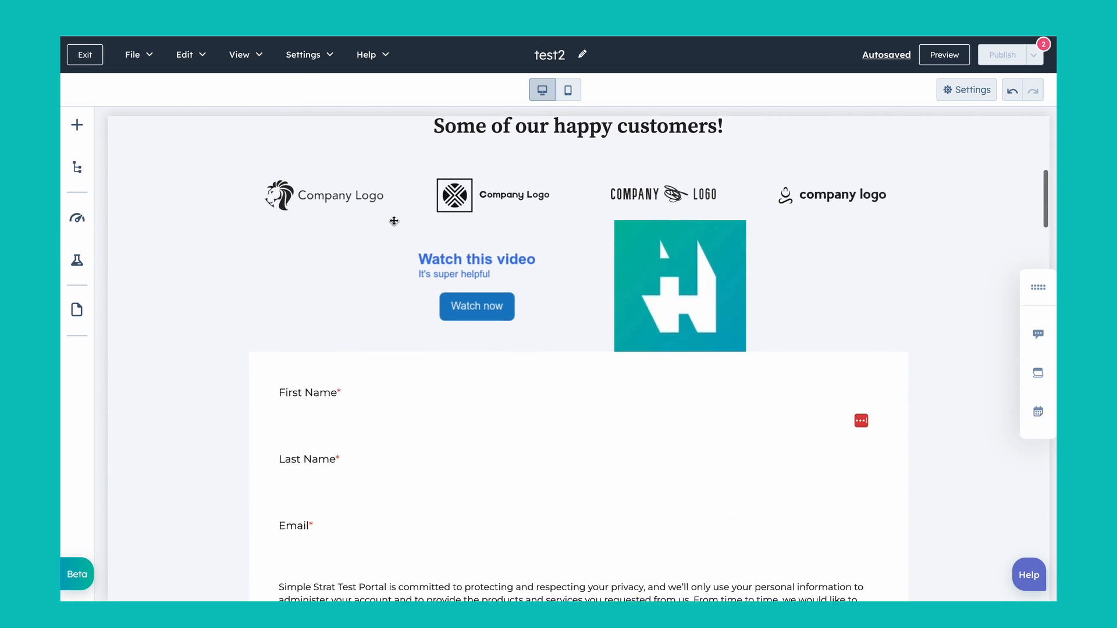
scroll(394, 220, up, 5)
scroll(394, 221, down, 9)
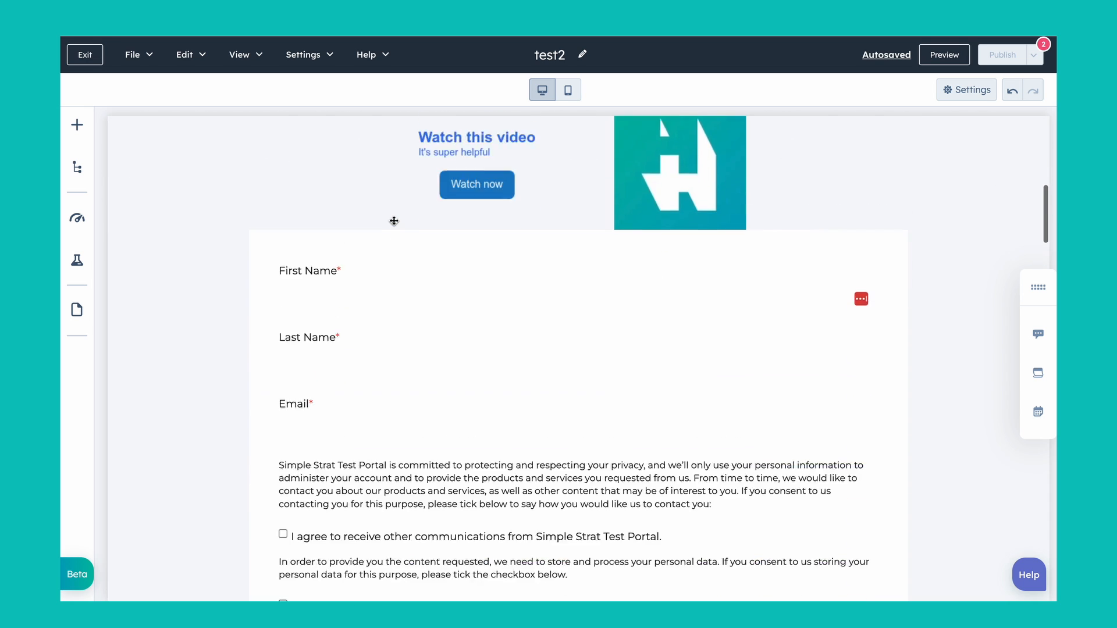
scroll(394, 221, down, 5)
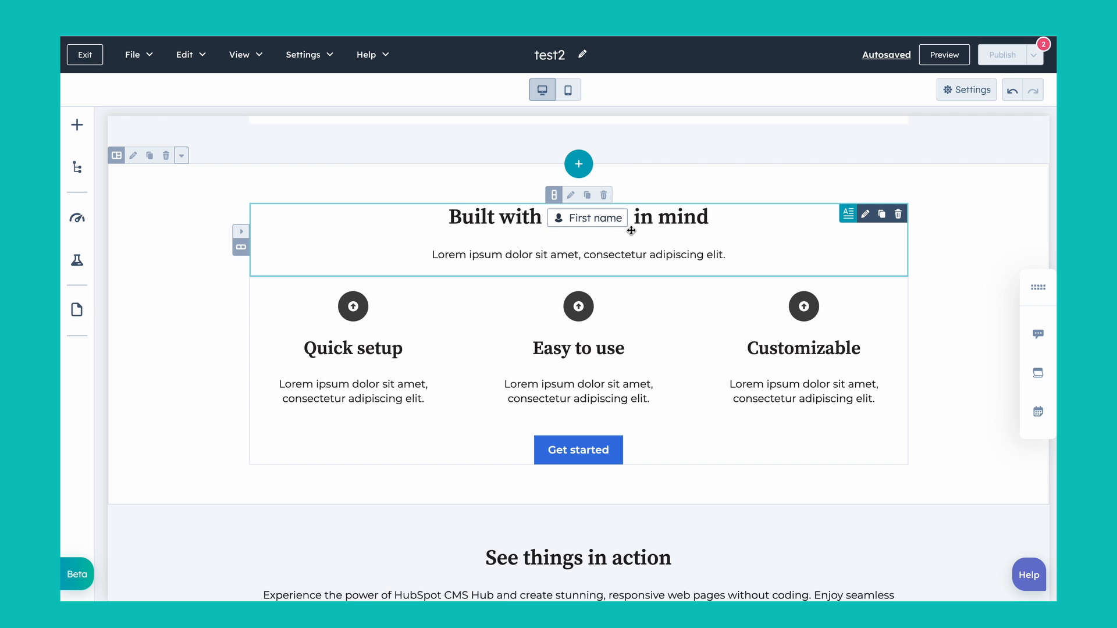
scroll(631, 231, down, 2)
scroll(632, 231, up, 1)
scroll(631, 230, down, 1)
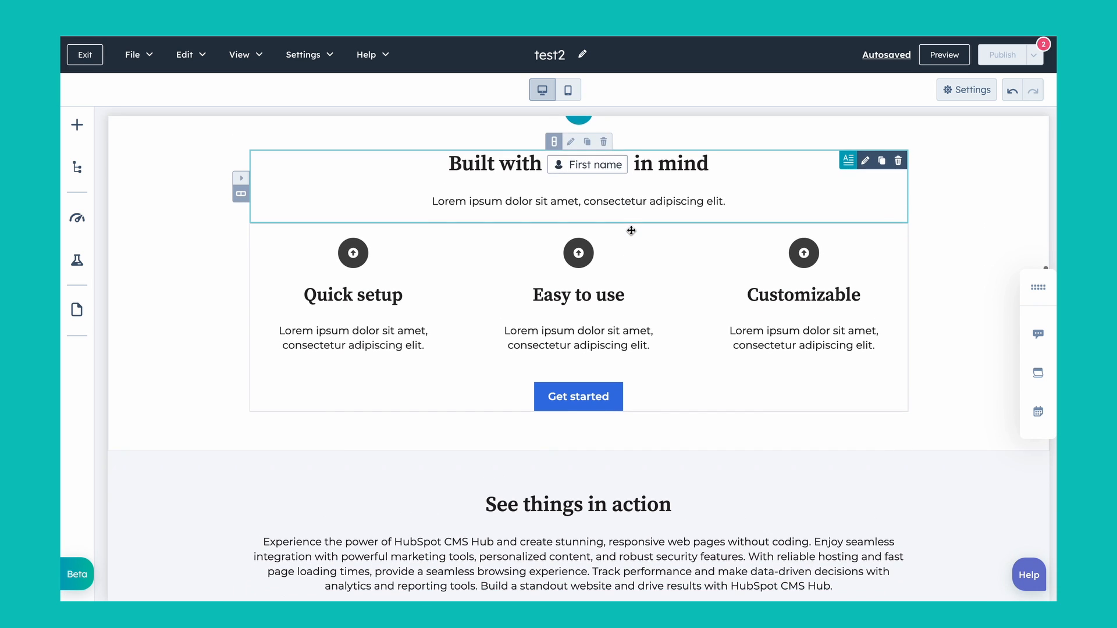
scroll(630, 231, down, 5)
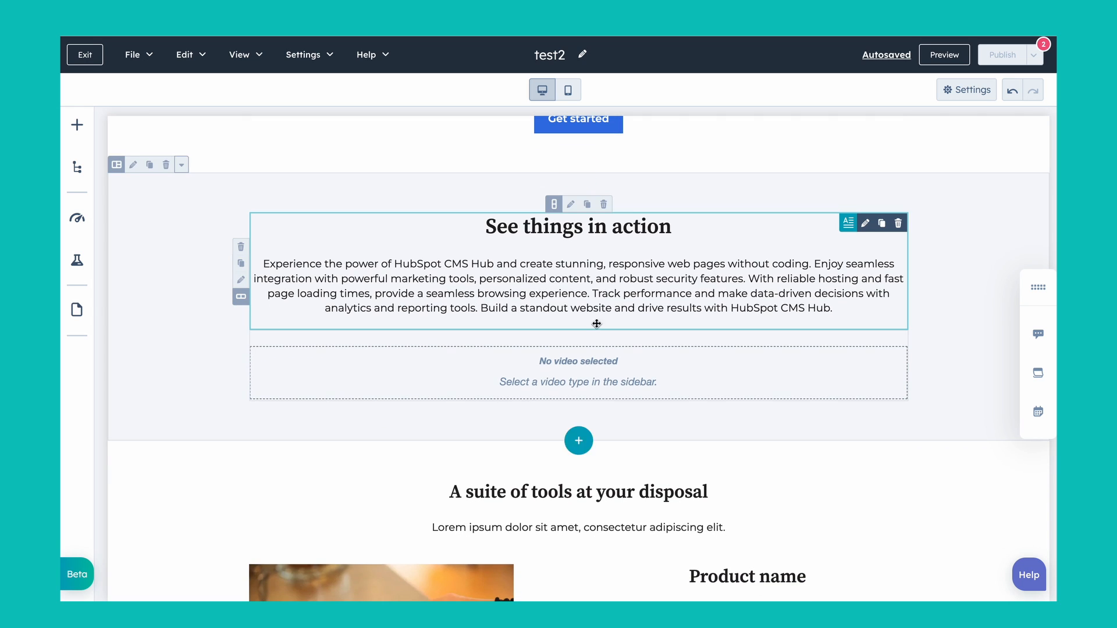
click(664, 268)
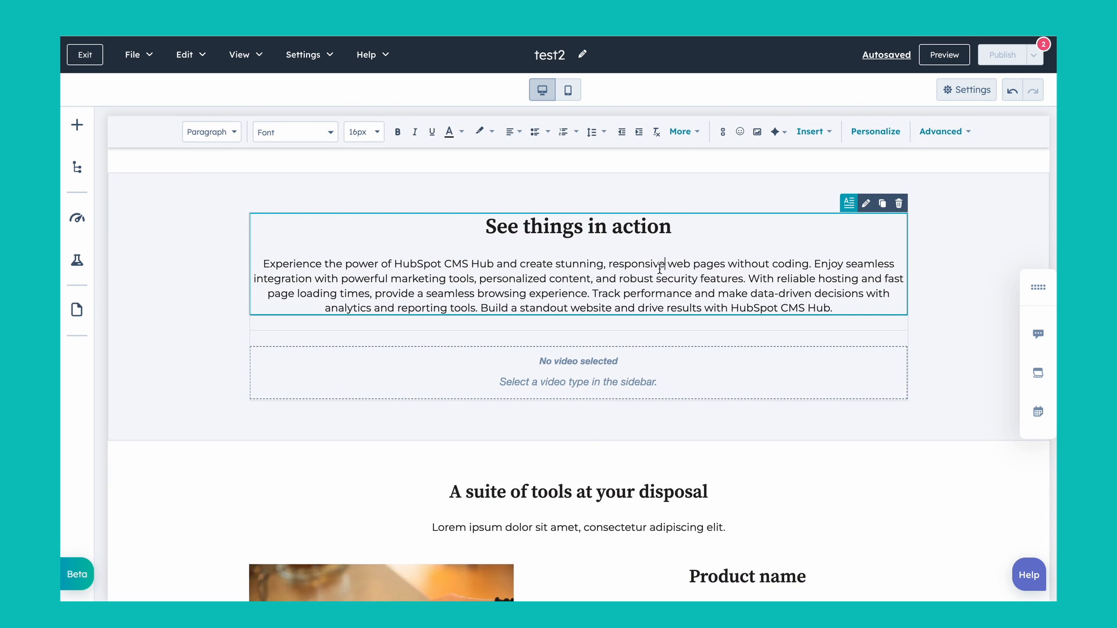
click(866, 203)
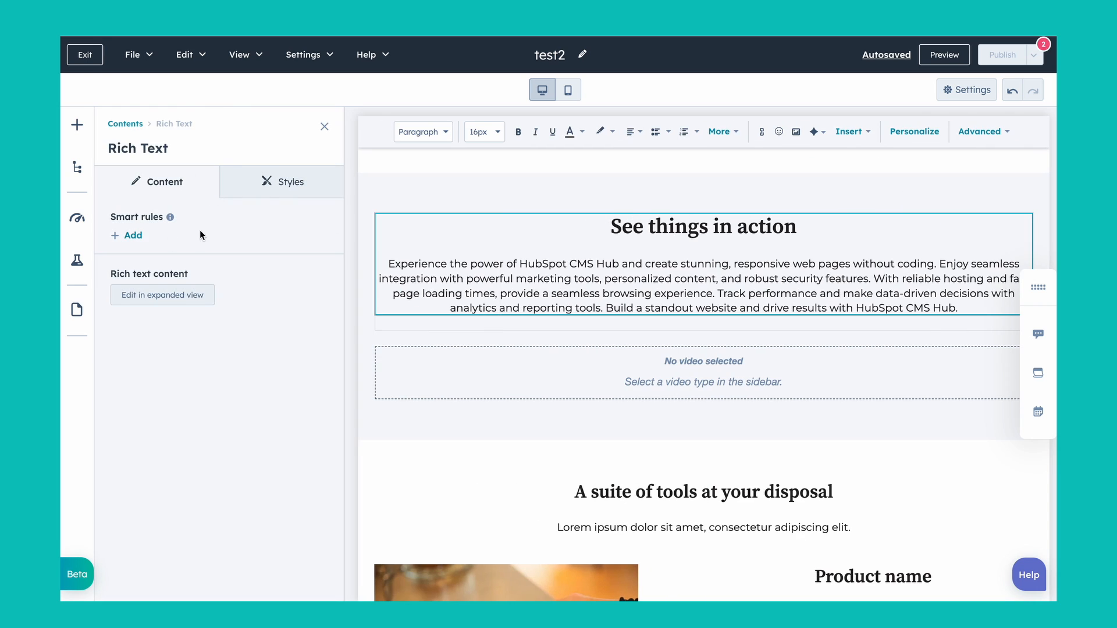
click(133, 237)
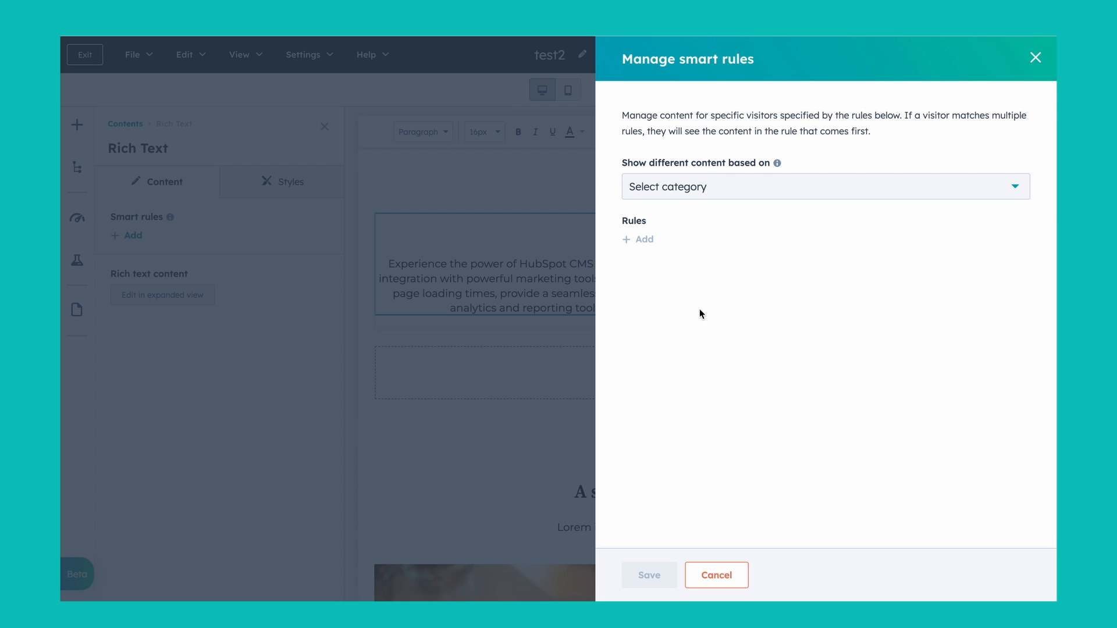
Step: Choose Contact lifecycle stage as the category on which the smart content is based
click(750, 195)
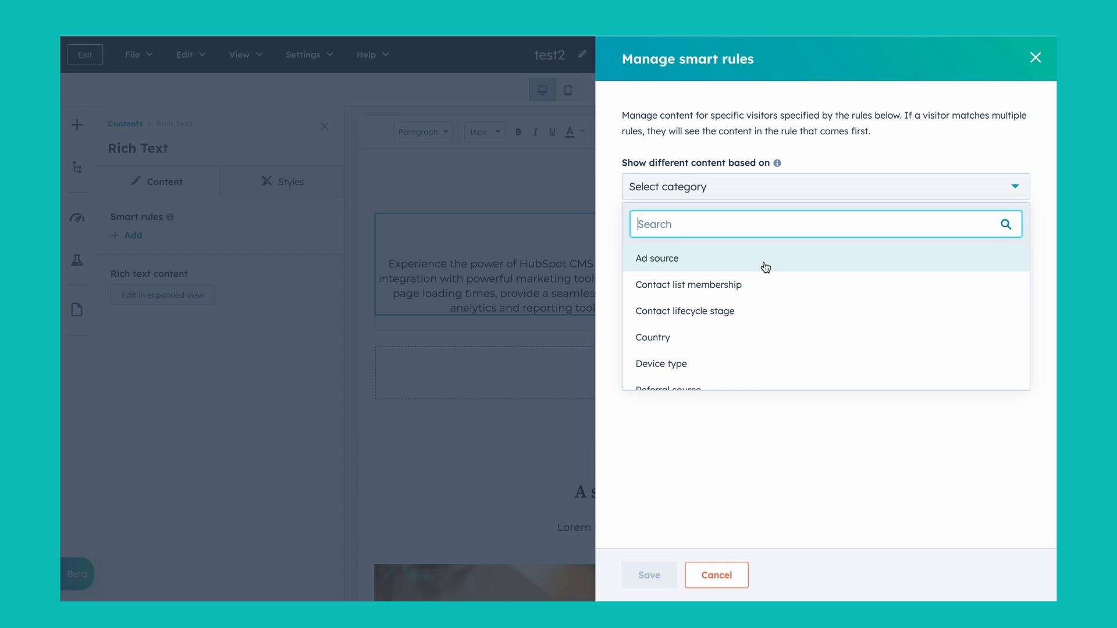
scroll(730, 300, down, 1)
scroll(732, 300, up, 1)
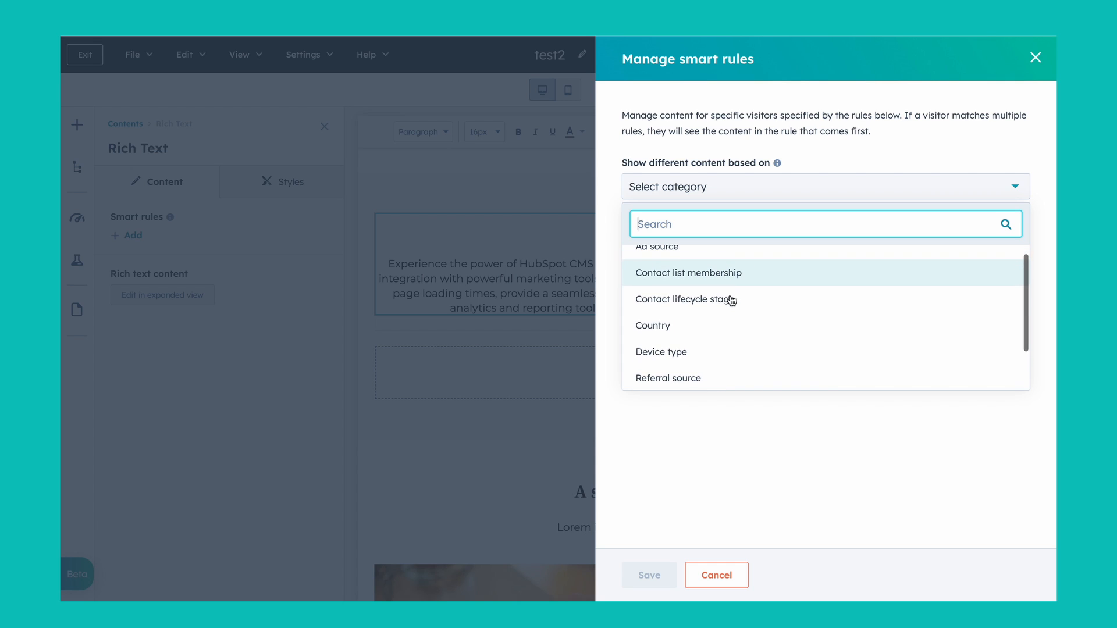
scroll(731, 300, down, 1)
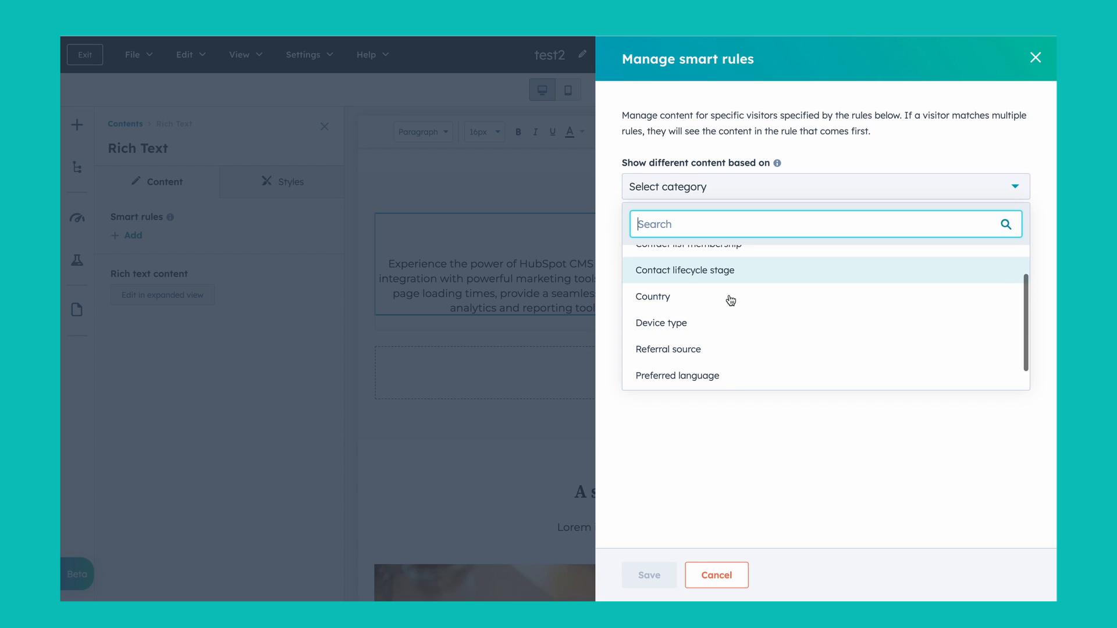
click(716, 273)
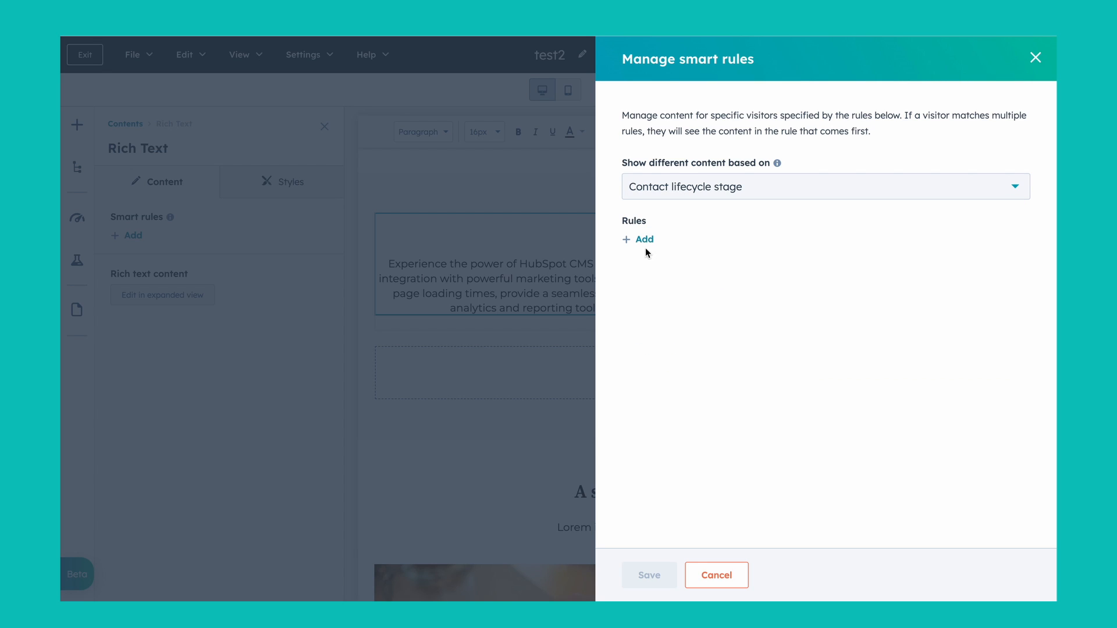
Step: Add a smart rule for the Customer lifecycle stage and save the rules
click(643, 239)
click(709, 252)
scroll(710, 355, down, 1)
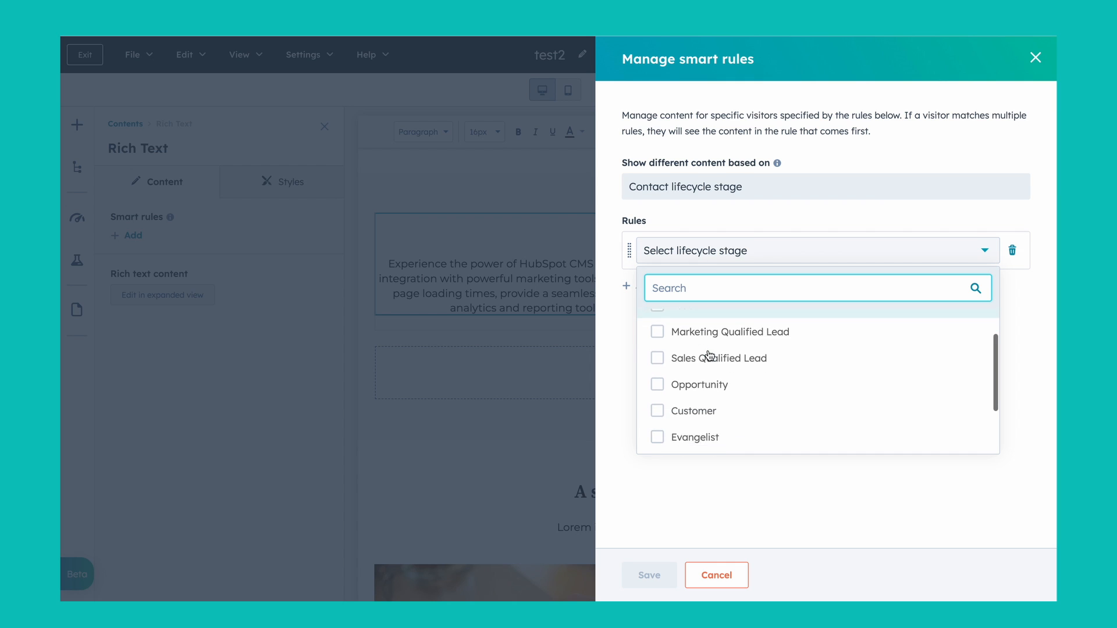
scroll(710, 355, down, 1)
click(676, 401)
click(652, 575)
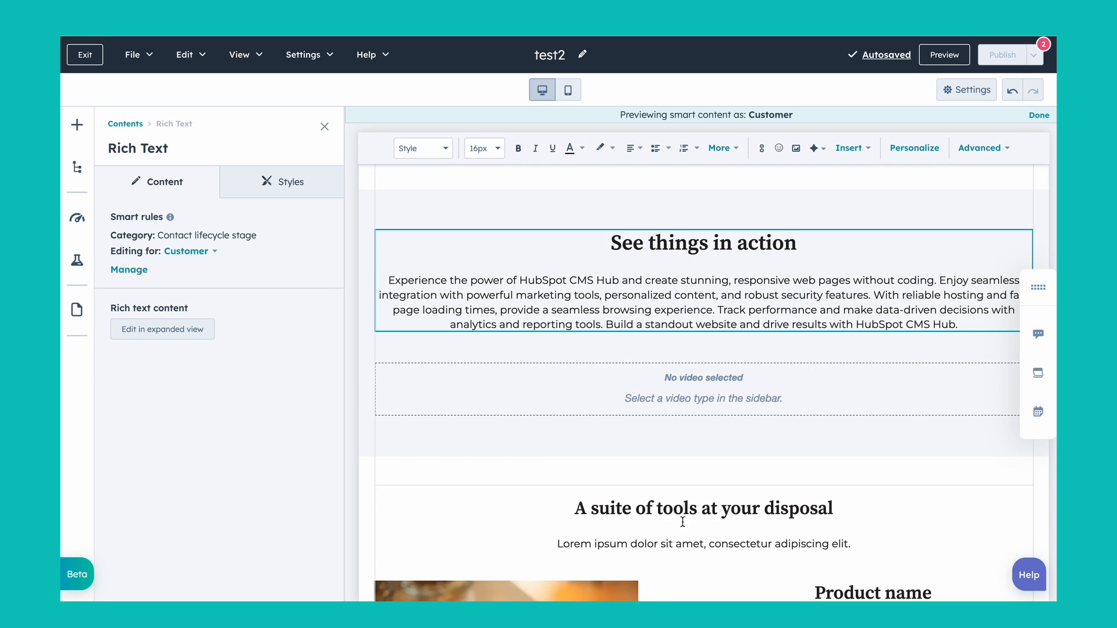
Step: Replace the "See things in action" heading in the Customer version with "Content for customers"
click(753, 248)
triple_click(753, 248)
text(Content)
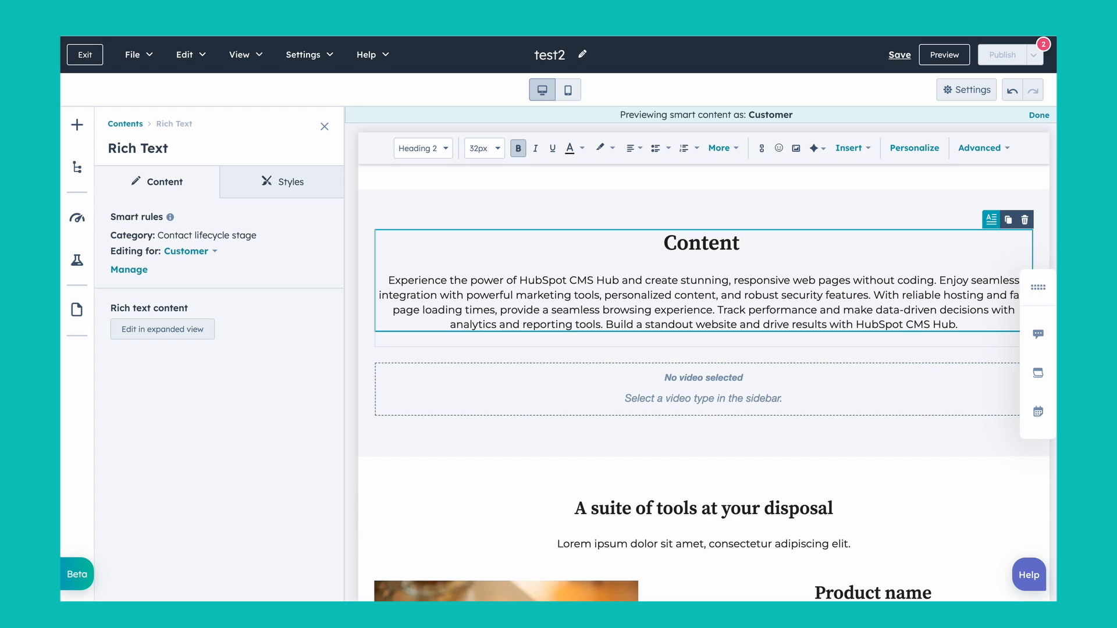
text( for )
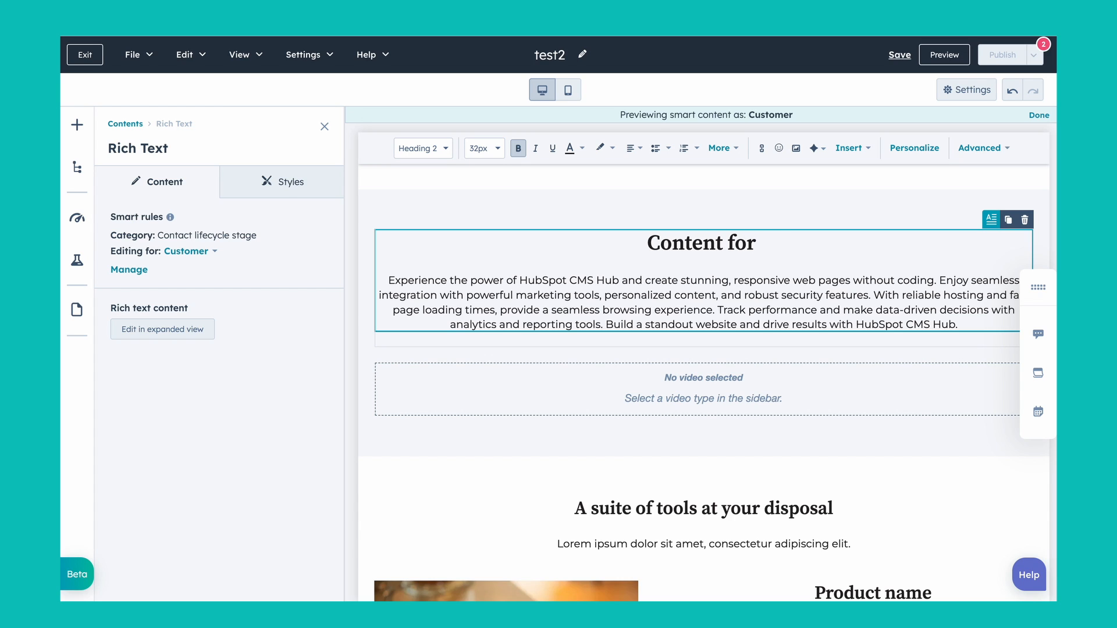
text(customers)
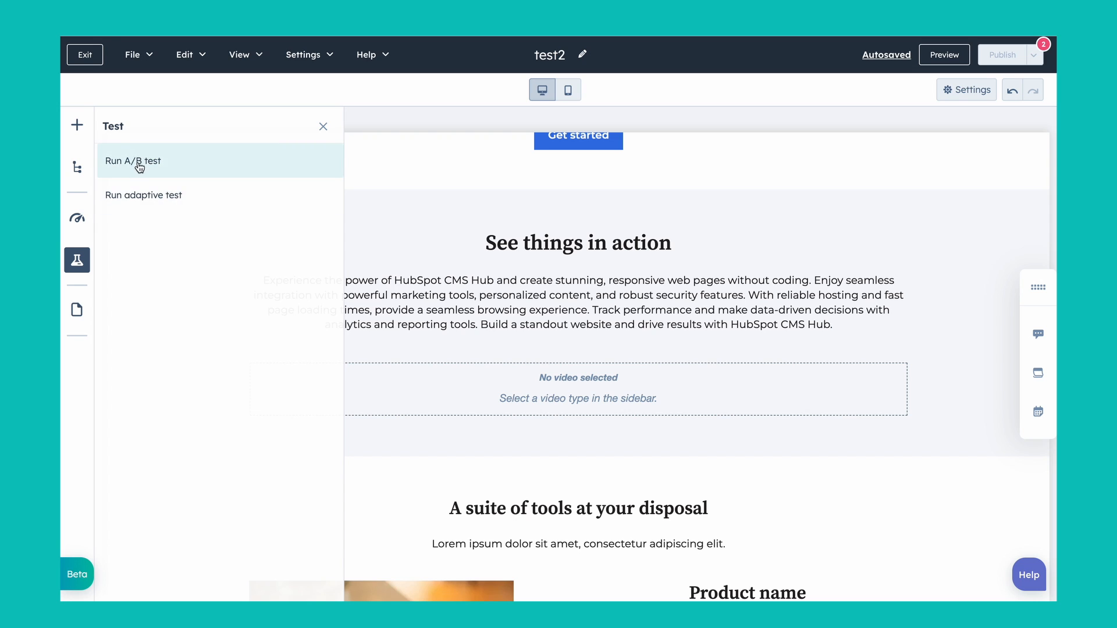
Step: Set up an A/B test for the page with the variations test2 and test2 (B)
click(139, 167)
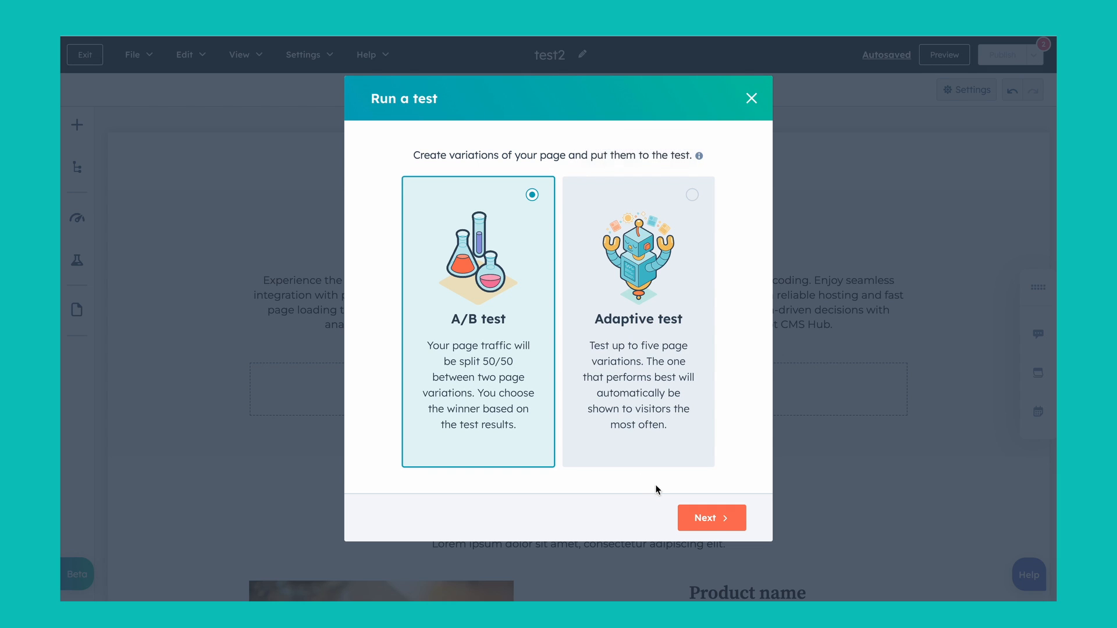
click(722, 527)
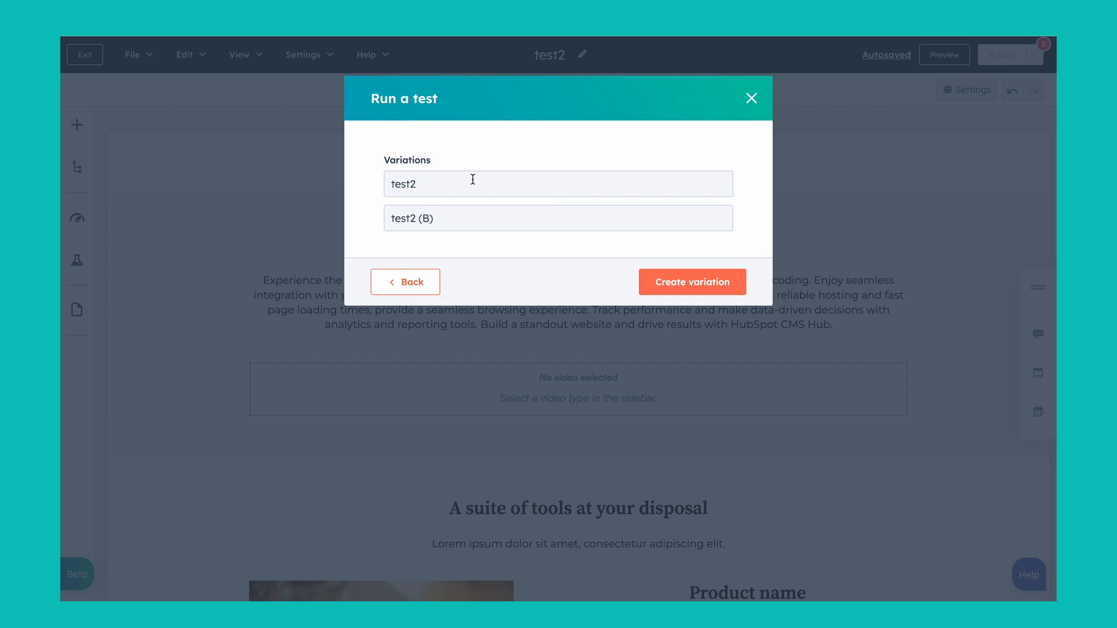
click(661, 283)
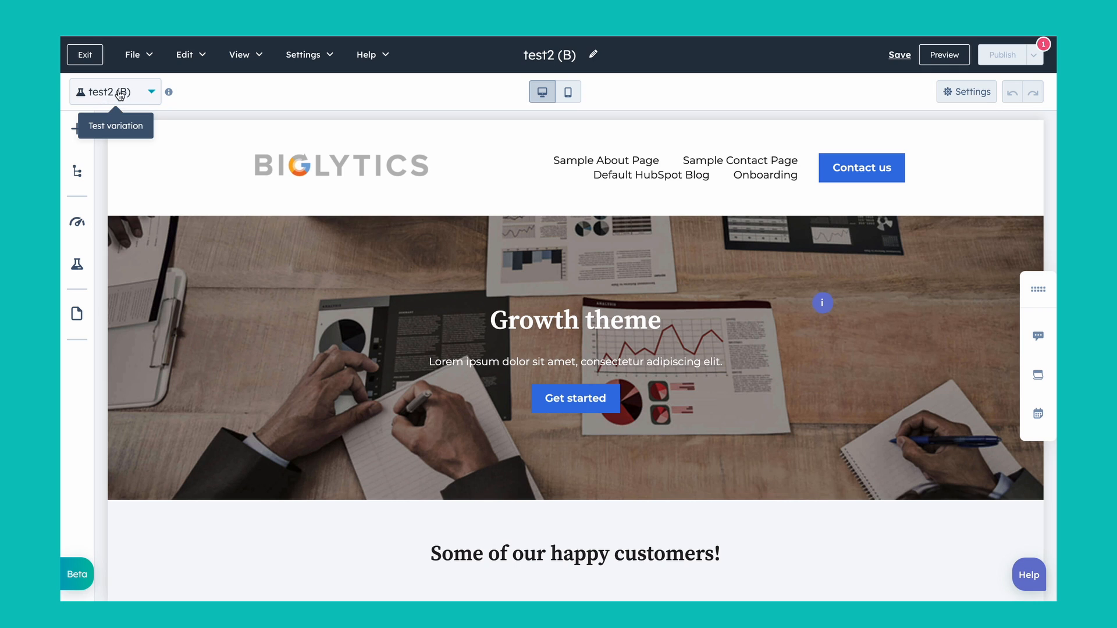
Step: Change the hero heading in variation test2 (B) to "Growth theme B" and switch to variation test2
double_click(618, 322)
triple_click(607, 322)
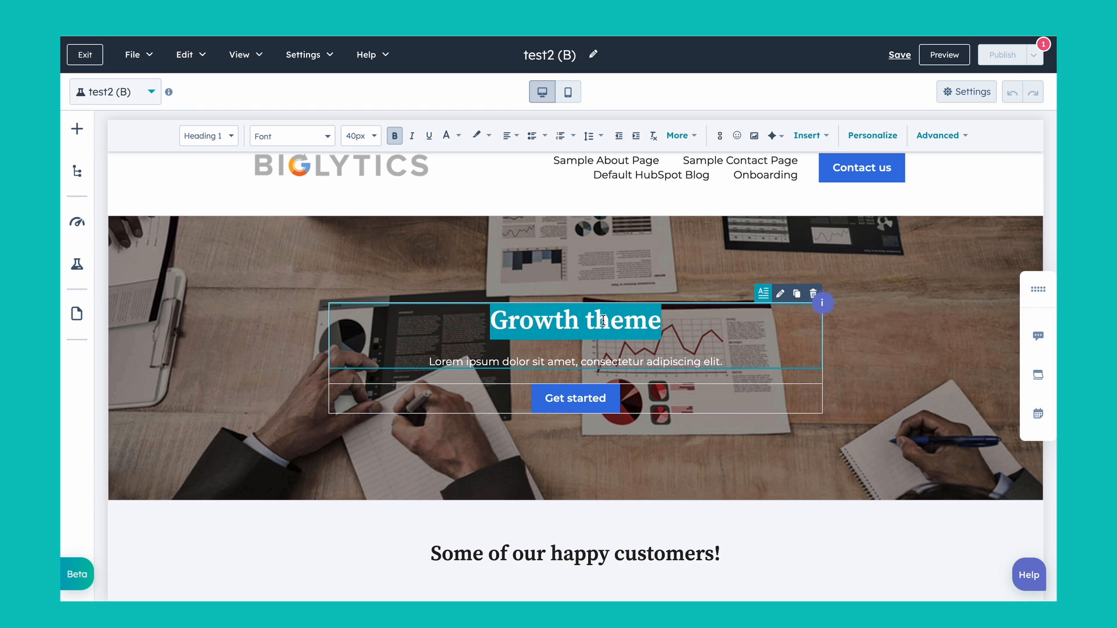
click(652, 320)
text(B)
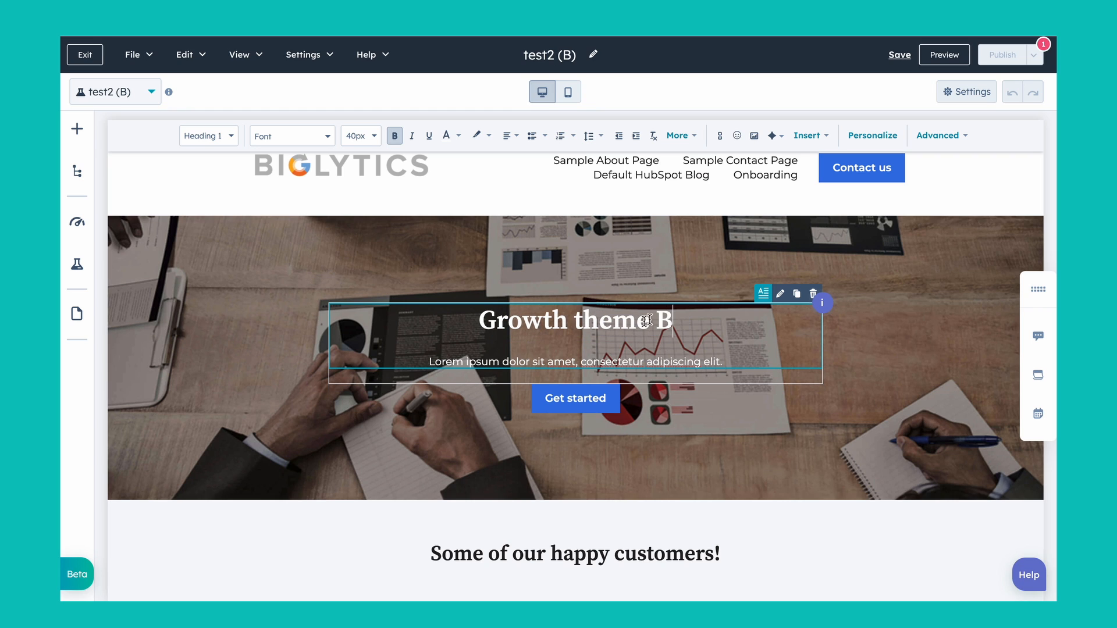
click(296, 317)
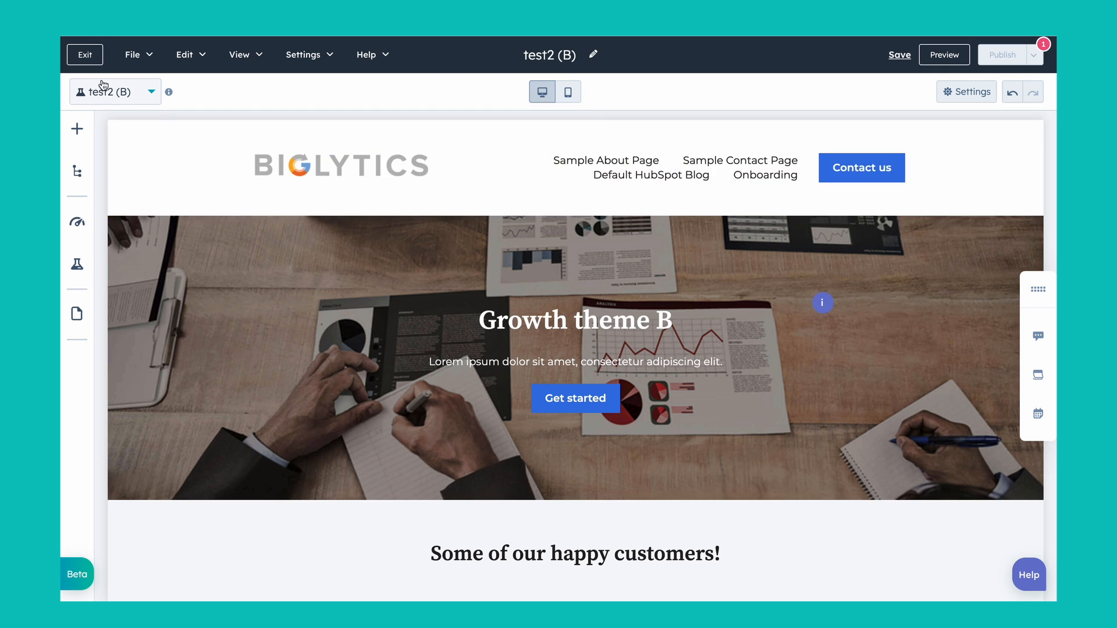
click(151, 92)
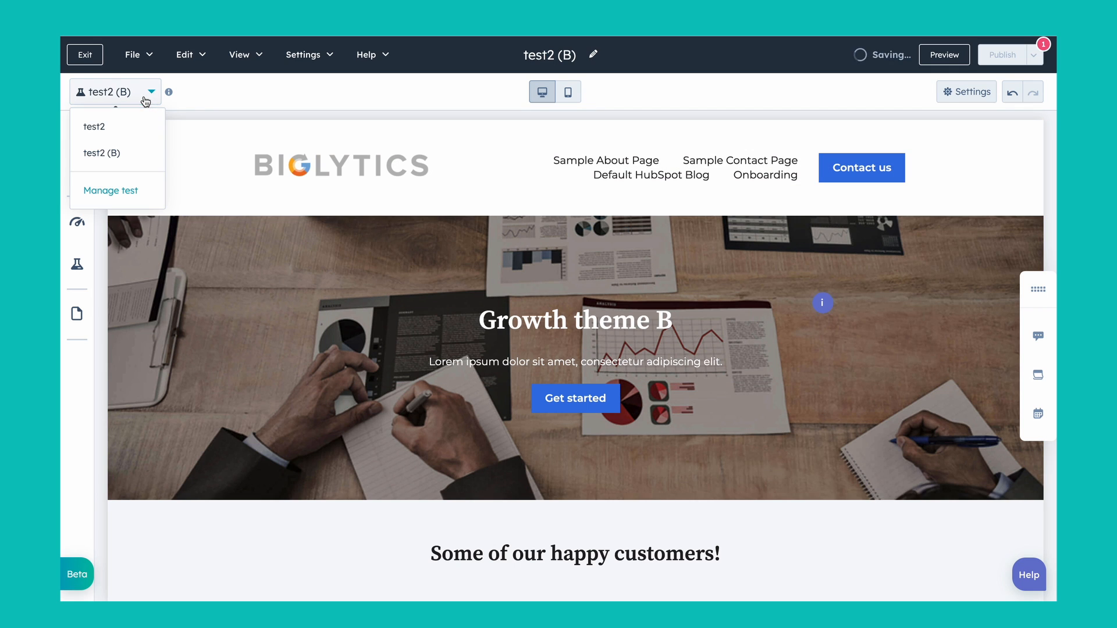
click(110, 132)
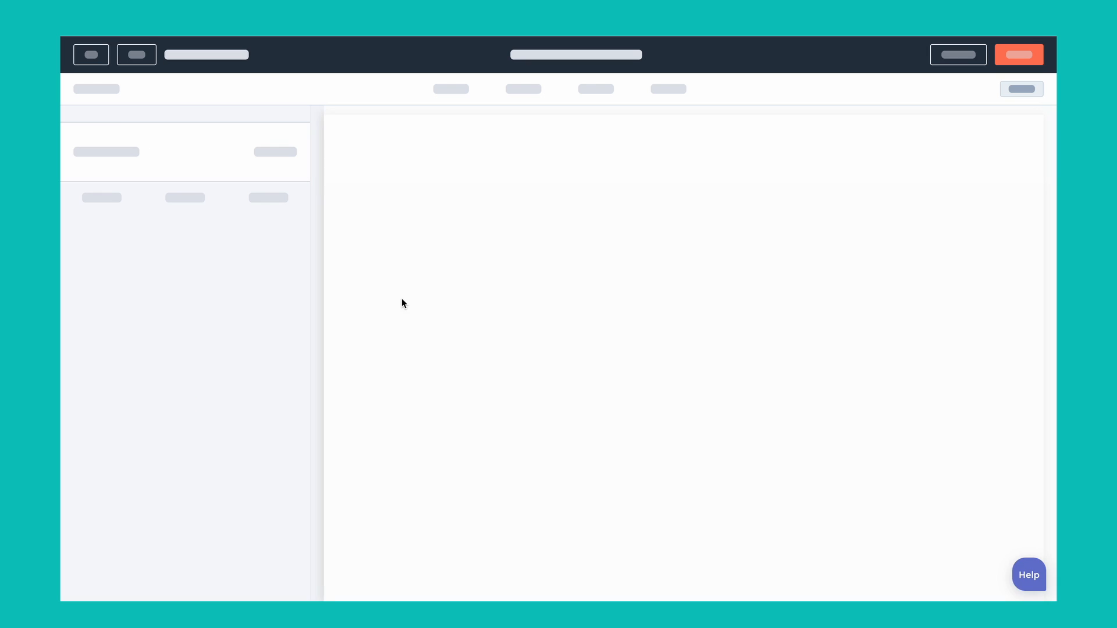